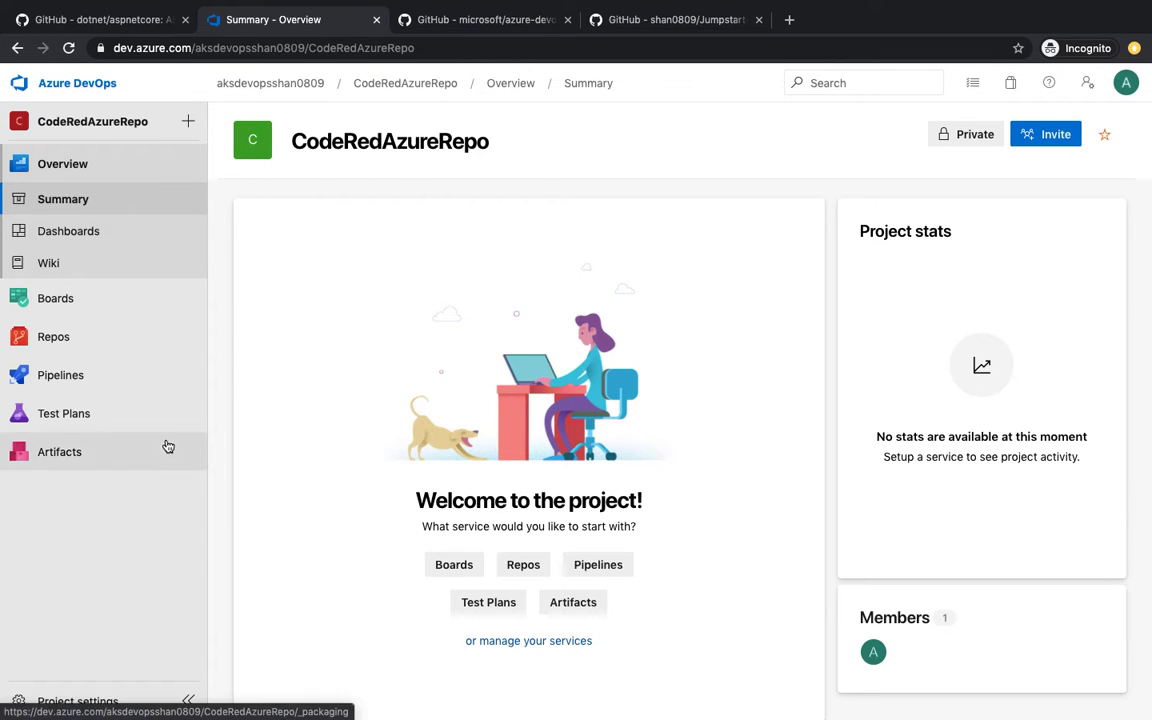
Step: In the CodeRedAzureRepo project's Repos, create a Git repository named MyfirstAzureDevOpsRepo with a README
left_click(57, 334)
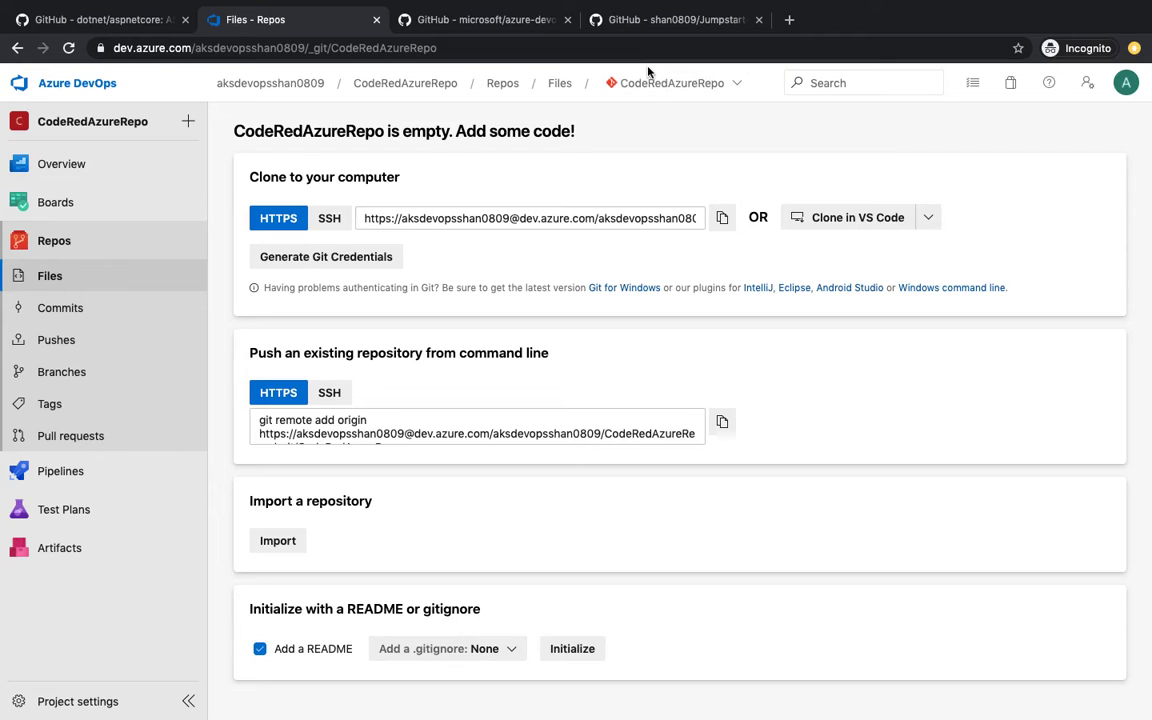
left_click(727, 85)
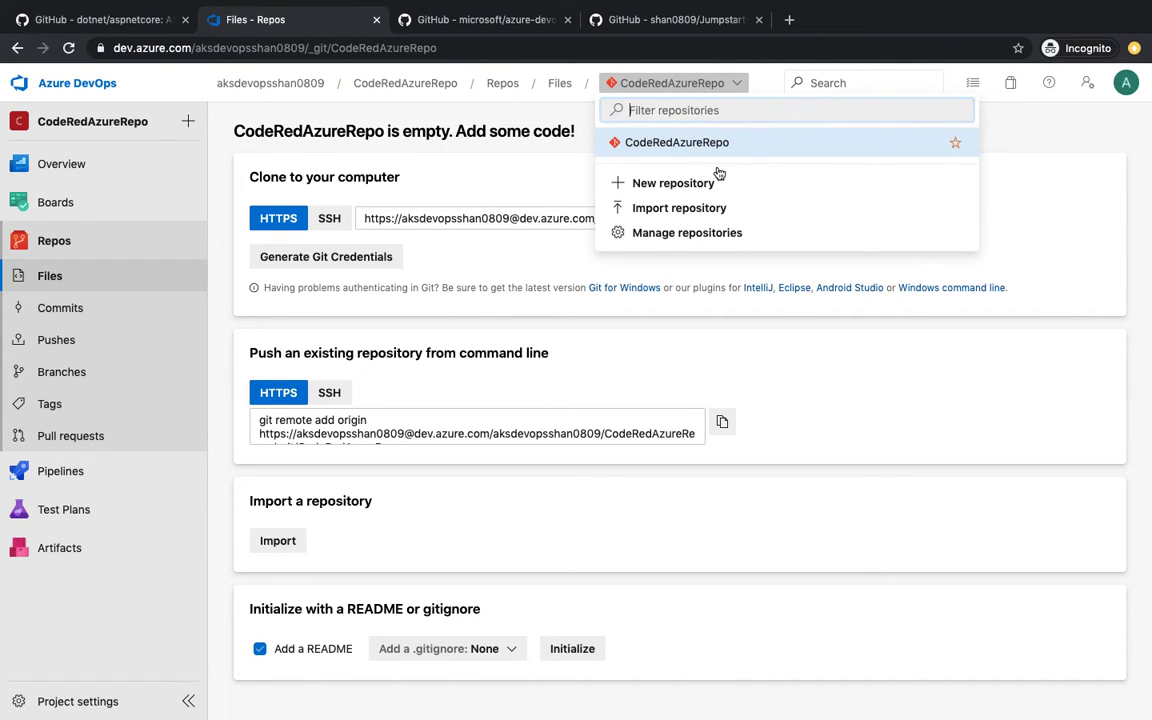
left_click(681, 188)
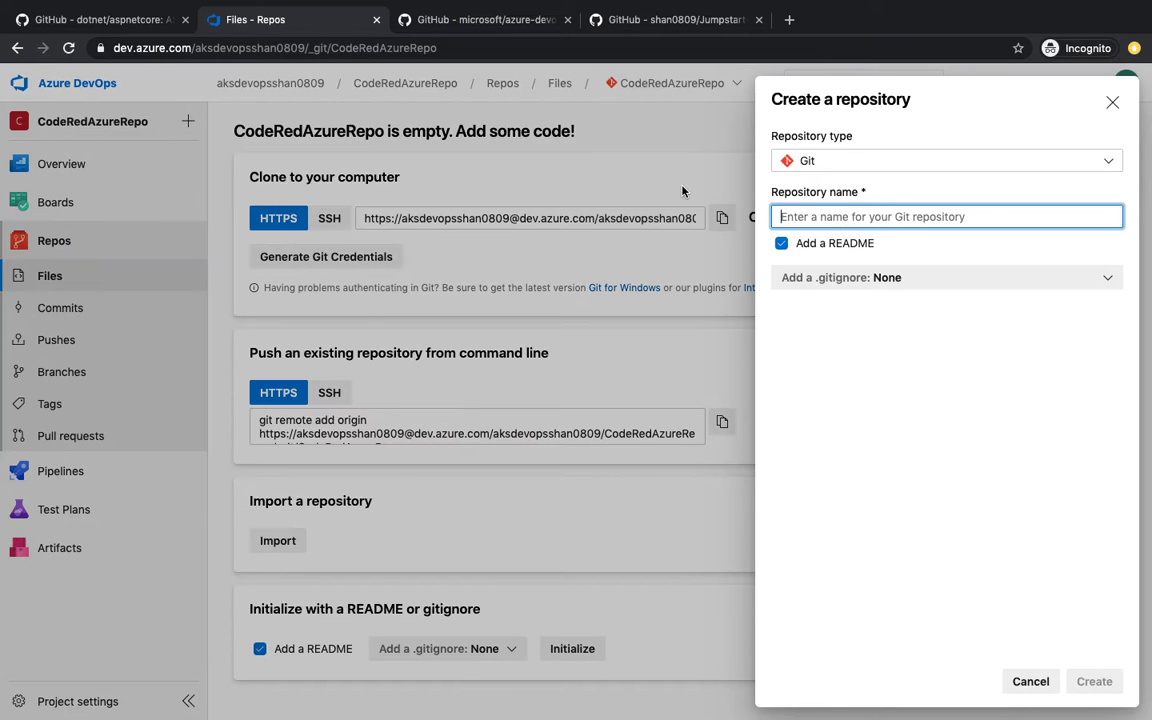
type("My")
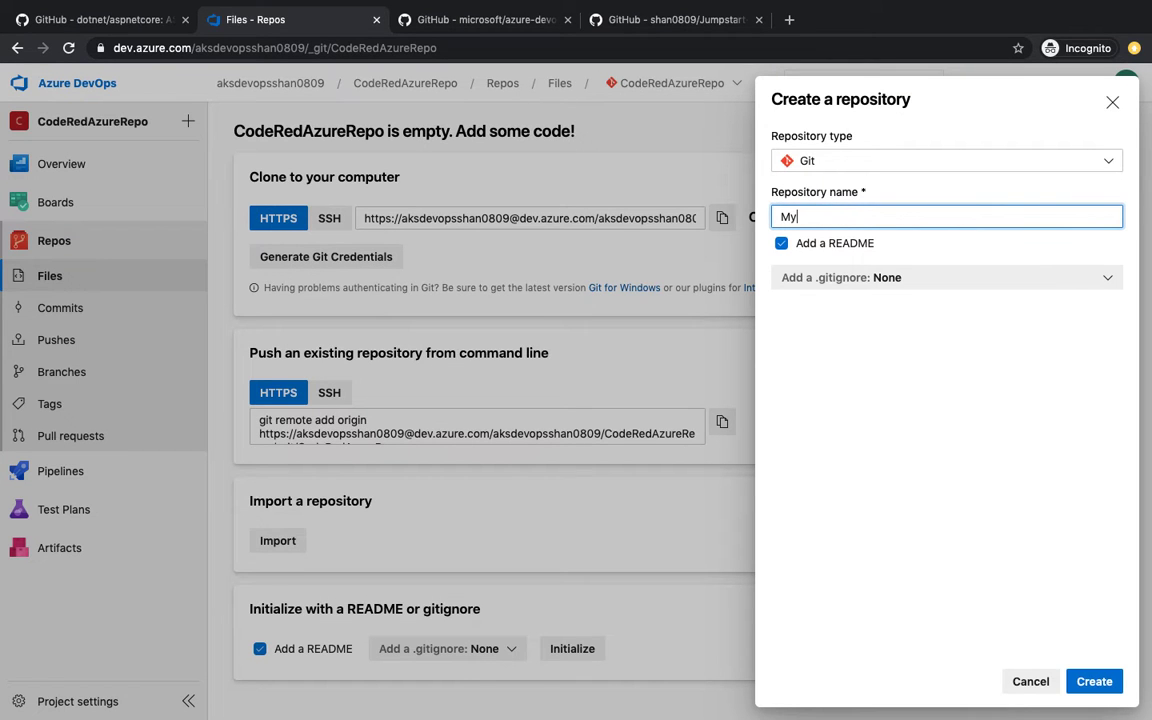
type("fo")
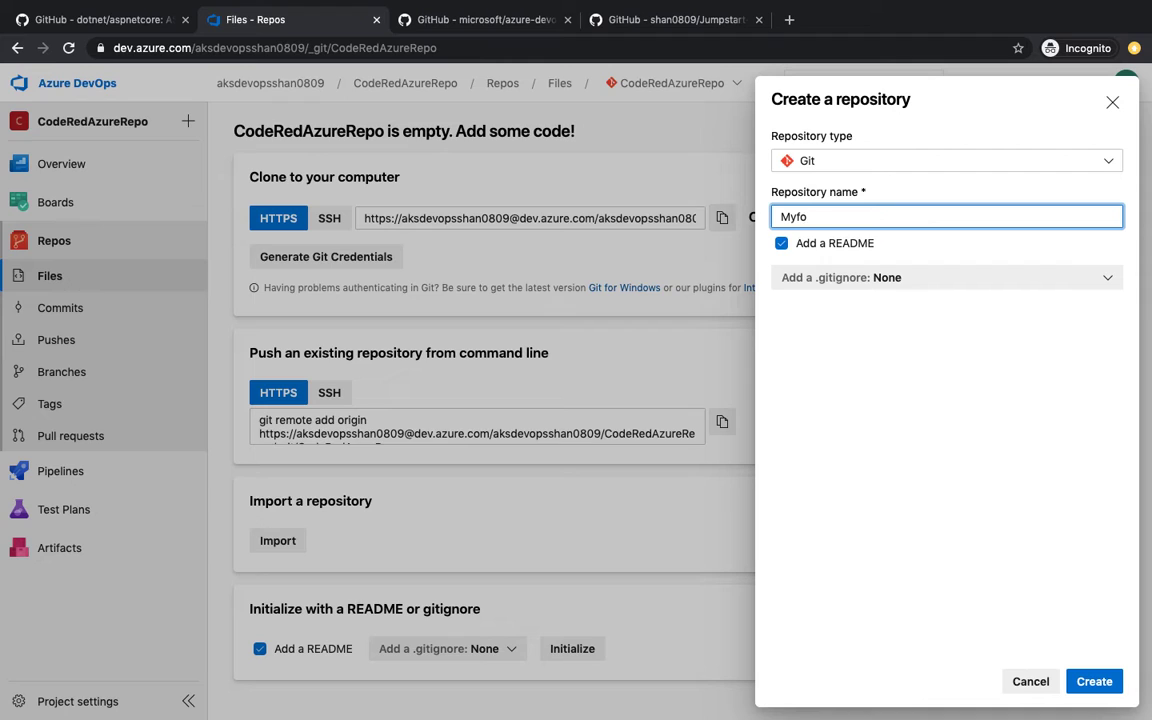
key("BackSpace")
key("BackSpace")
type("firstAzure")
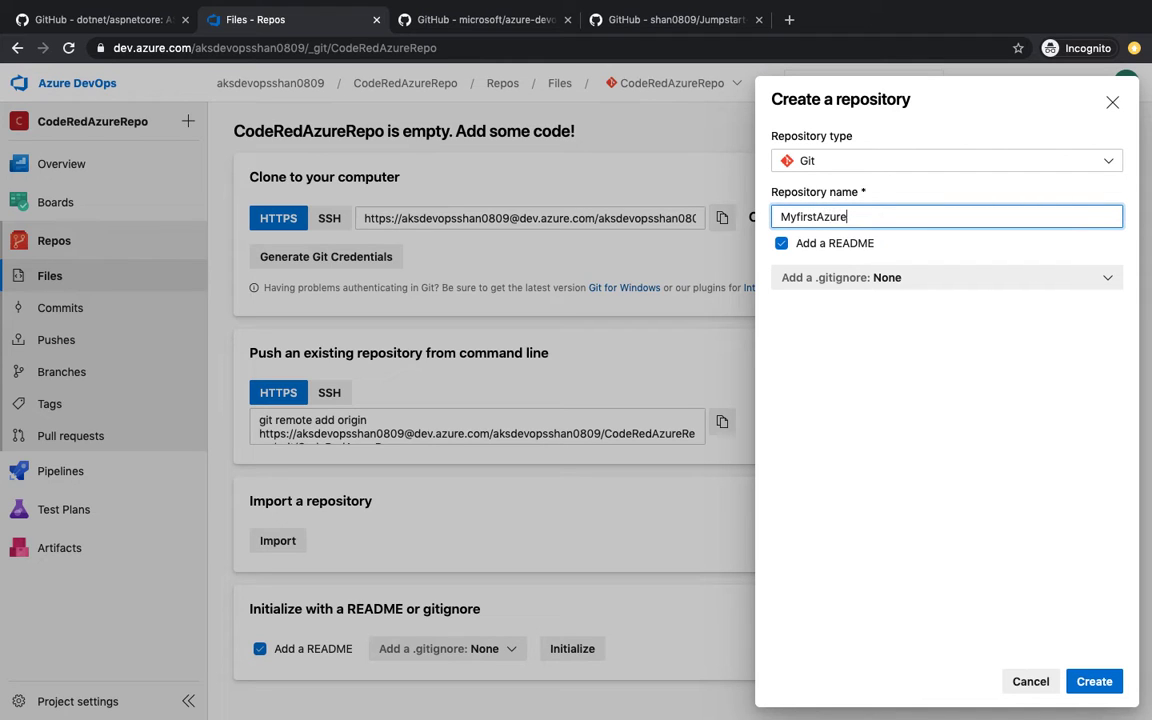
type("DevOps")
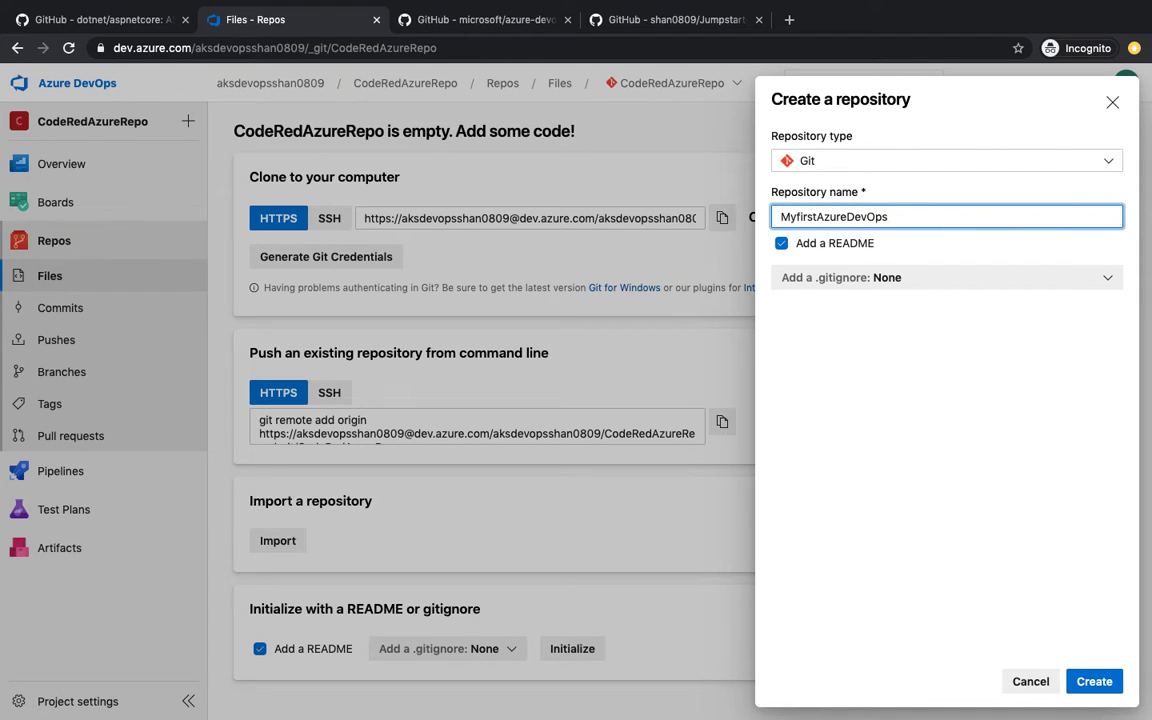
type("Repo")
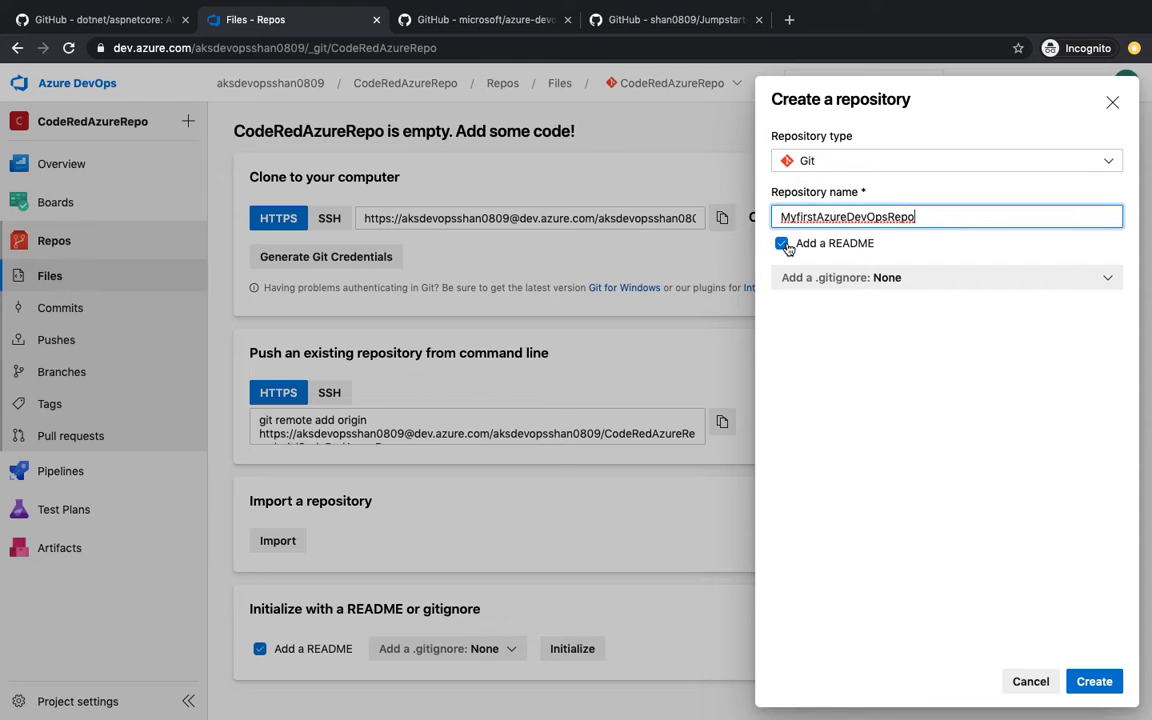
left_click(783, 244)
left_click(783, 244)
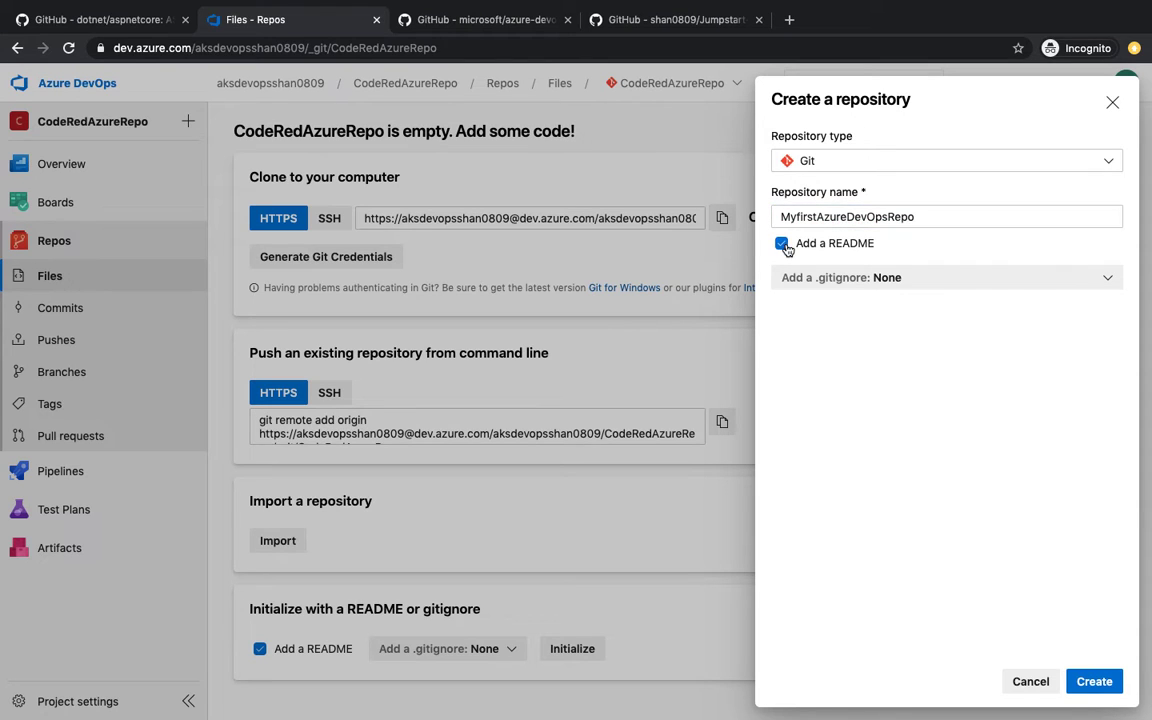
left_click(1110, 686)
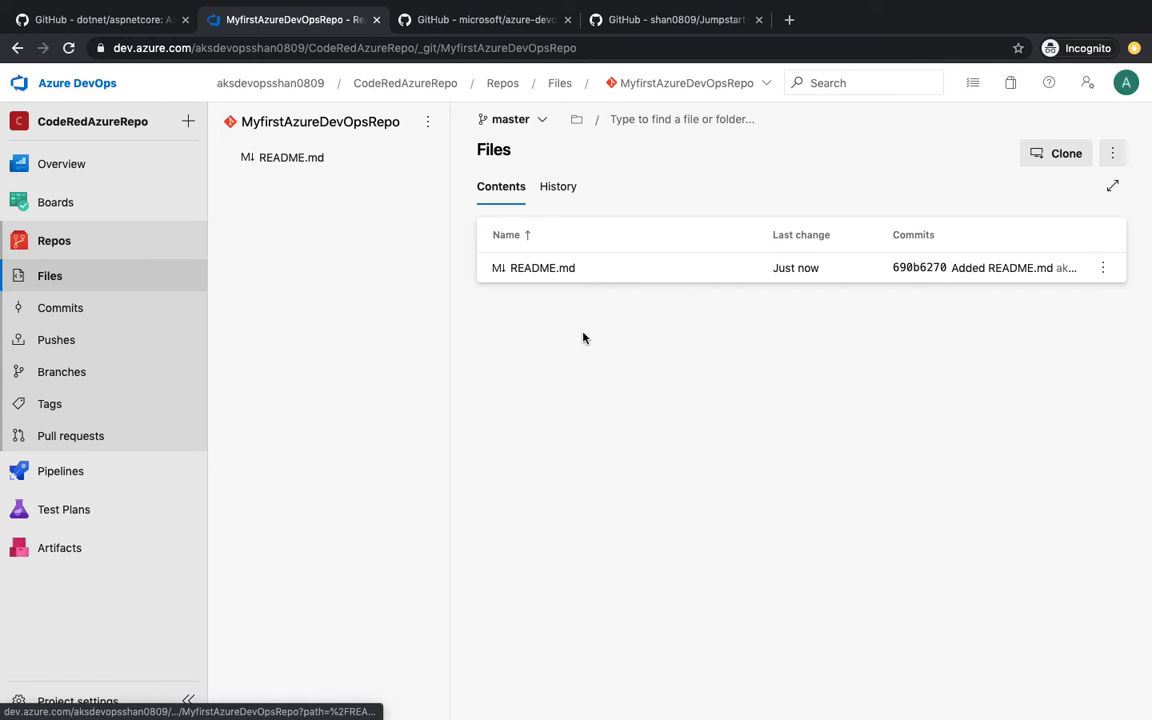
Step: Copy the SSH clone URL of the MyfirstAzureDevOpsRepo repository
scroll(645, 340, "down", 1)
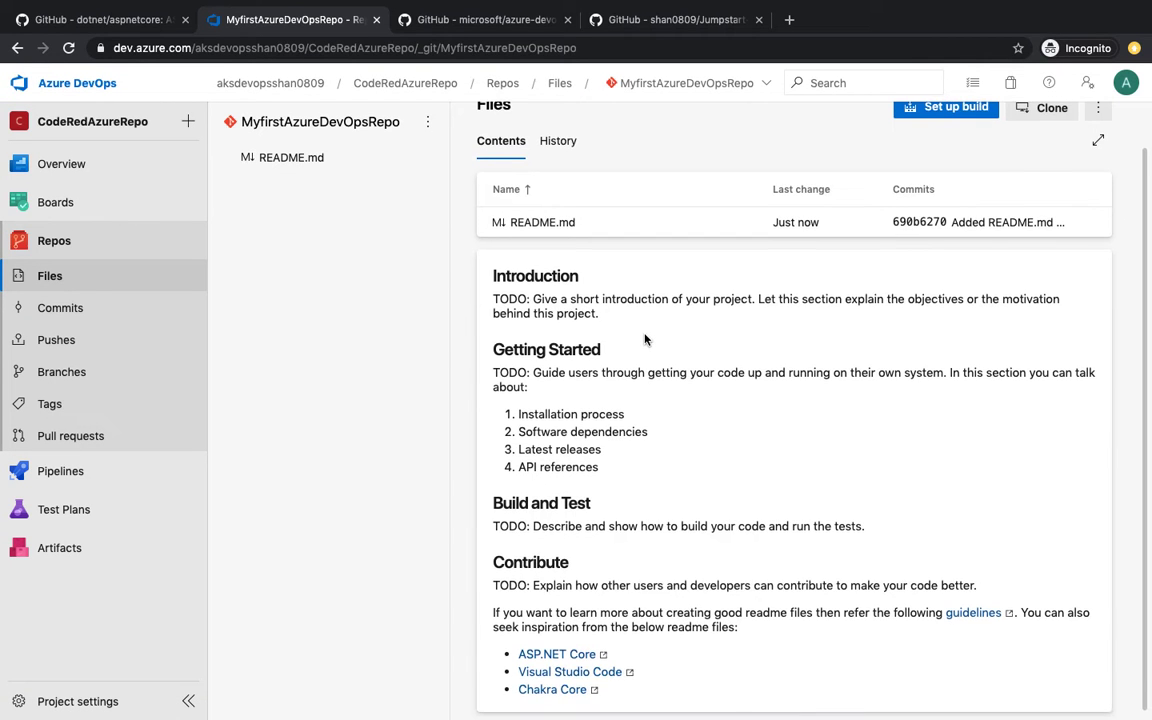
scroll(645, 340, "up", 1)
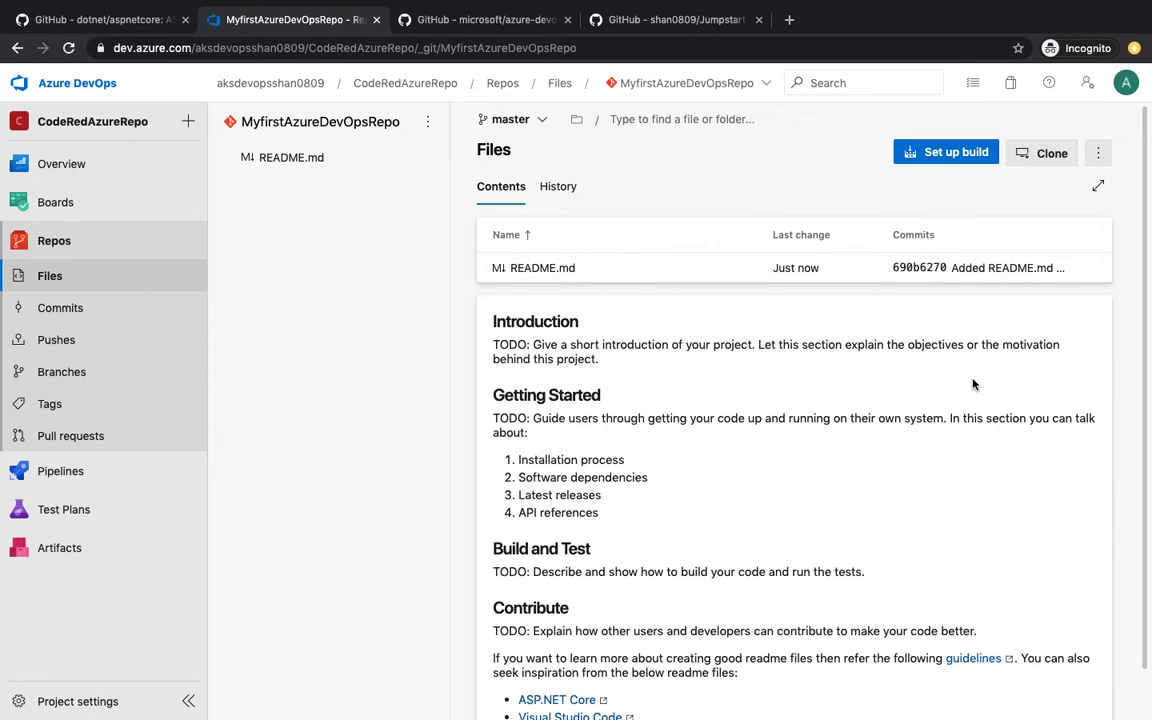
left_click(1045, 155)
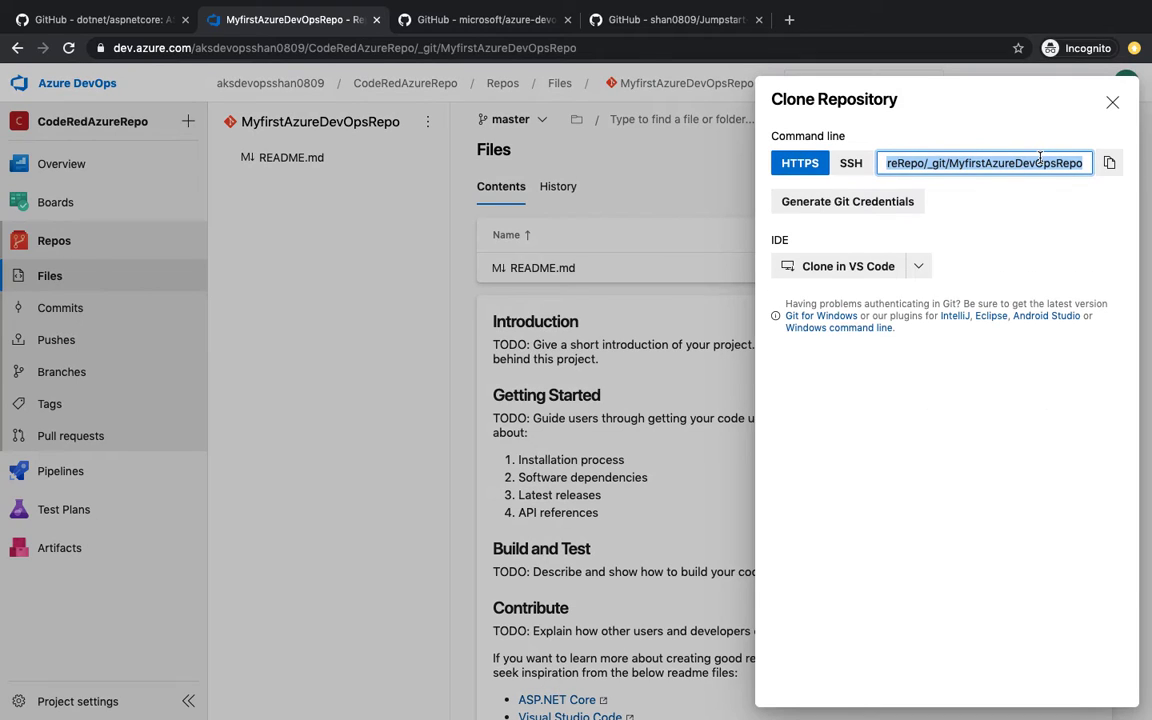
left_click(852, 165)
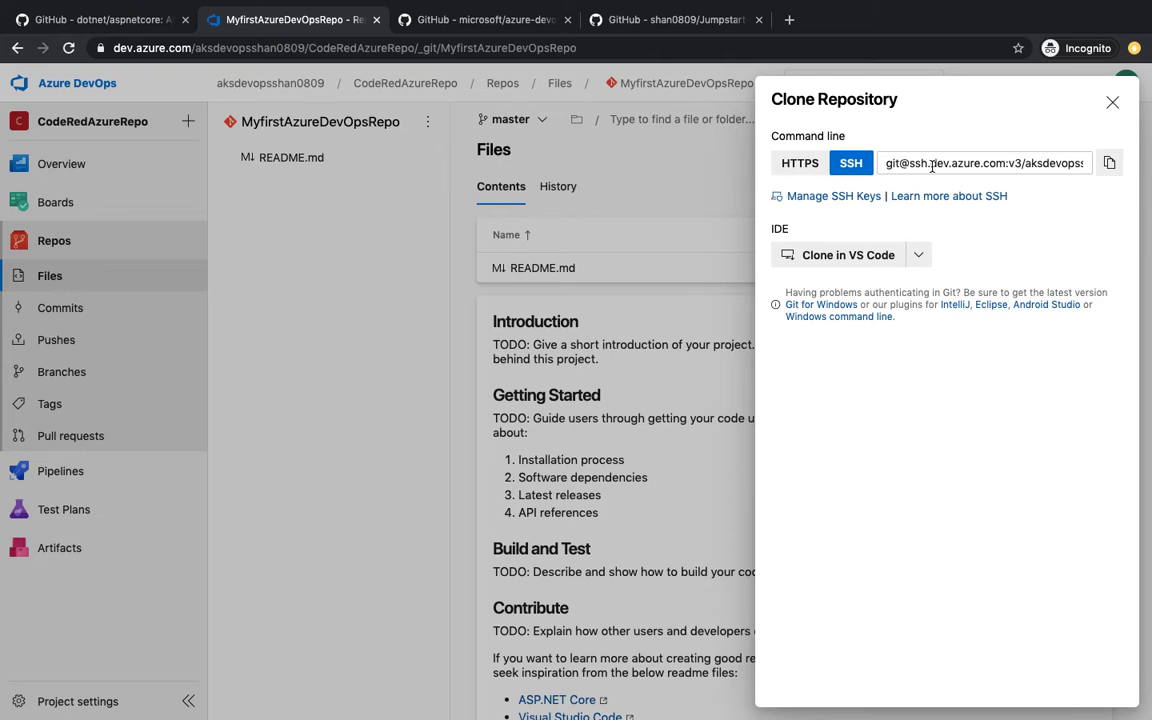
left_click(1109, 163)
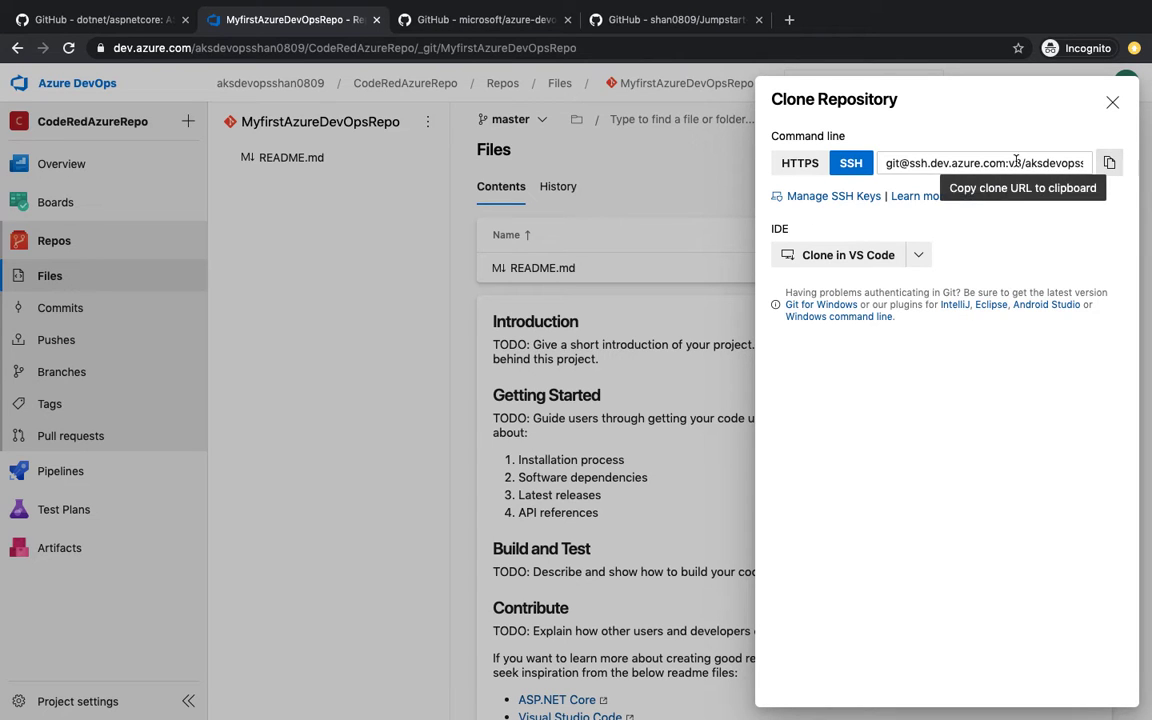
left_click(808, 175)
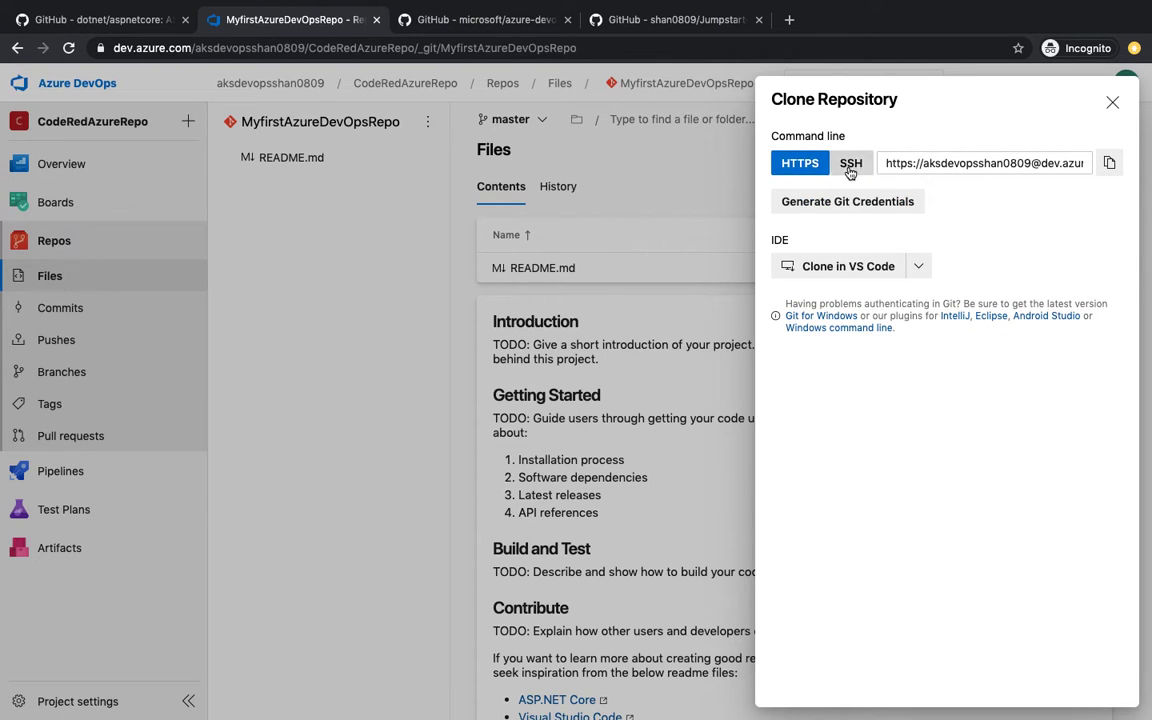
left_click(850, 171)
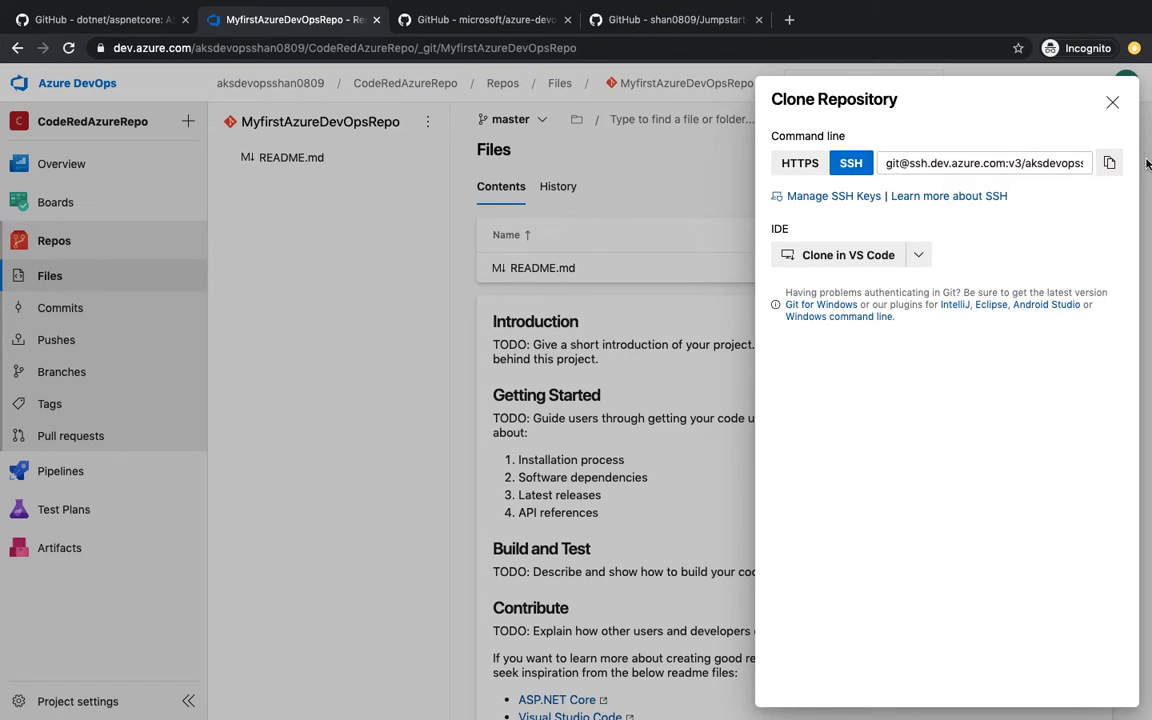
left_click(1109, 163)
Step: Switch to the VS Code terminal and list the contents of the AzureRepos folder
key("ctrl+Left")
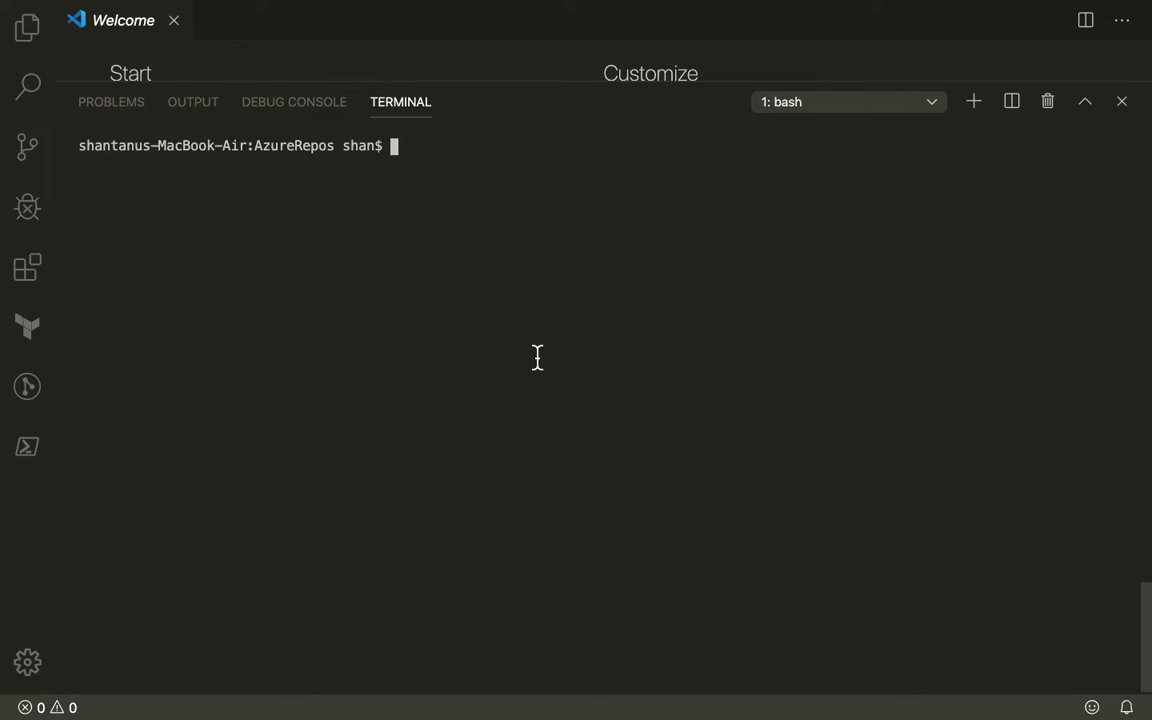
type("git")
key("BackSpace")
key("BackSpace")
key("BackSpace")
key("BackSpace")
type("ls")
key("Return")
Step: Try to clone MyfirstAzureDevOpsRepo with git clone and the copied SSH URL
type("git clone")
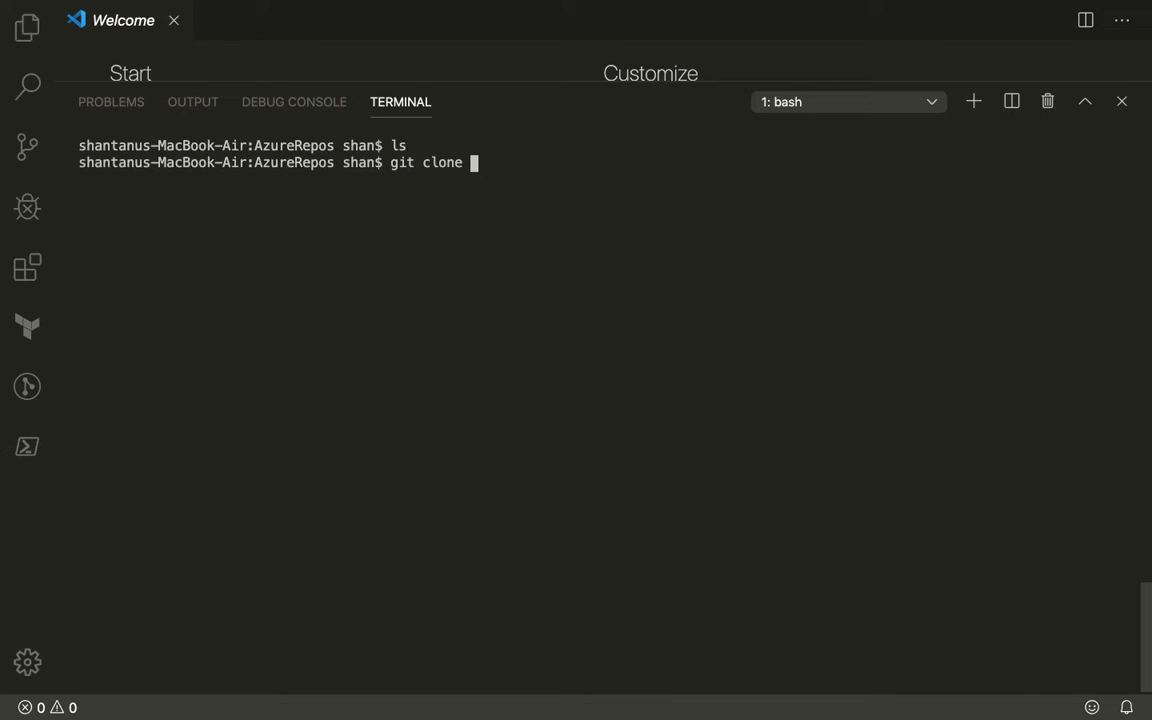
key("super+v")
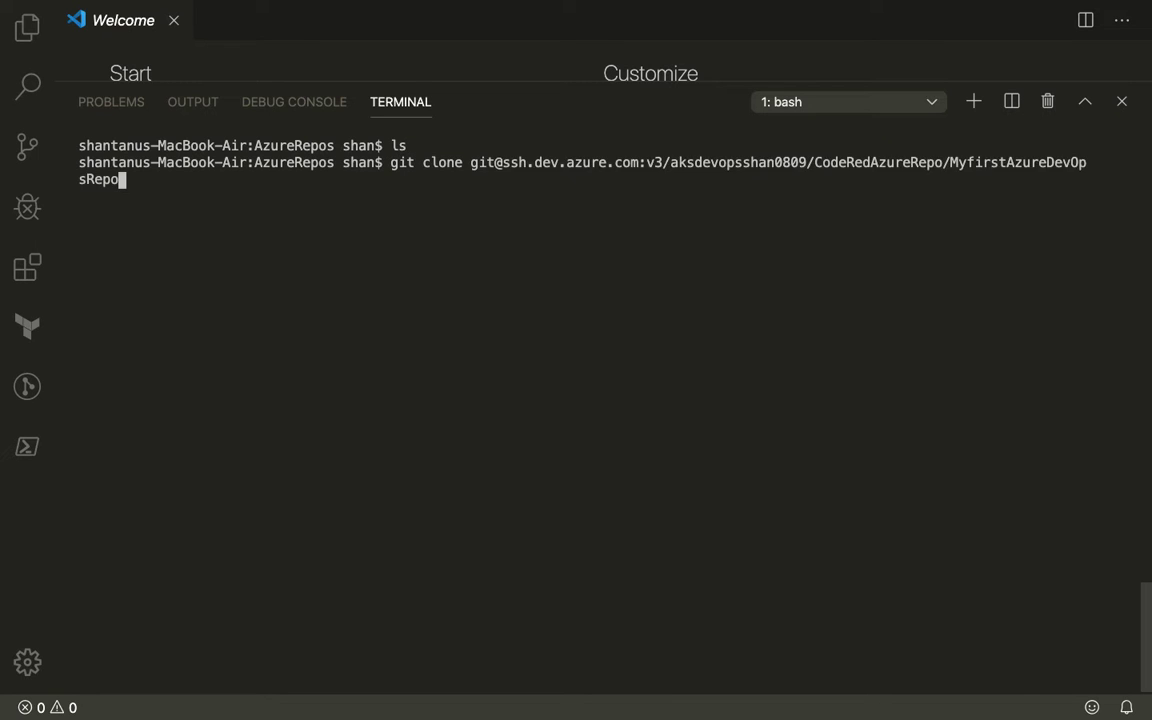
key("Left")
key("Return")
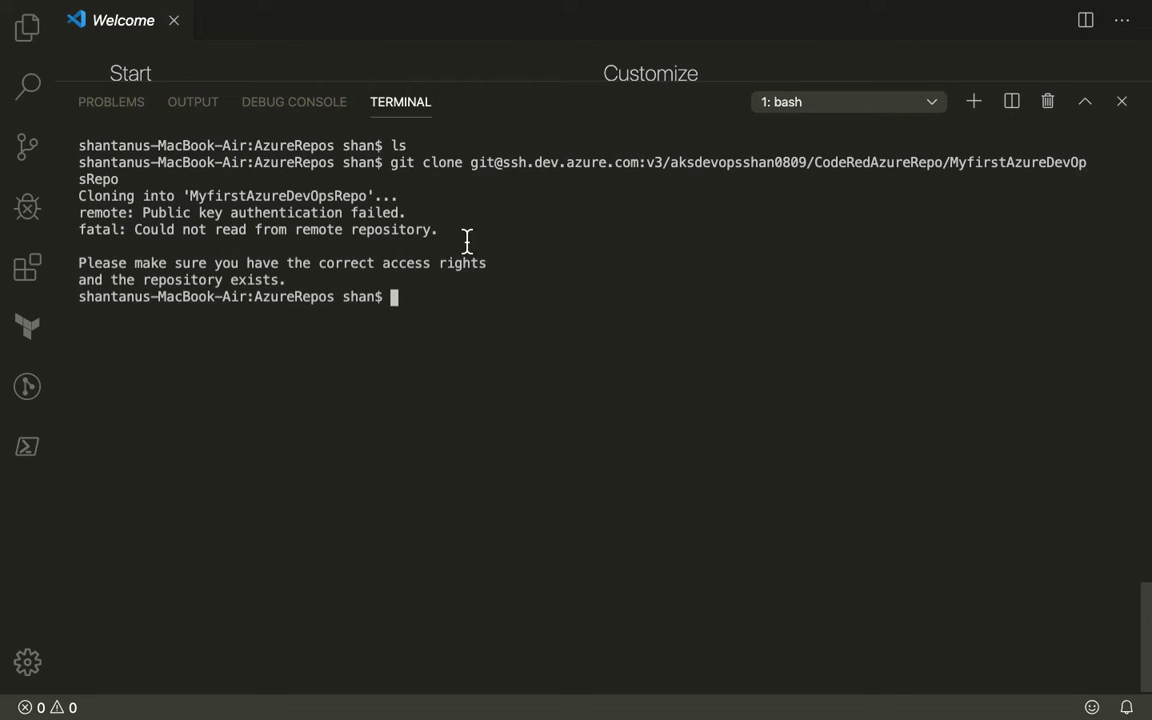
key("ctrl+Right")
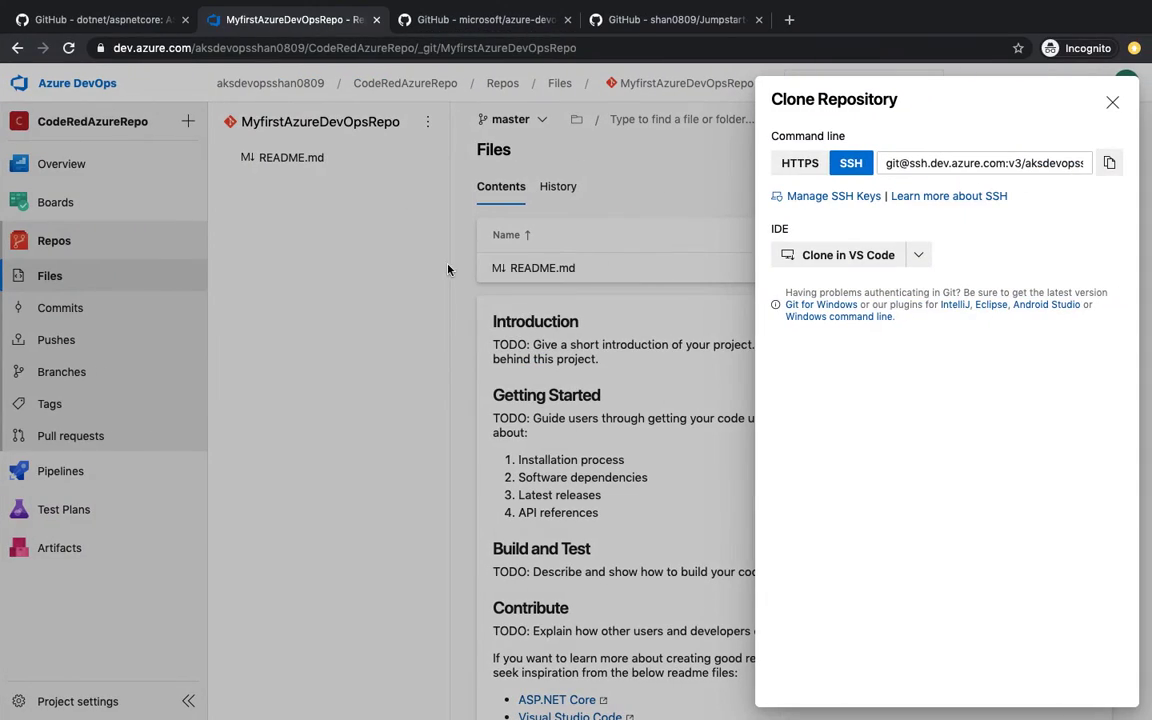
key("ctrl+Left")
key("ctrl+Right")
key("ctrl+Left")
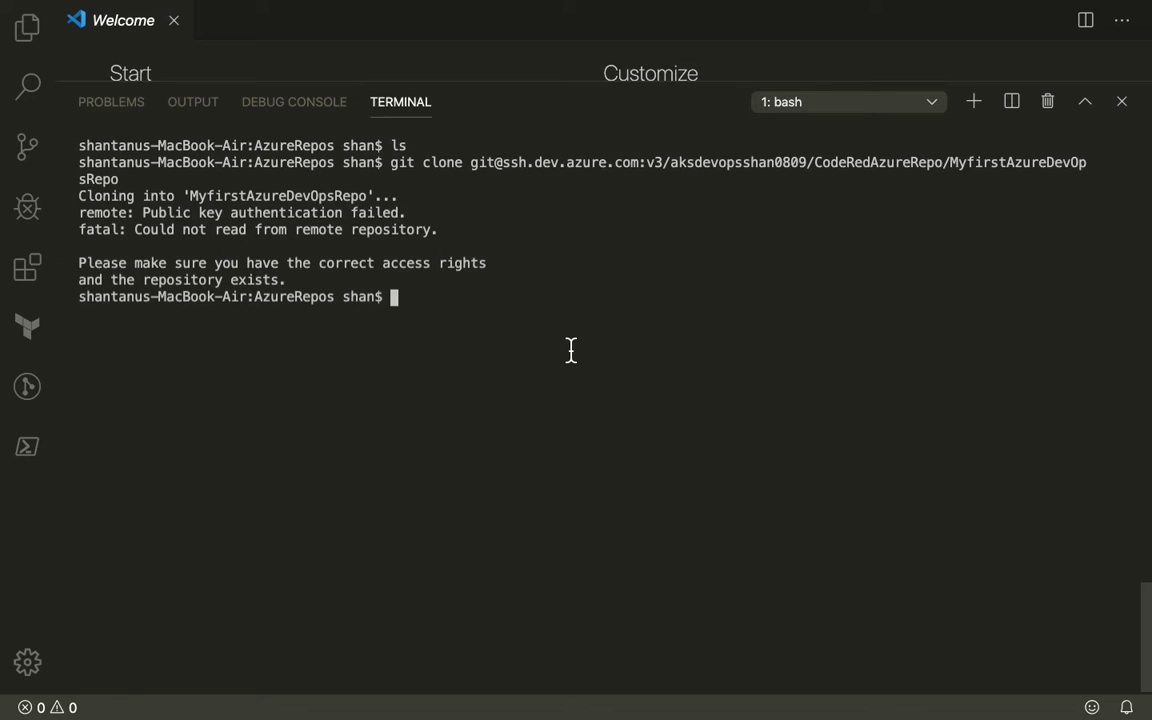
Step: Print the public key file ~/.ssh/id_rsa.pub in the terminal and select the whole key for copying
type("cat ~/.ssh/")
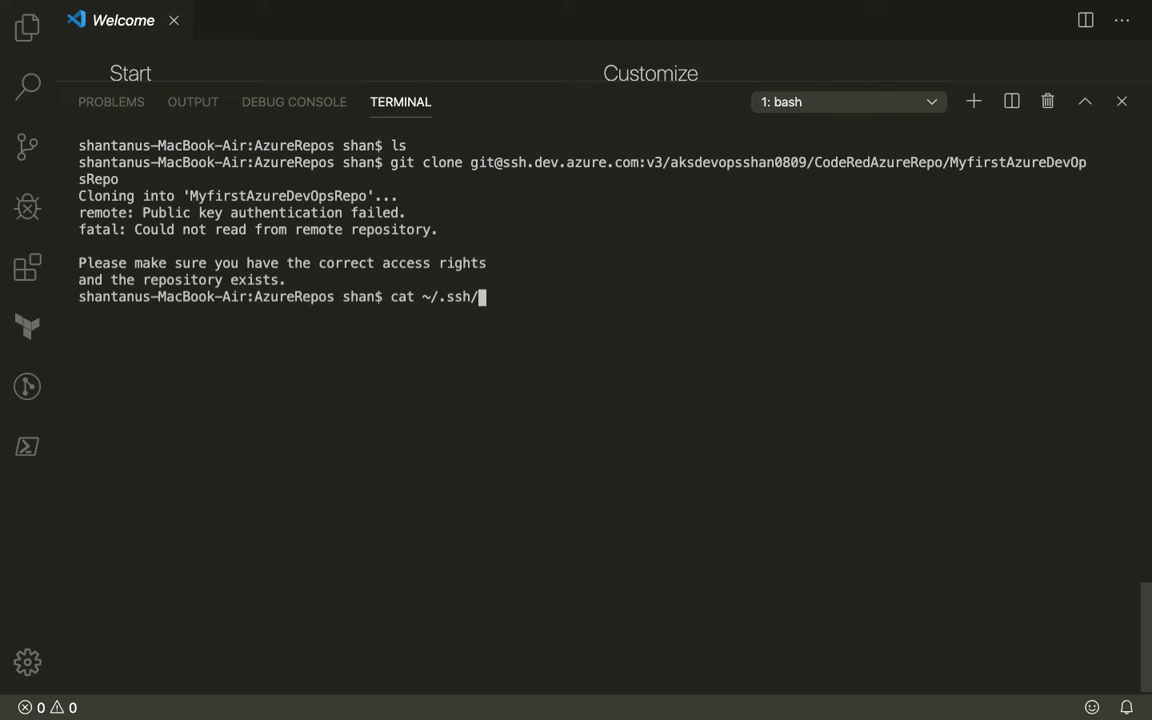
type("id_rsa.pub")
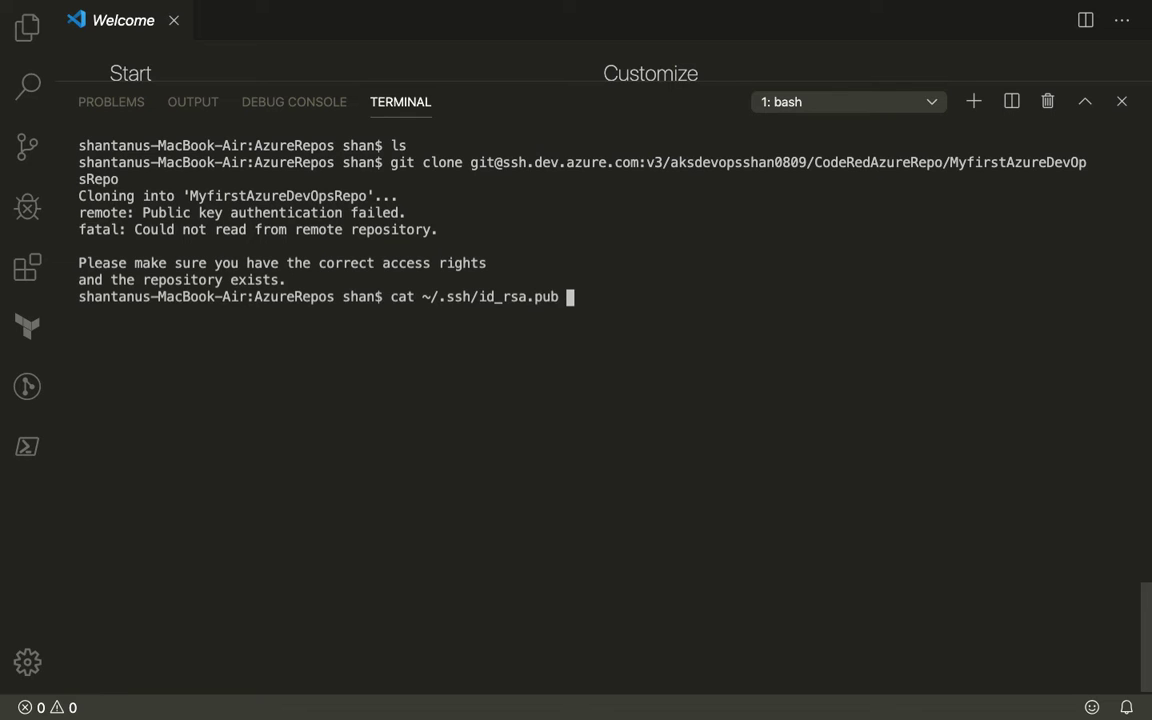
key("Return")
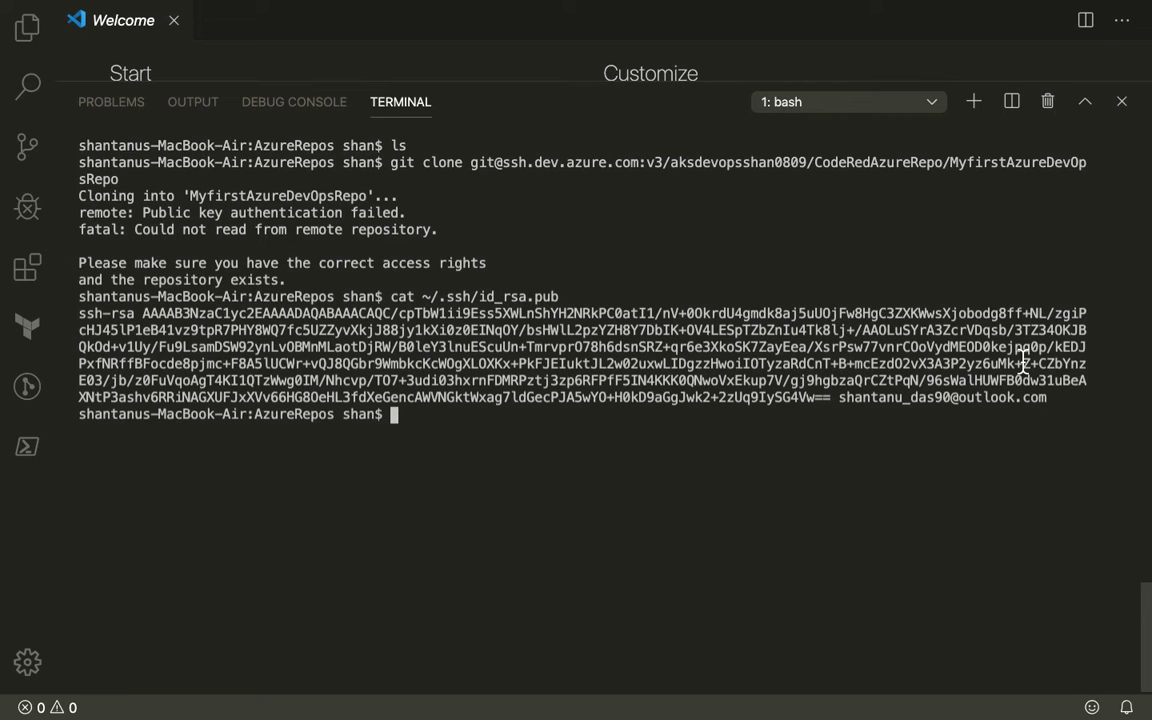
left_click_drag(1050, 399, 78, 314)
Step: Switch to Azure DevOps in the browser and add a new SSH public key named shankey with the copied public key data
key("ctrl+Right")
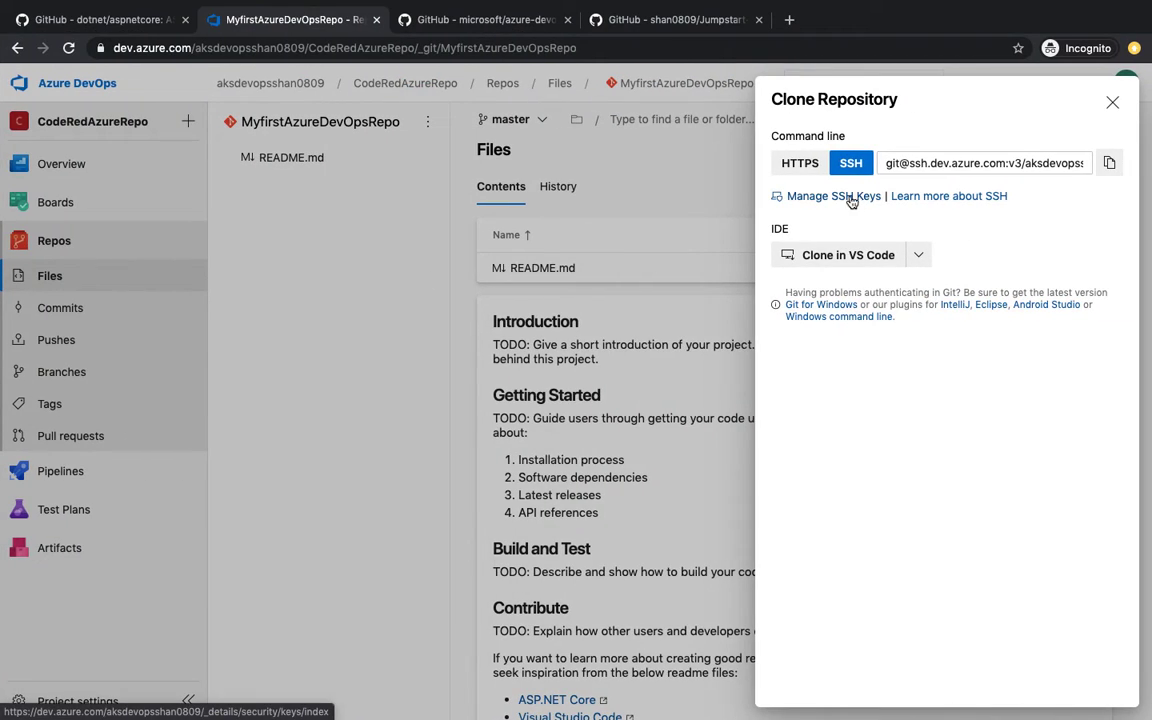
left_click(846, 197)
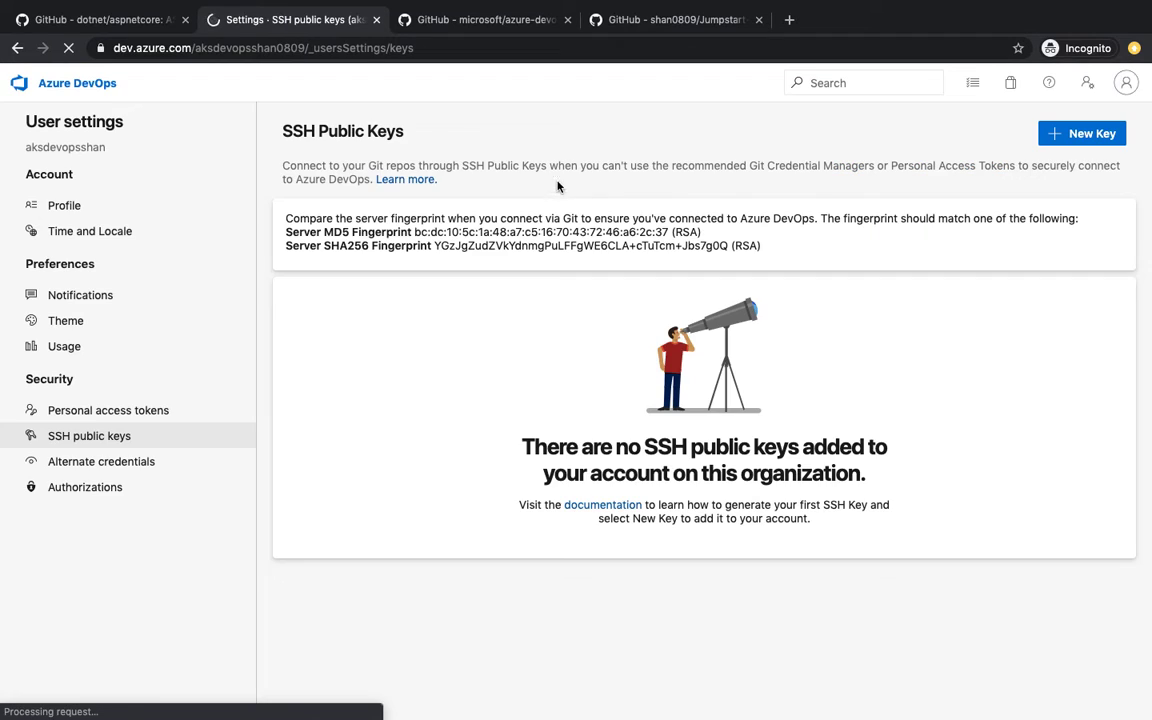
left_click(1077, 130)
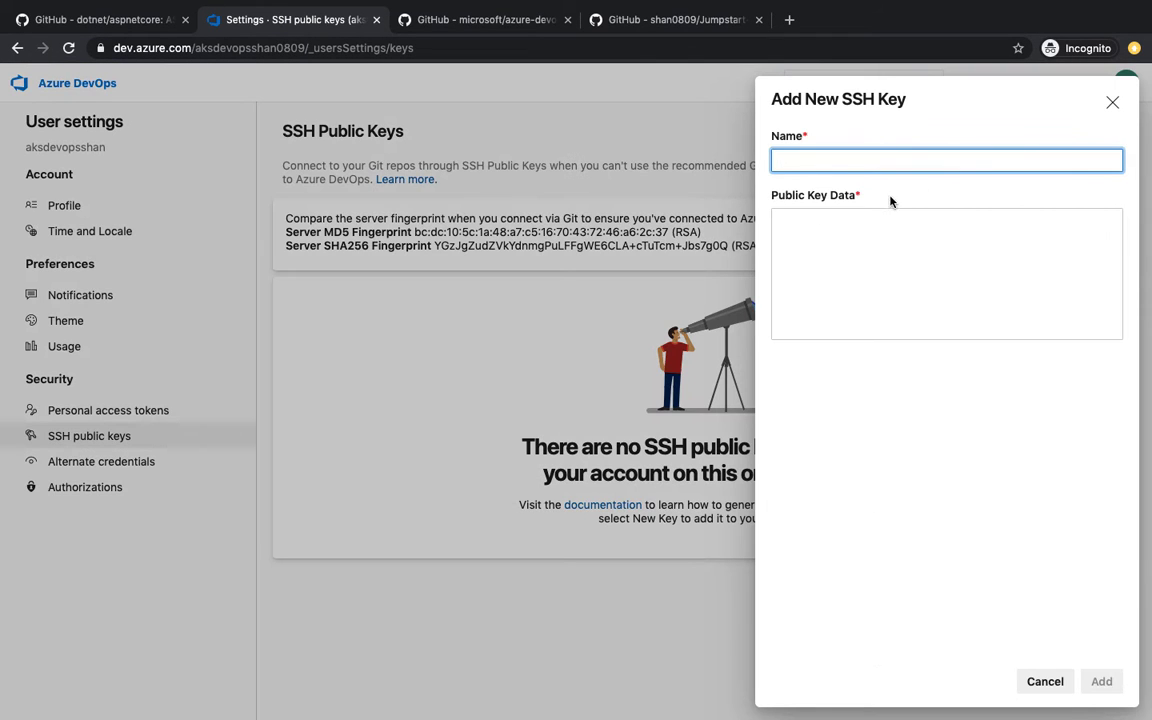
type("shank")
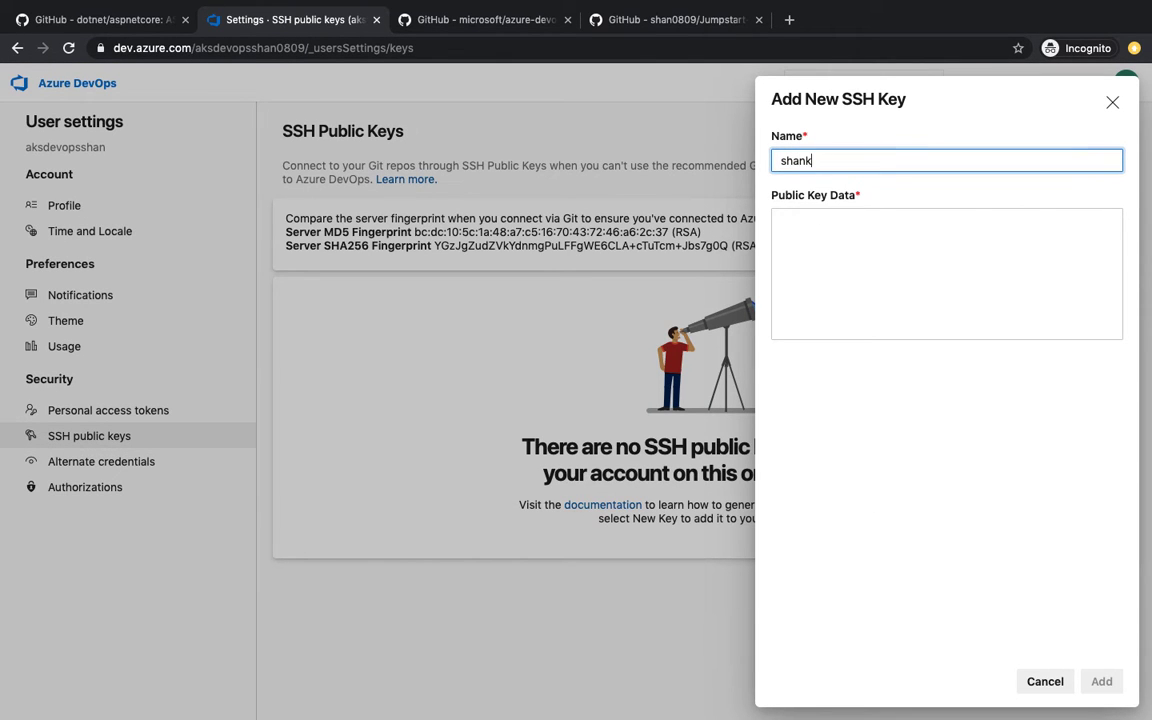
type("y")
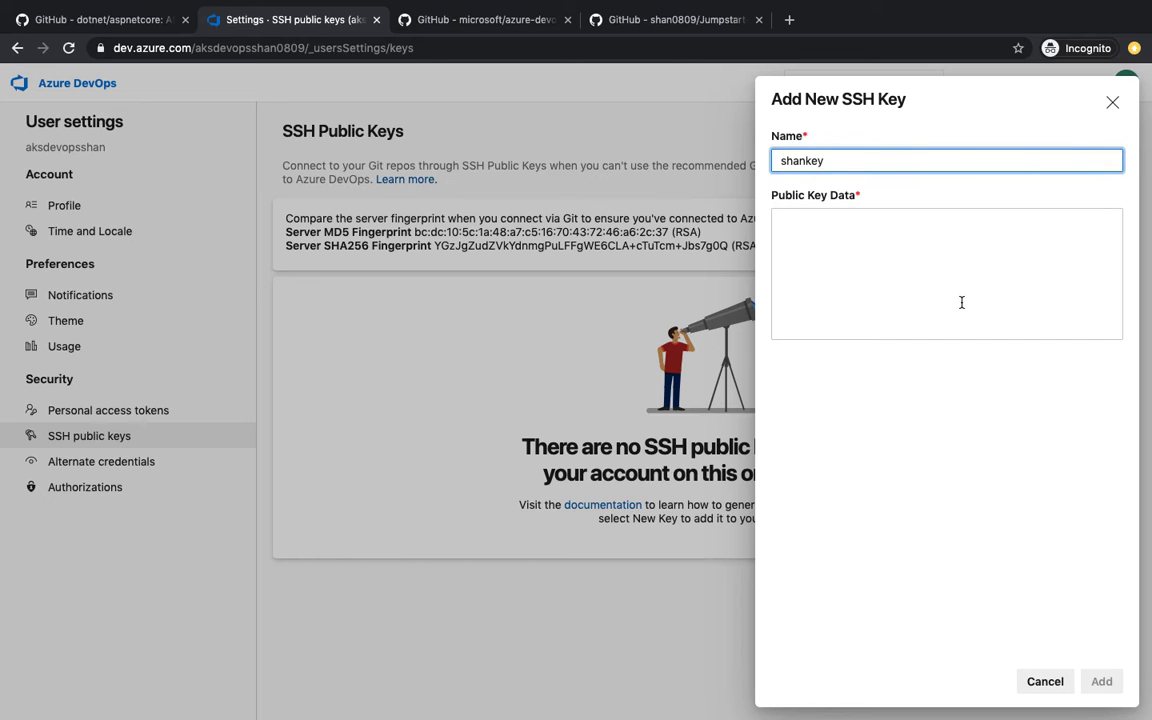
left_click(961, 302)
key("super+v")
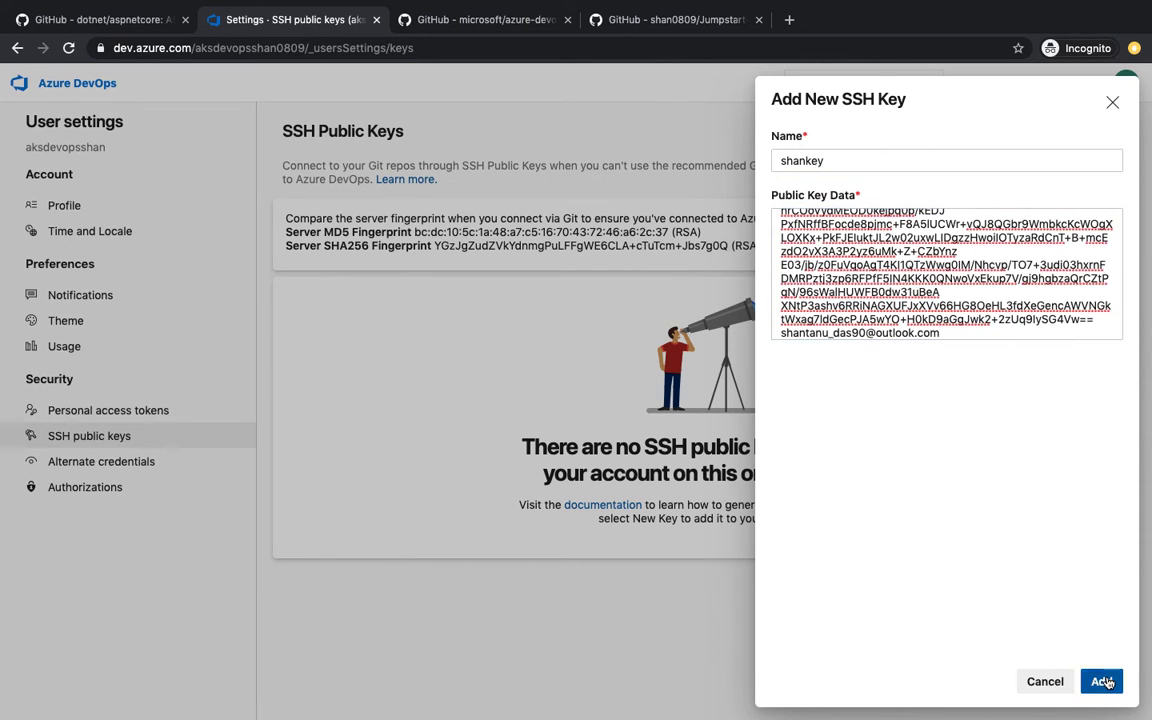
left_click(1101, 681)
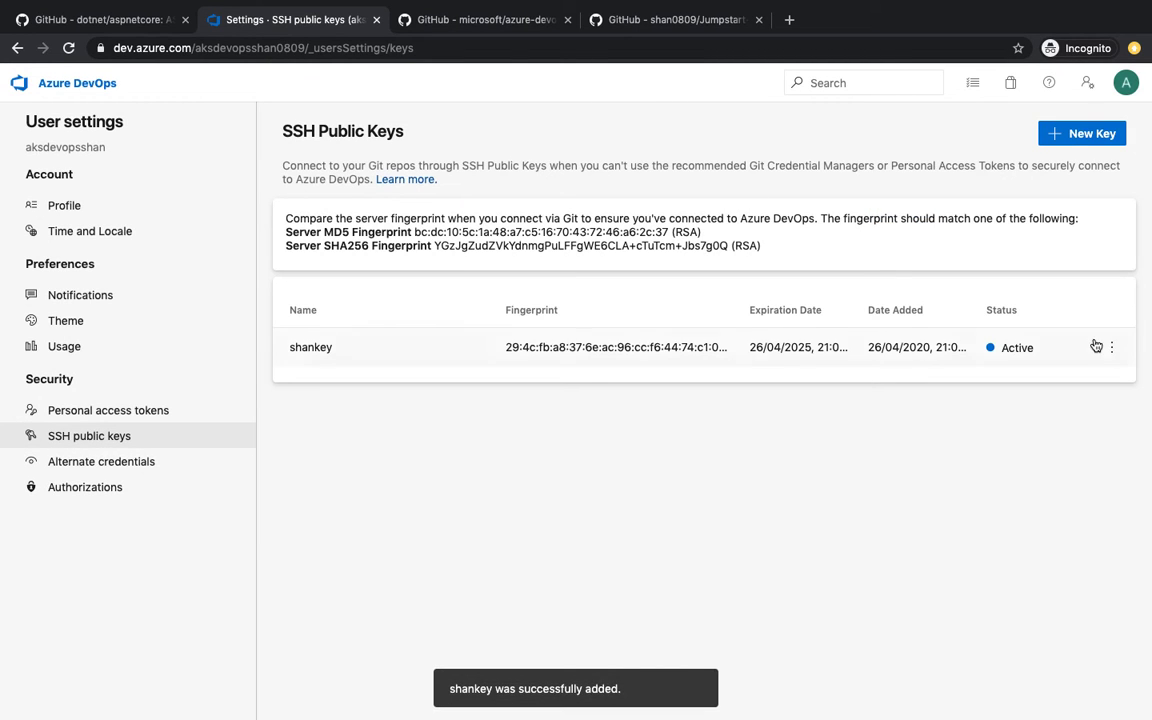
Step: View the available actions for the shankey entry and return to the MyfirstAzureDevOpsRepo files page
left_click(1110, 349)
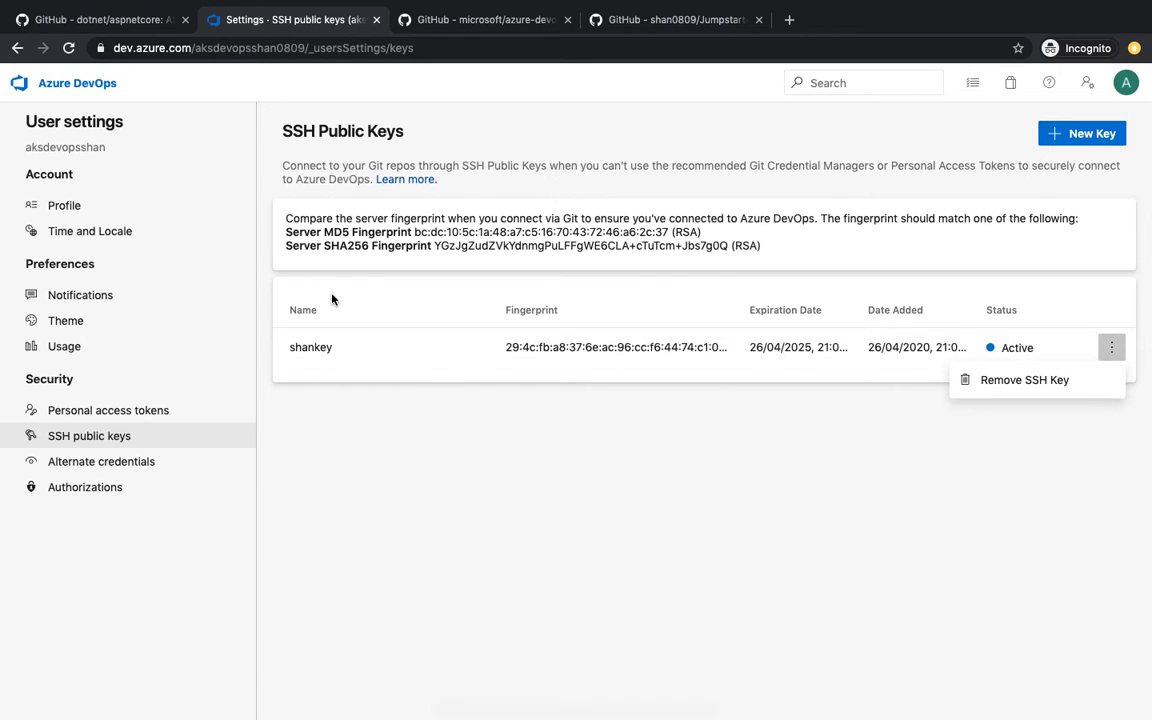
left_click(18, 47)
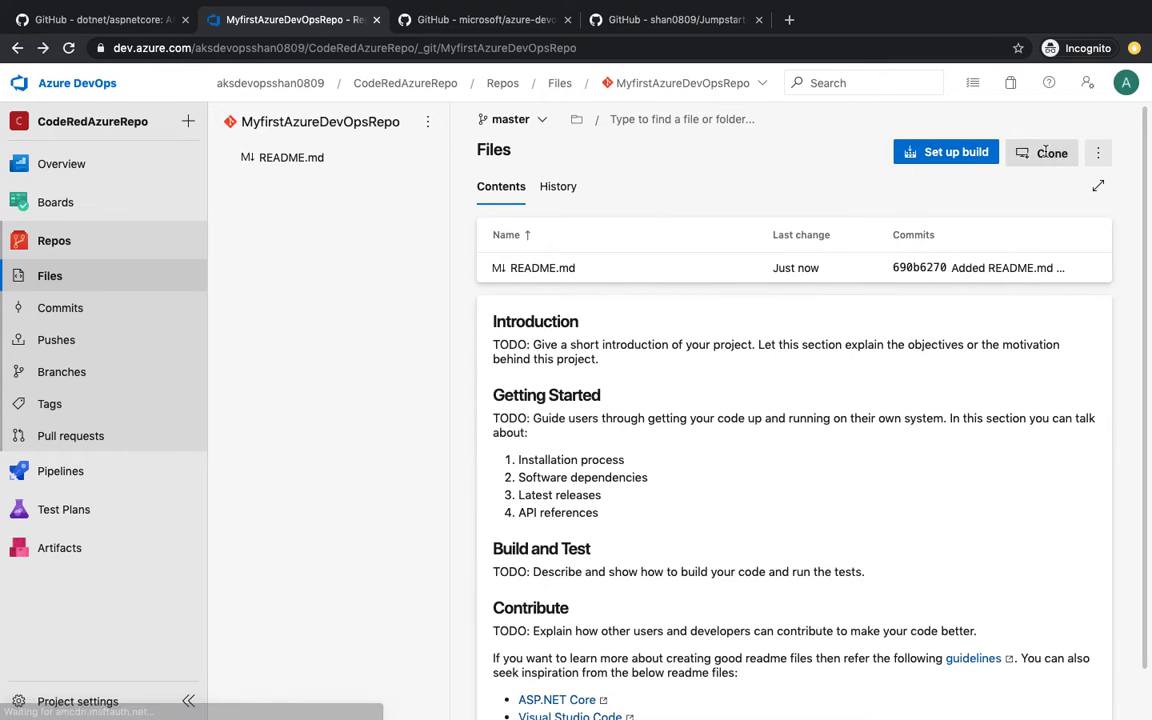
Step: Copy the SSH clone URL of MyfirstAzureDevOpsRepo
left_click(1043, 152)
left_click(851, 163)
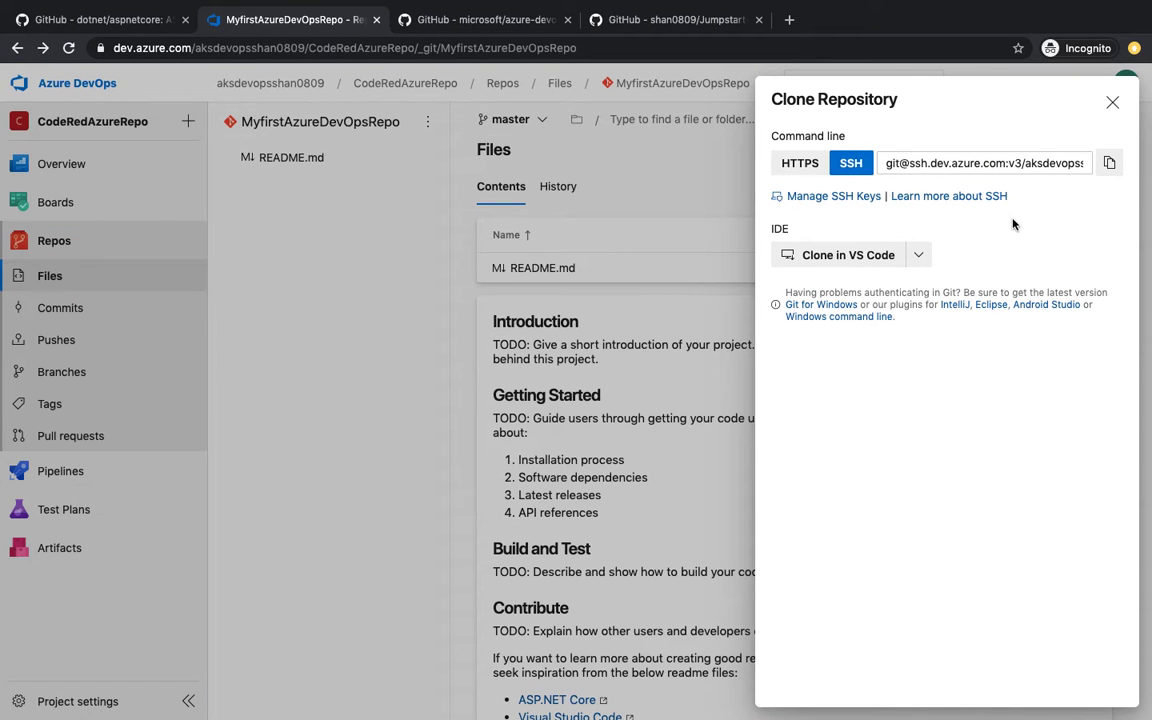
left_click(1109, 163)
Step: Switch to Visual Studio Code, clear the terminal, and clone MyfirstAzureDevOpsRepo using git clone with the copied SSH URL
key("super+Tab")
left_click(591, 402)
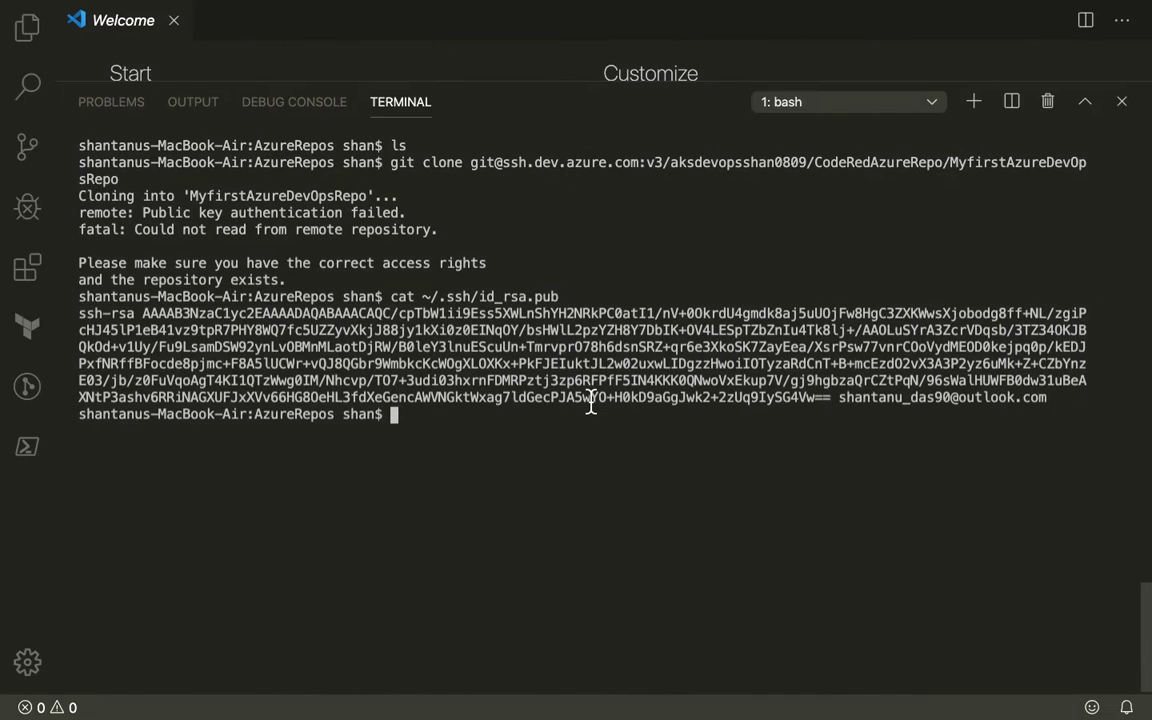
type("clear")
key("Return")
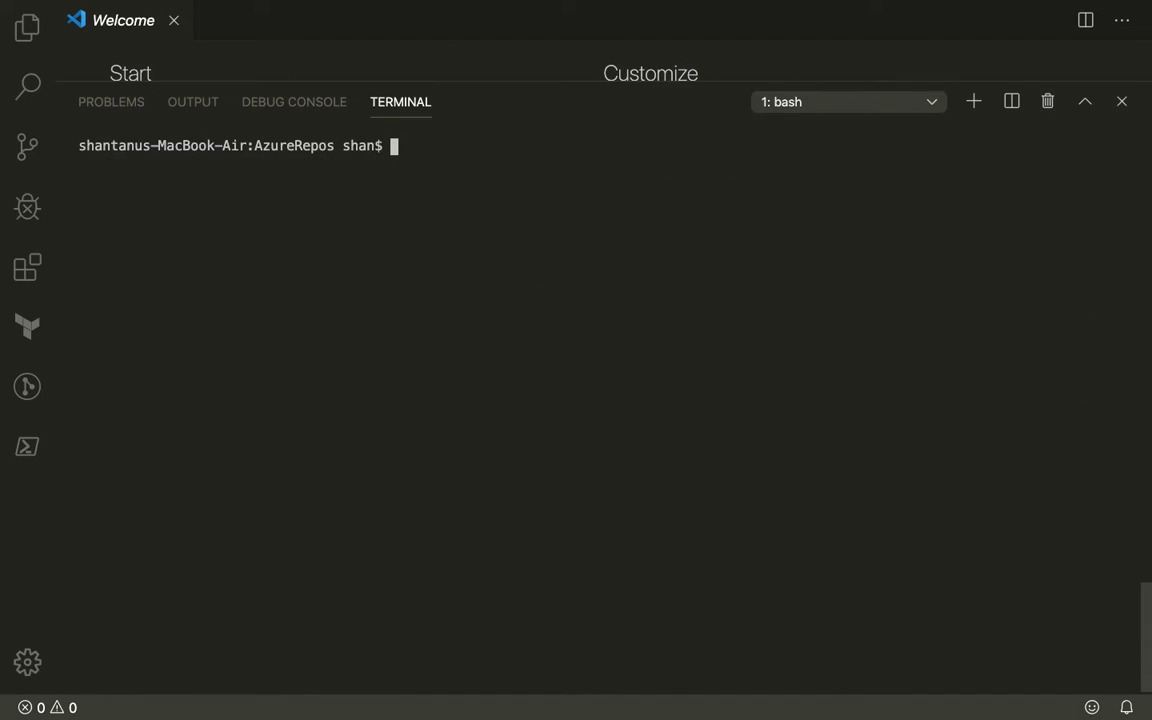
type("git clone")
key("super+v")
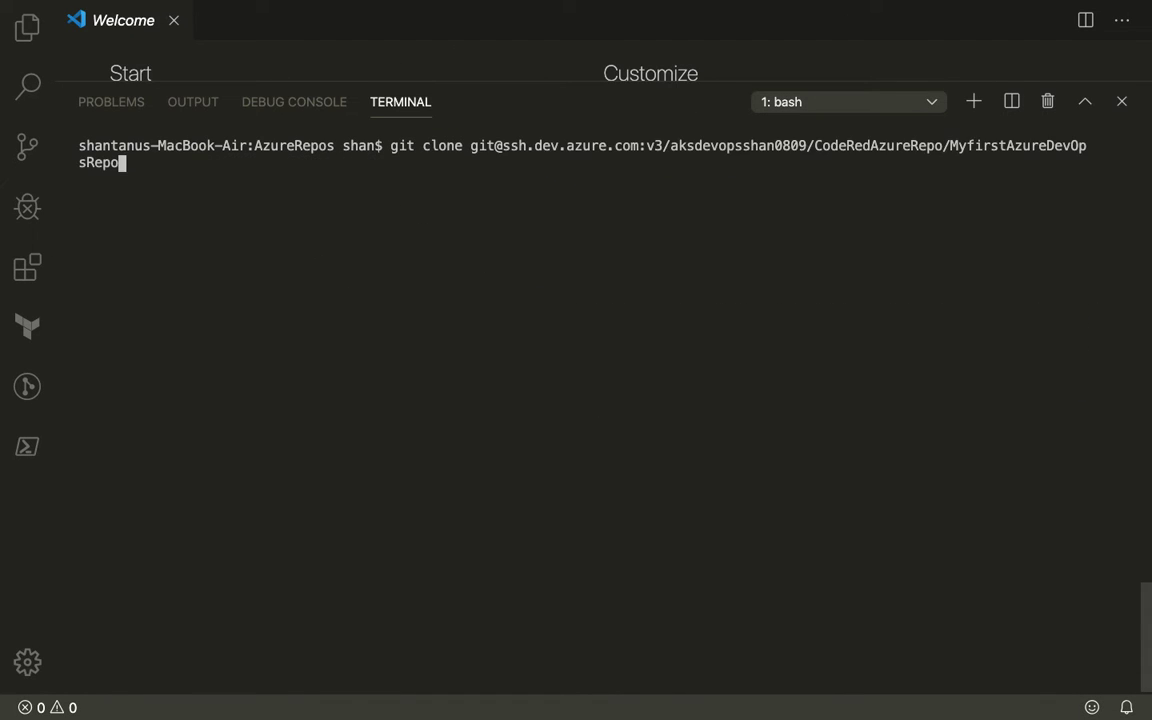
key("Return")
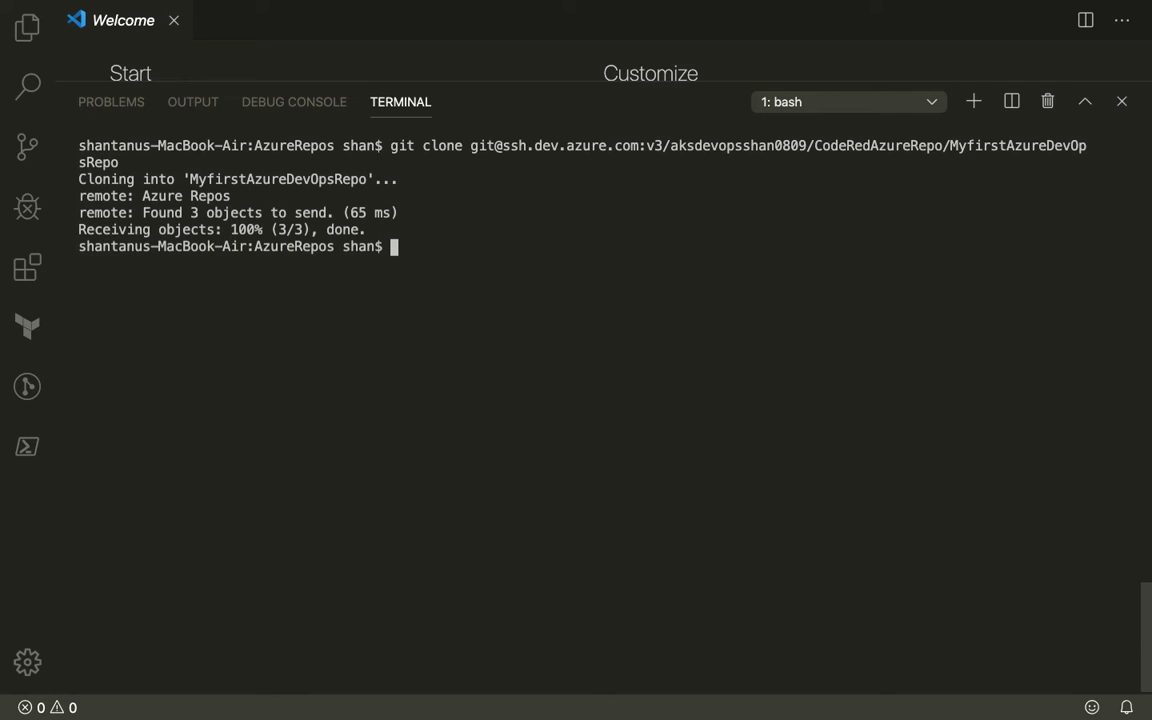
Step: List the AzureRepos folder, change into the cloned MyfirstAzureDevOpsRepo directory and list its files
type("ls")
key("Return")
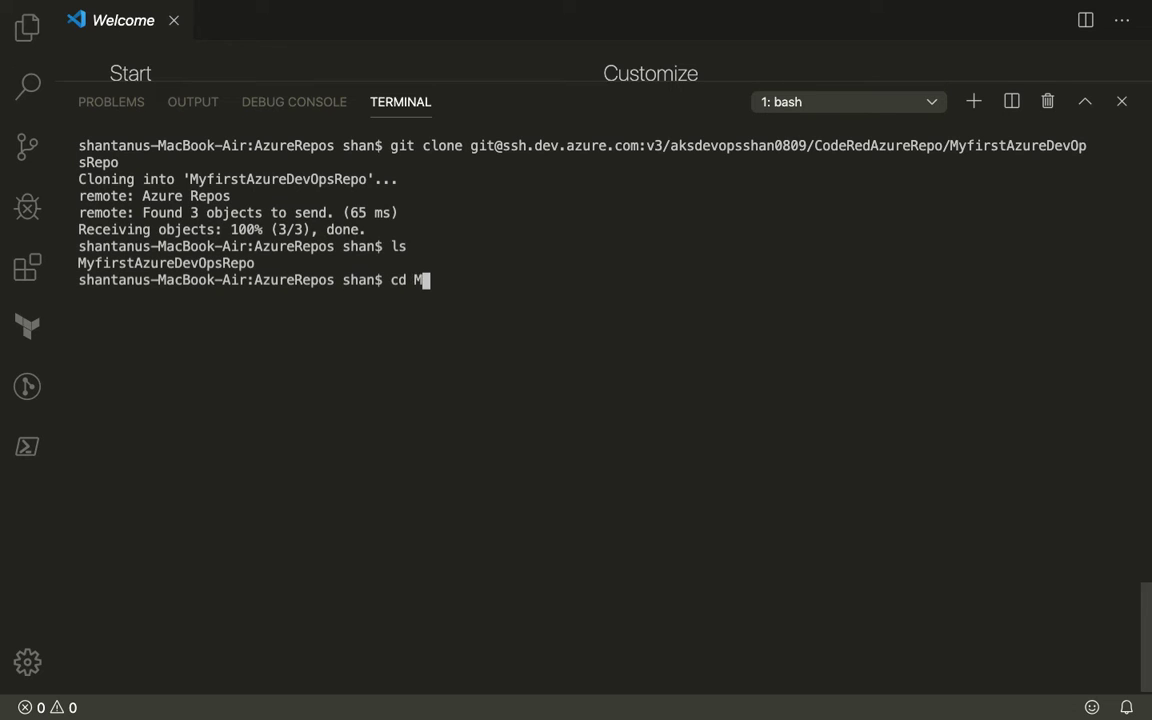
type("cd M")
key("Tab")
key("Return")
type("ls")
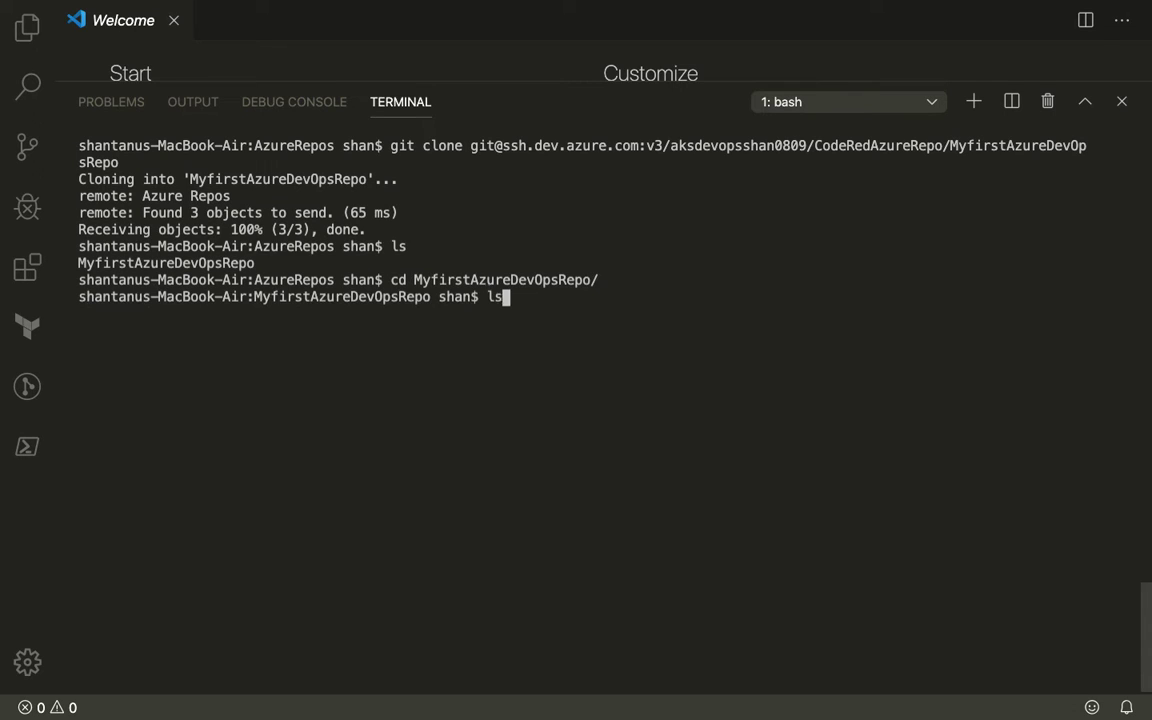
key("Return")
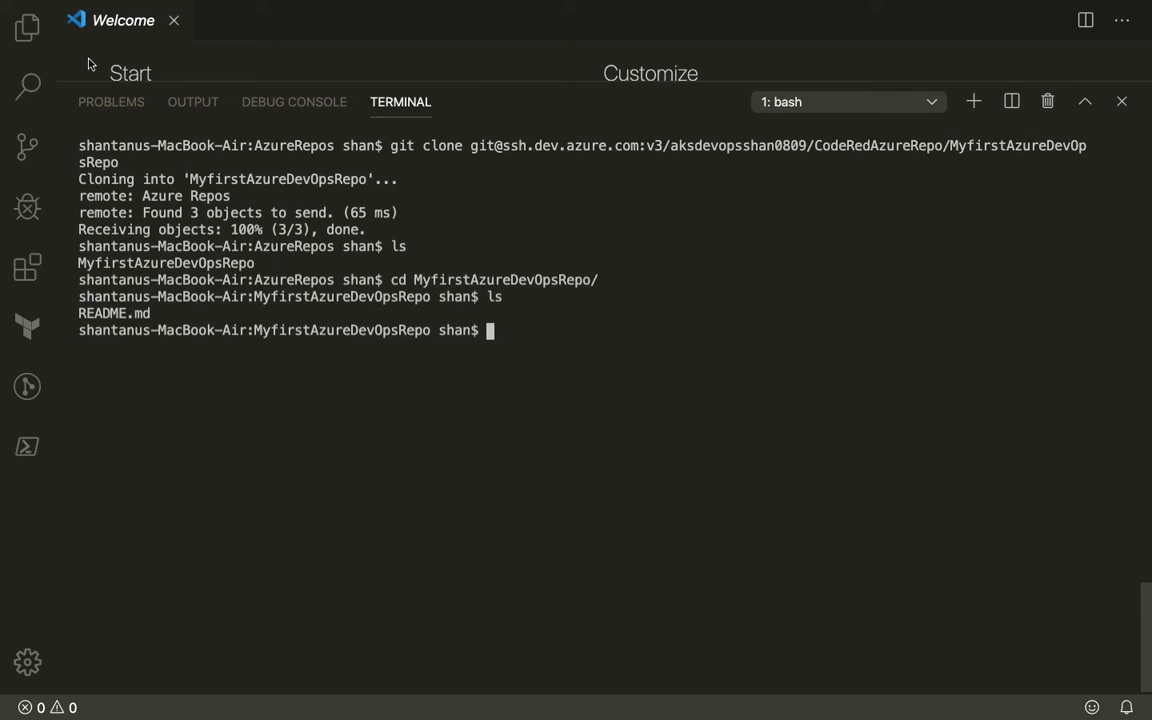
Step: List the local branches with git branch and compare them with the repository's branch selector in Azure DevOps in the browser
type("git branch")
key("Return")
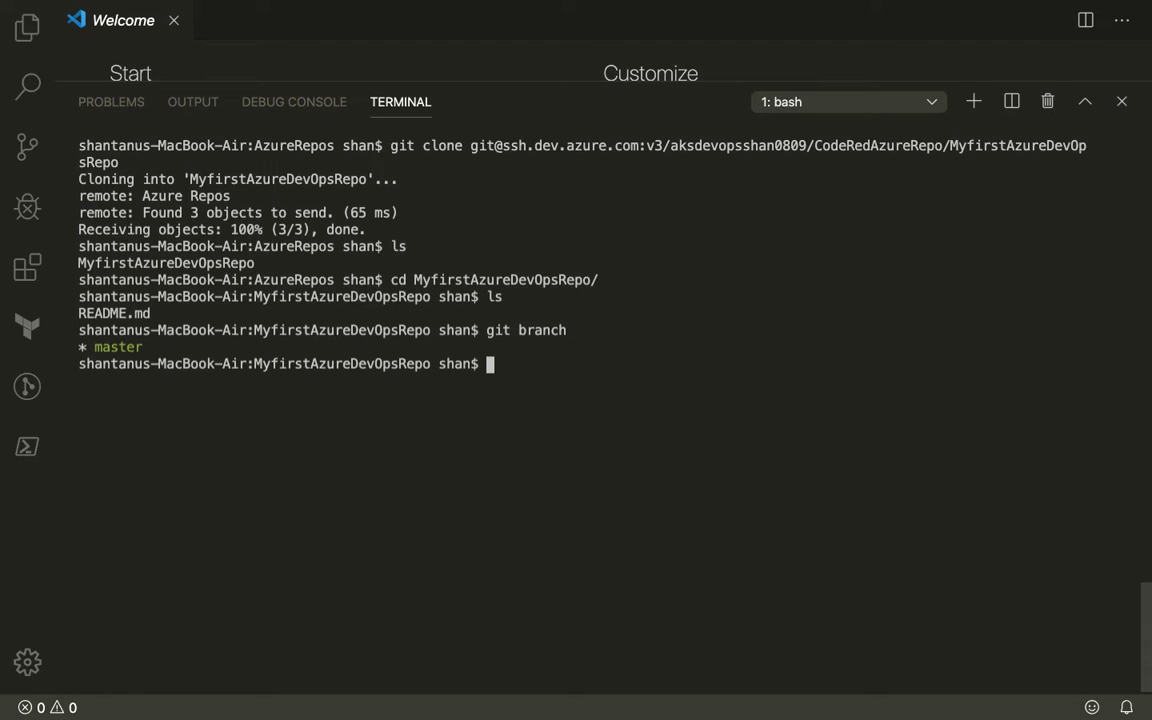
double_click(108, 347)
key("ctrl+Right")
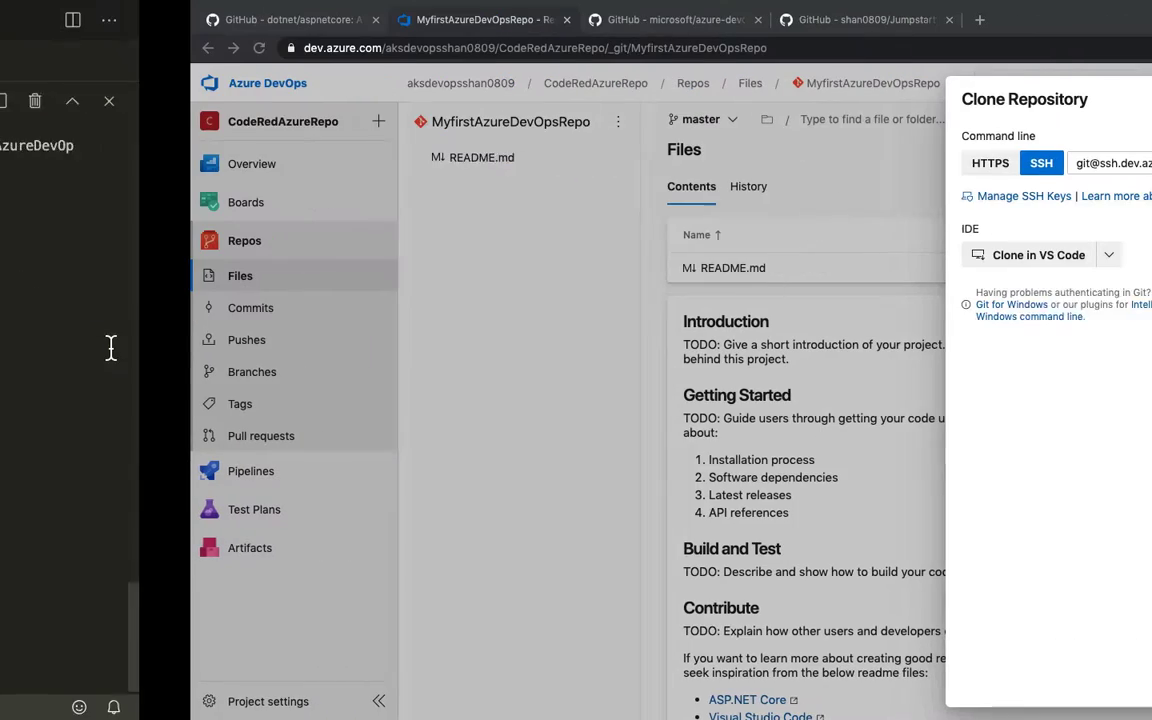
left_click(675, 207)
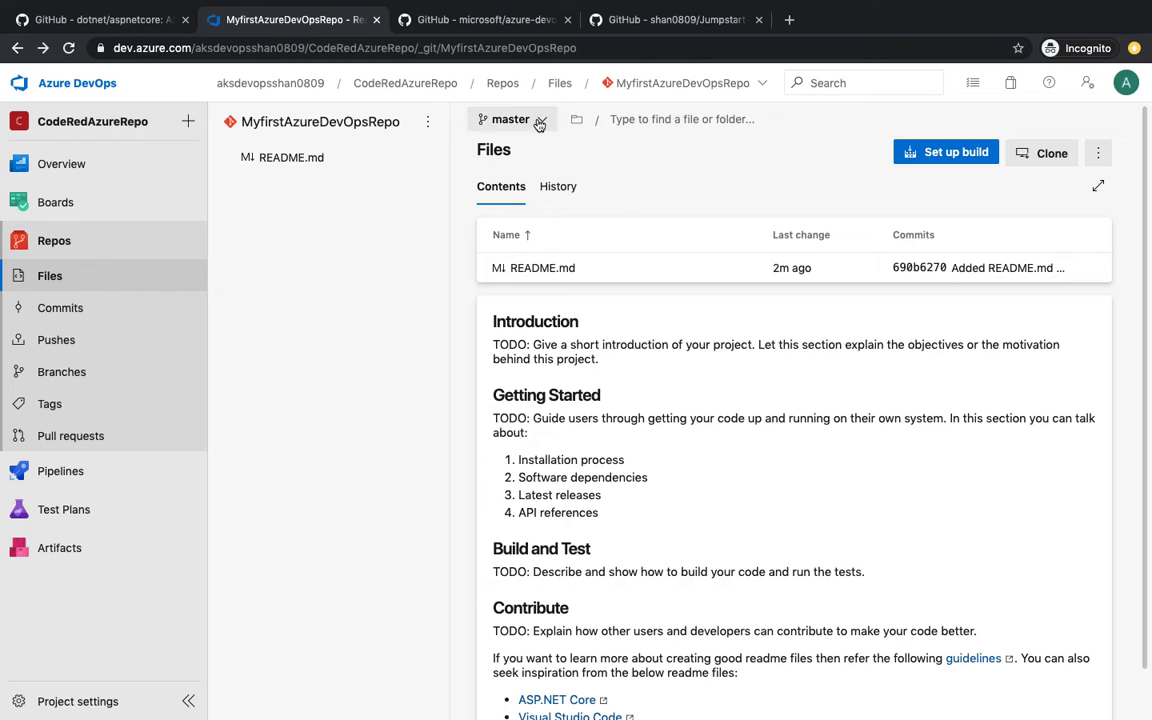
left_click(490, 119)
Step: Switch back to Visual Studio Code and list all local and remote branches with git branch -a
key("ctrl+Left")
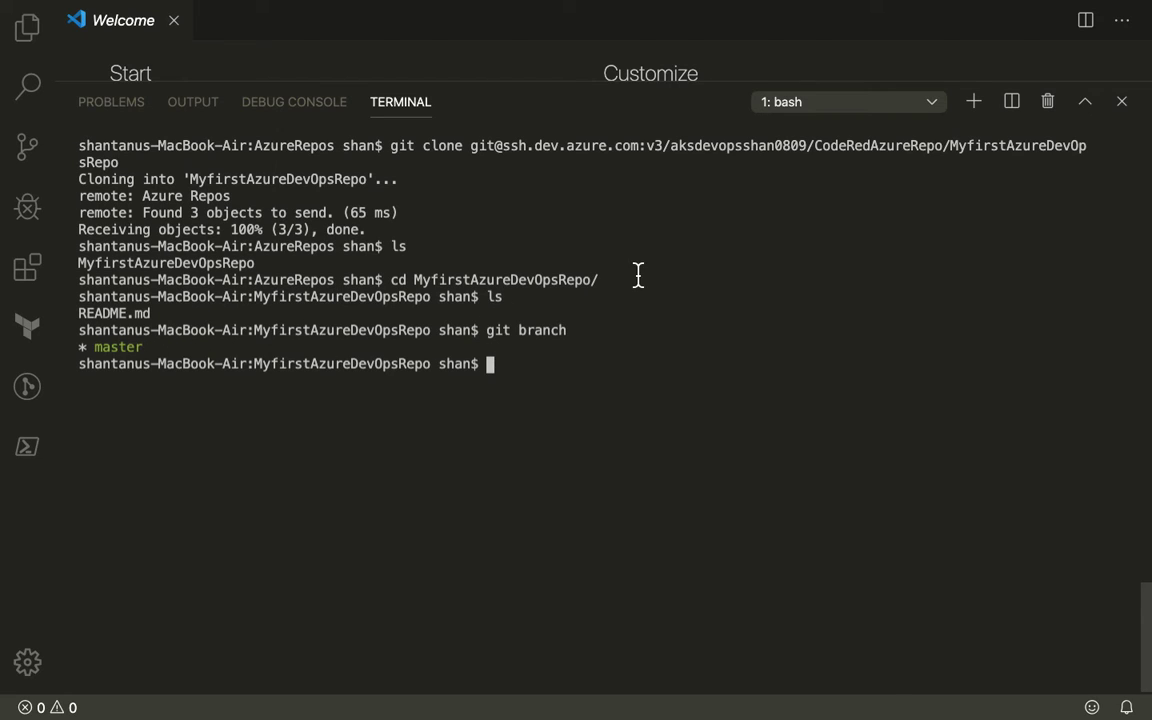
type("git branch -a")
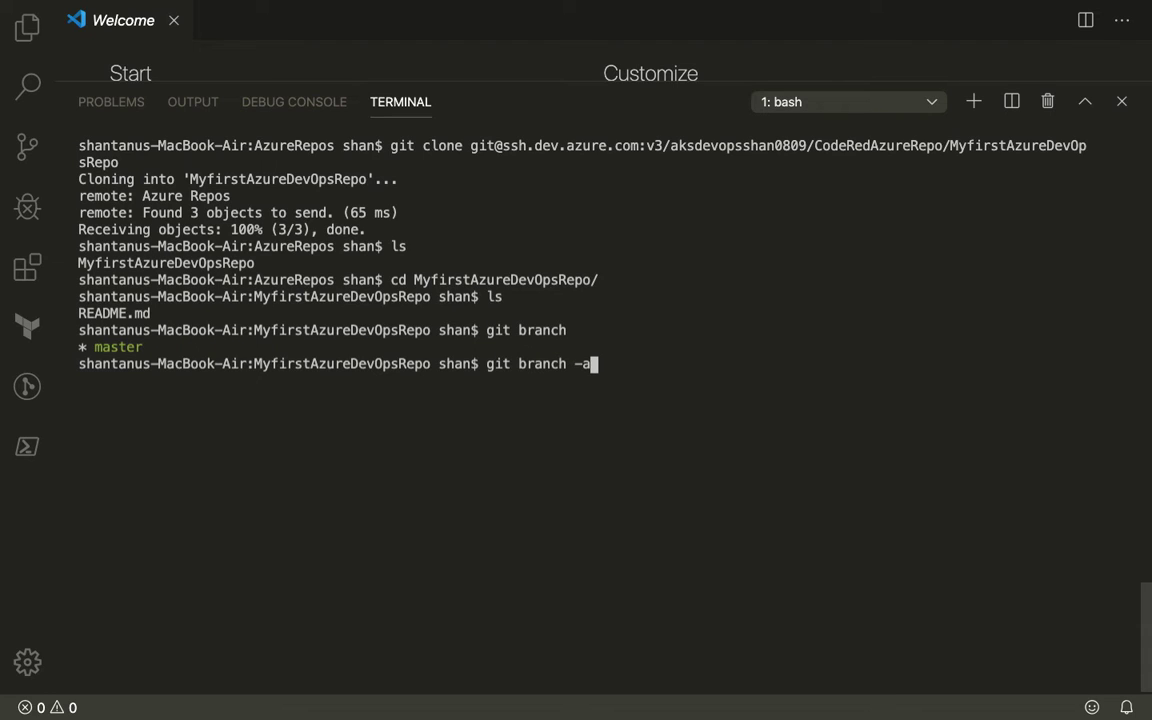
key("Return")
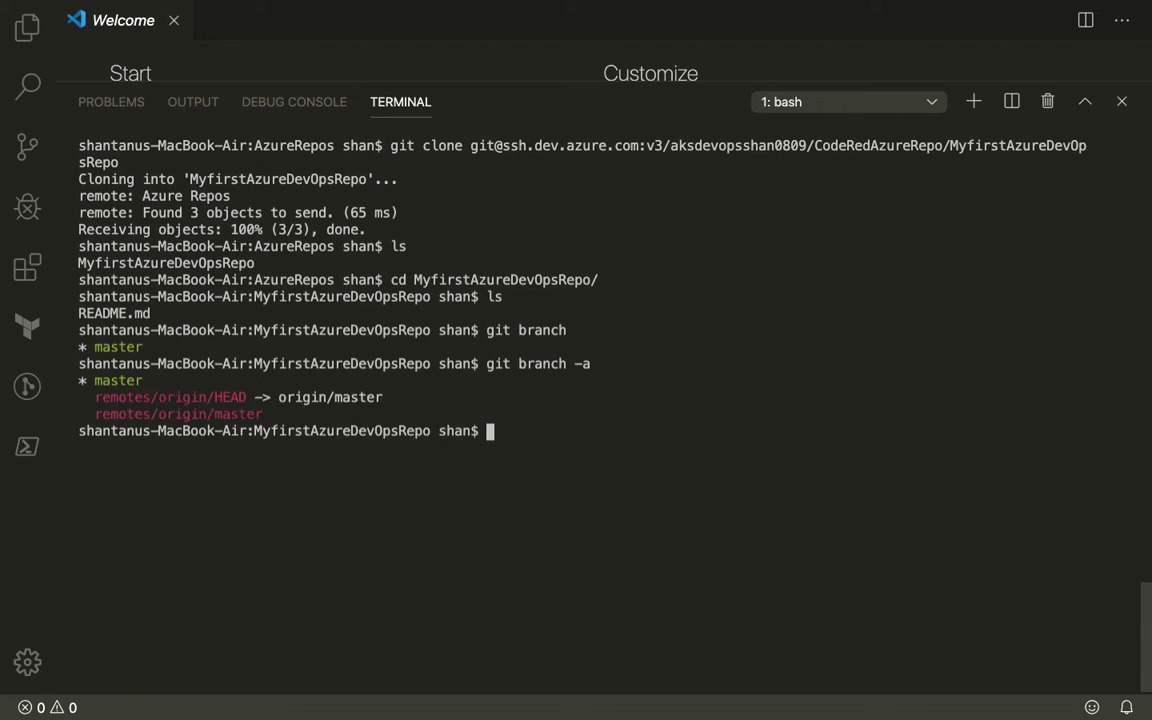
Step: Create a local branch named shannewbranch and list all branches again with git branch -a
type("git branch")
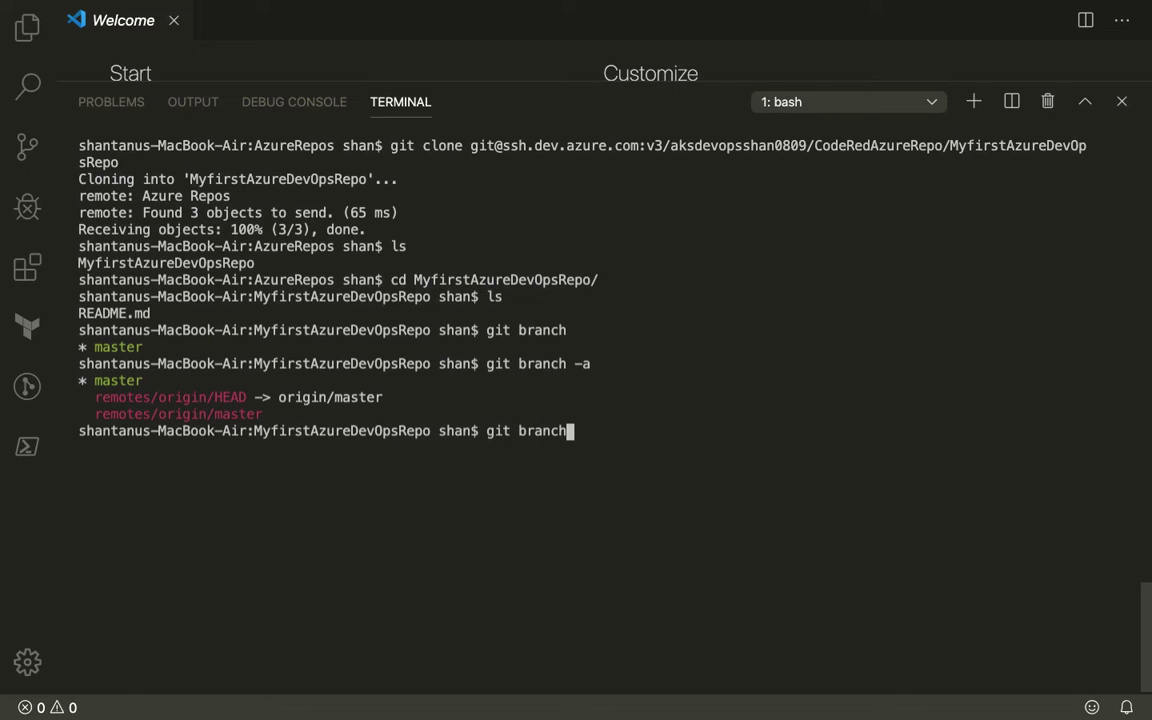
type(" shannewbranch")
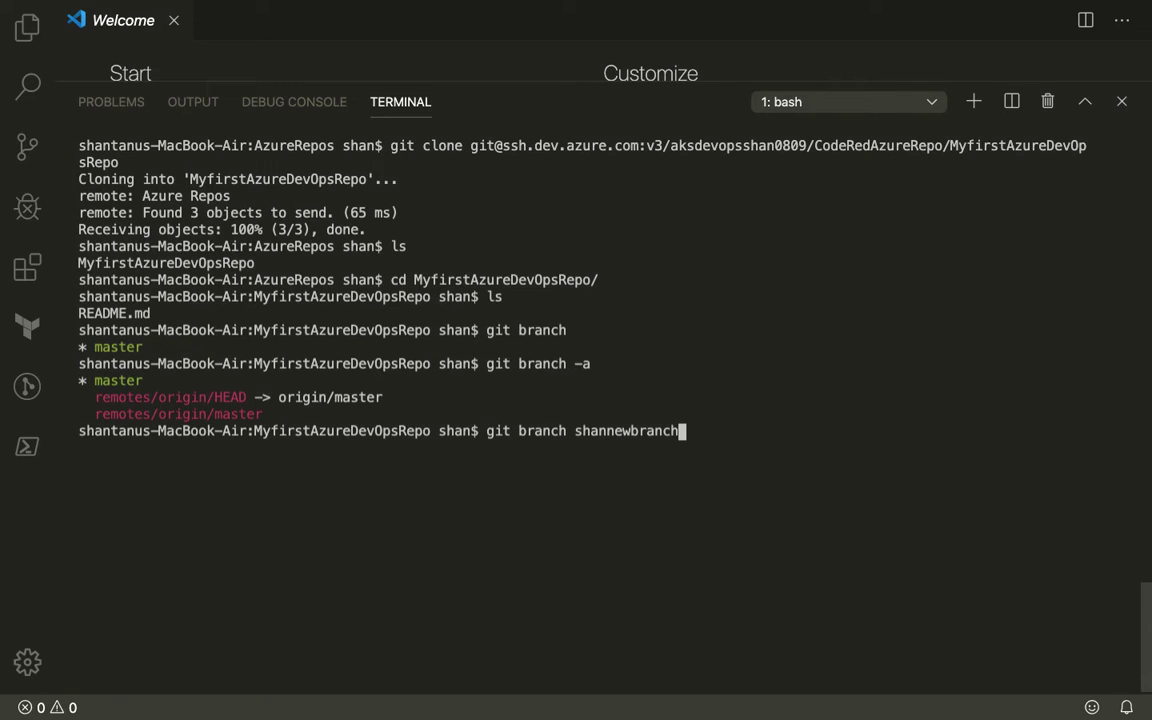
key("Return")
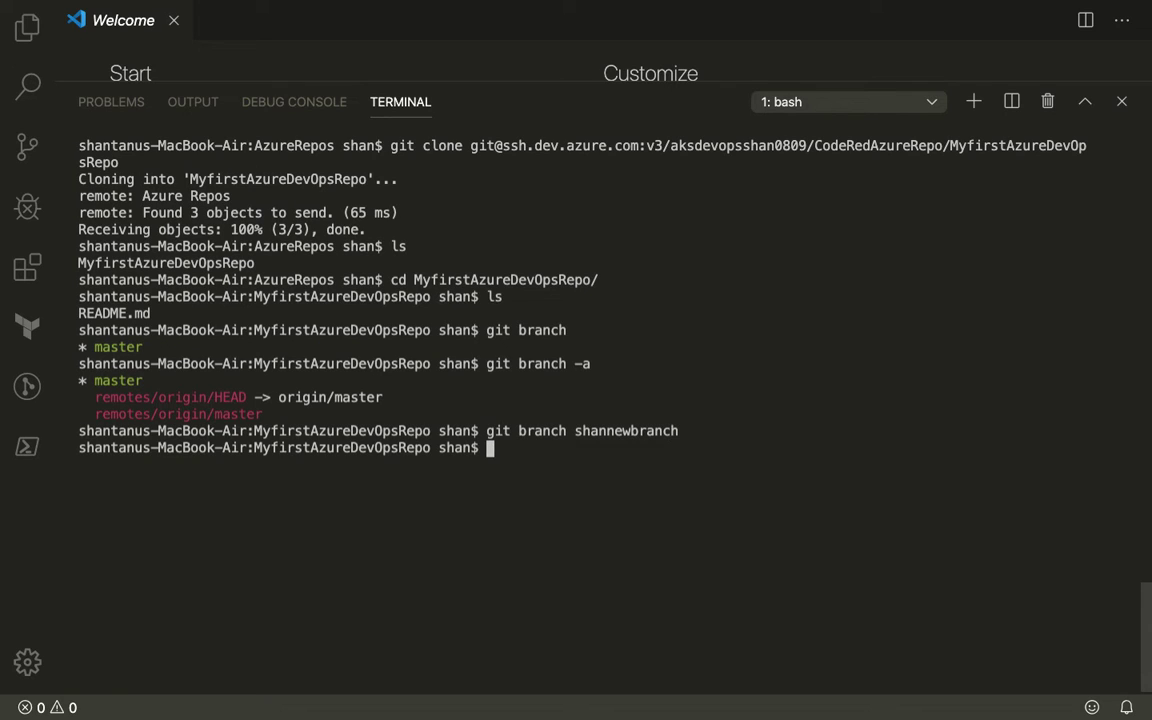
key("Up")
key("Up")
key("Return")
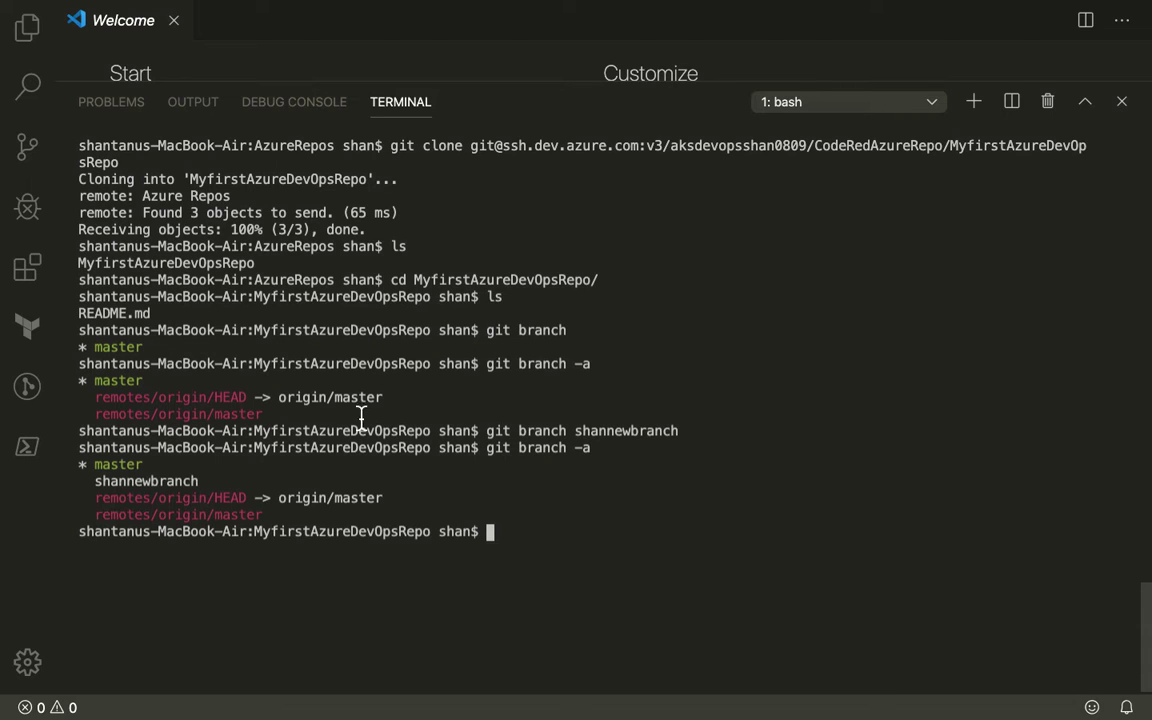
double_click(172, 480)
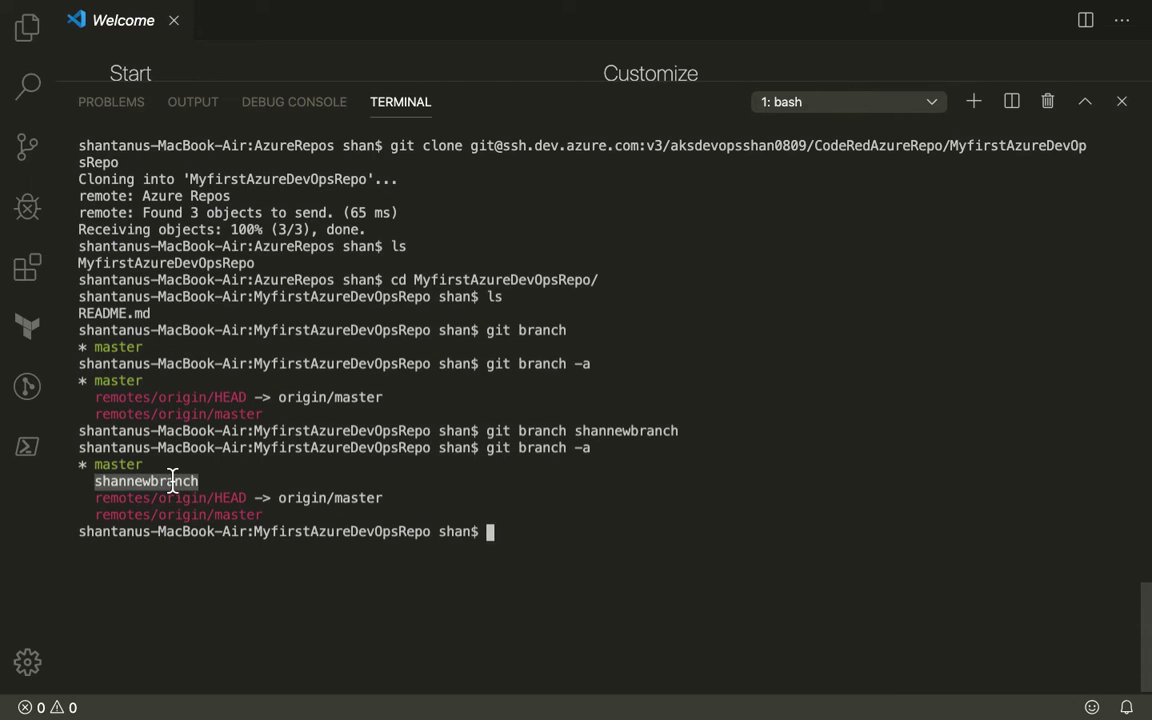
double_click(100, 464)
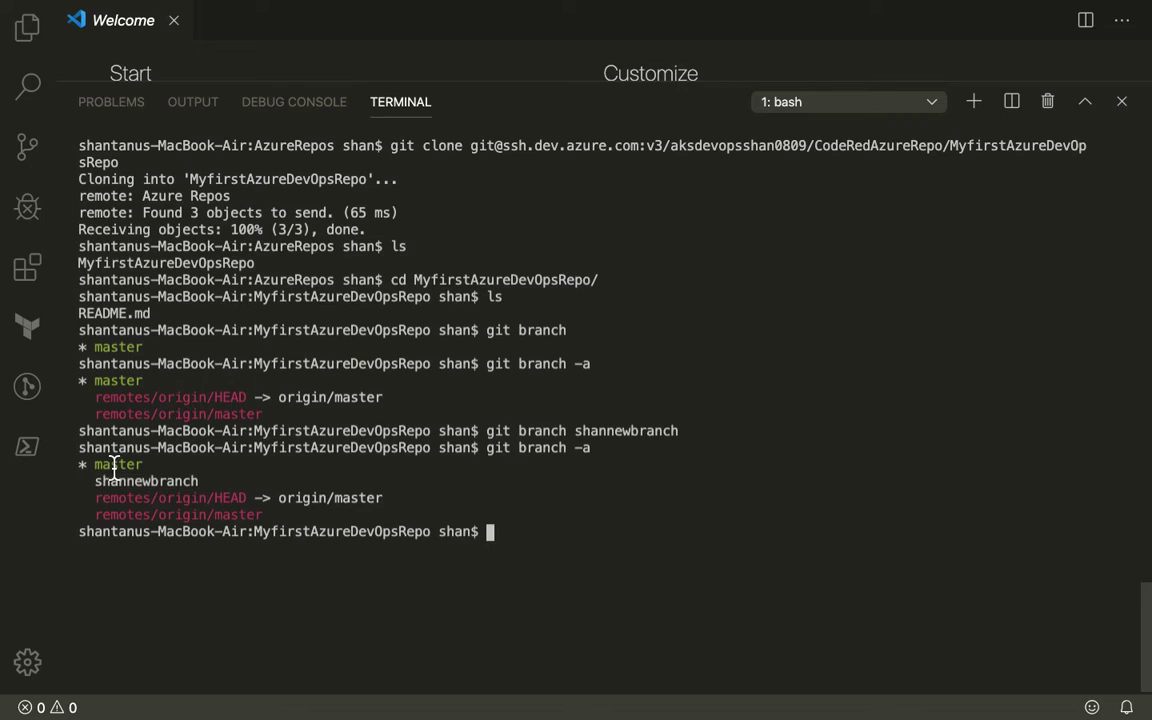
Step: Check out the shannewbranch branch with git checkout, reusing the branch name from the terminal listing
type("git checkout")
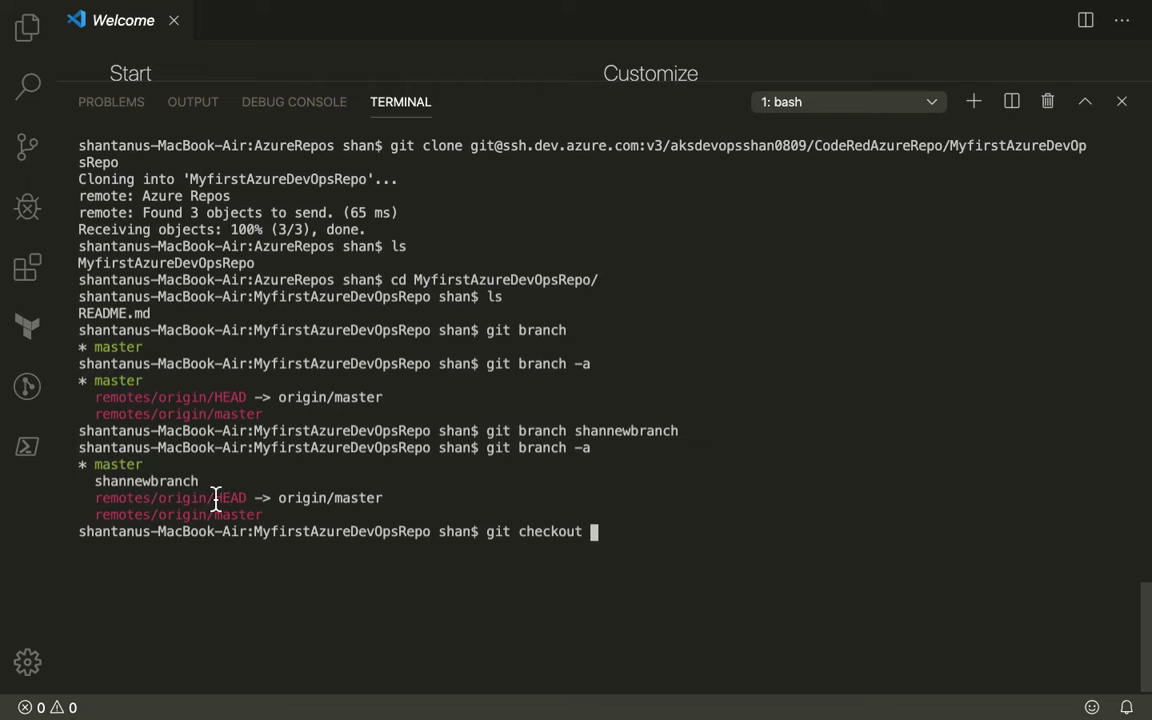
double_click(169, 481)
key("super+c")
key("super+v")
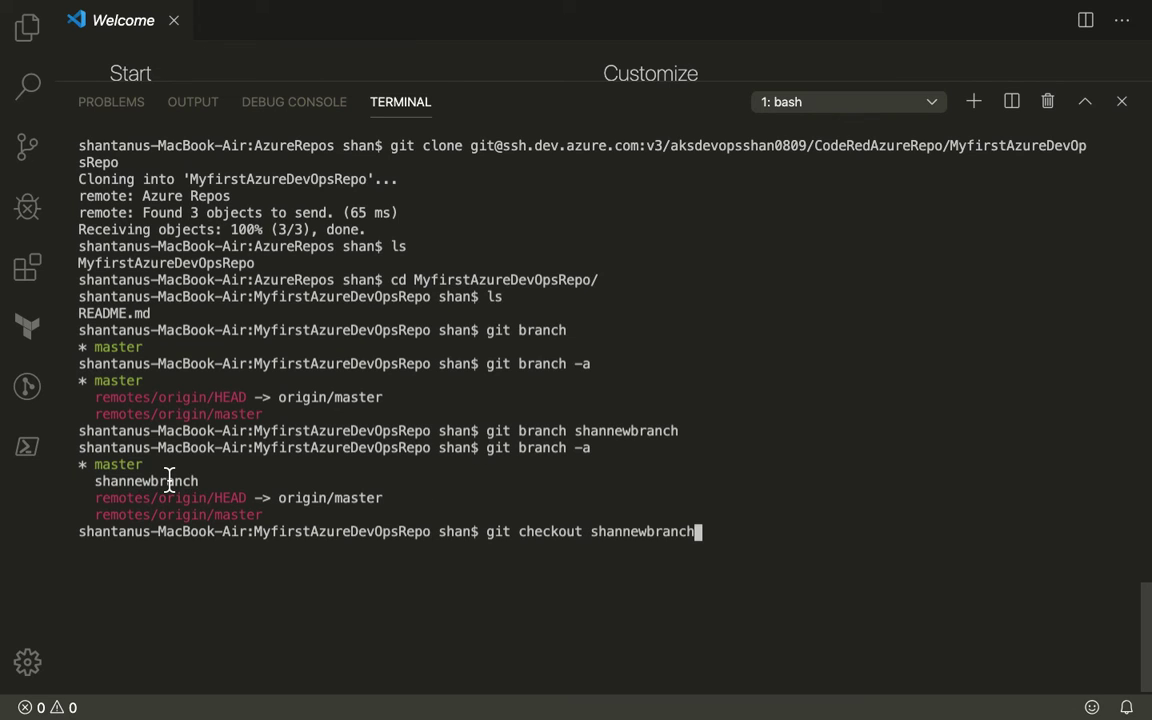
key("Return")
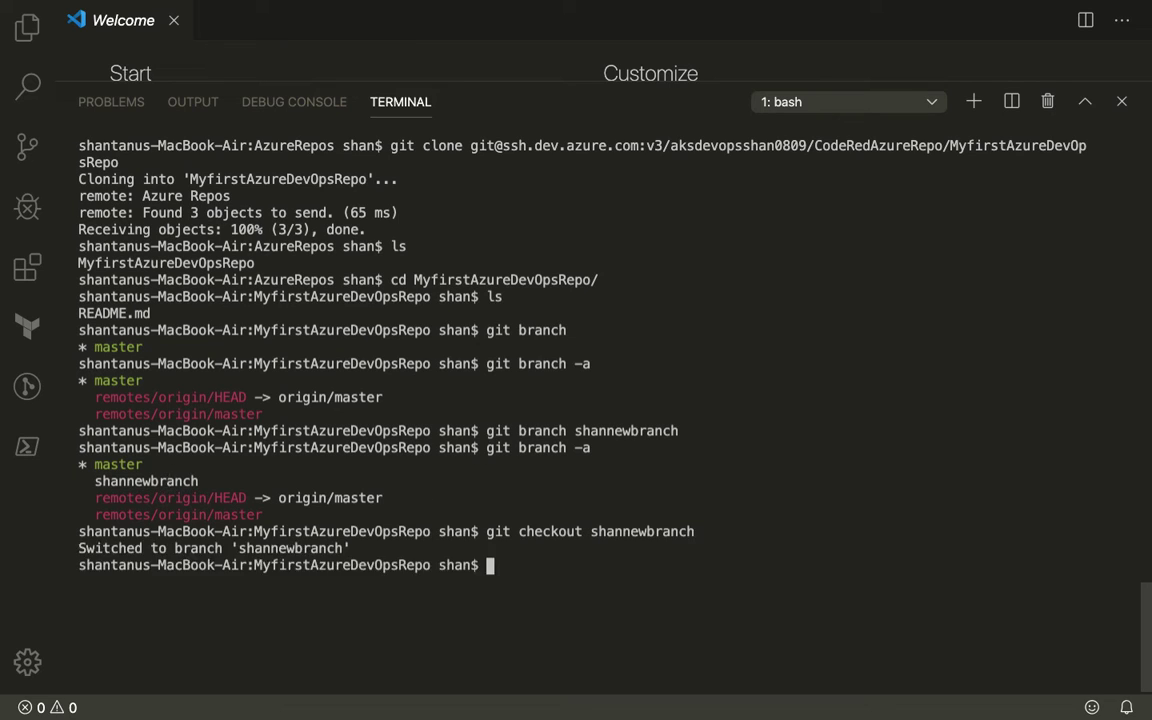
double_click(270, 548)
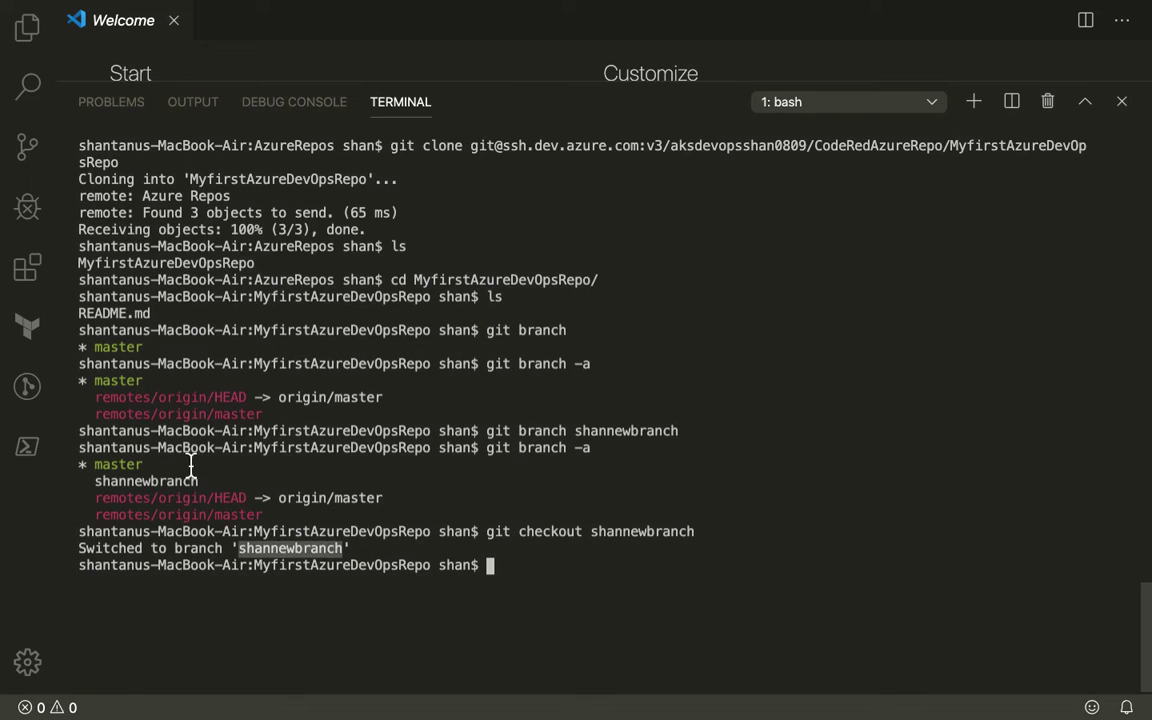
double_click(118, 465)
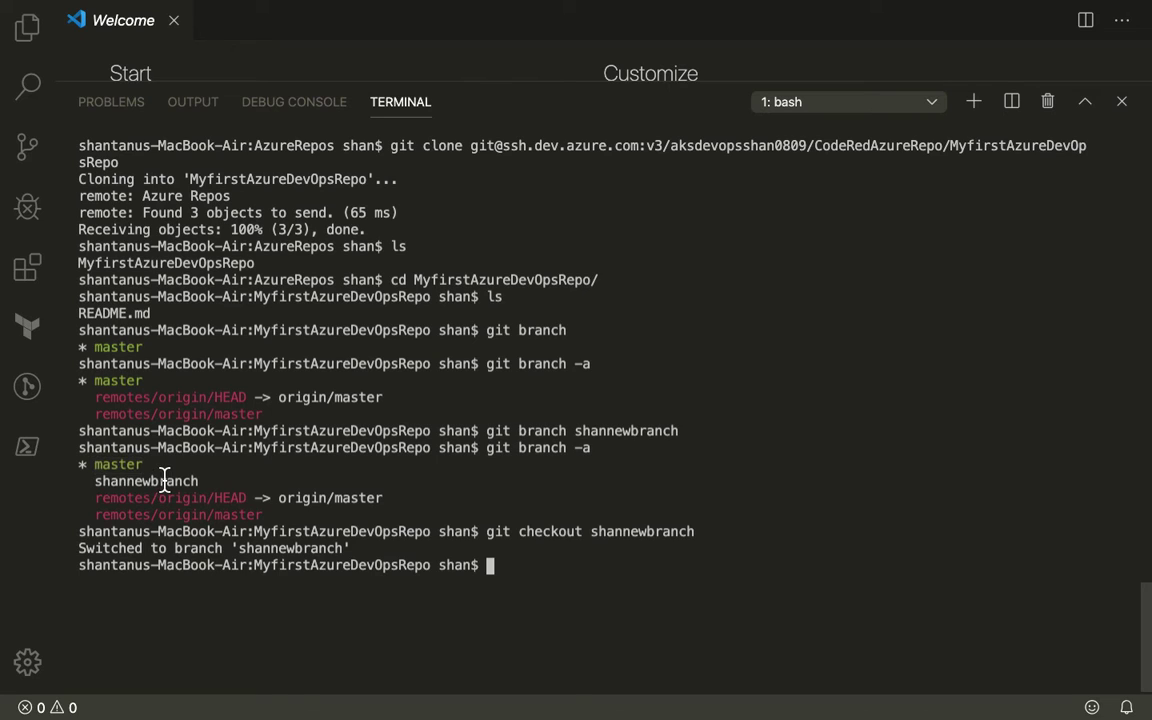
double_click(155, 481)
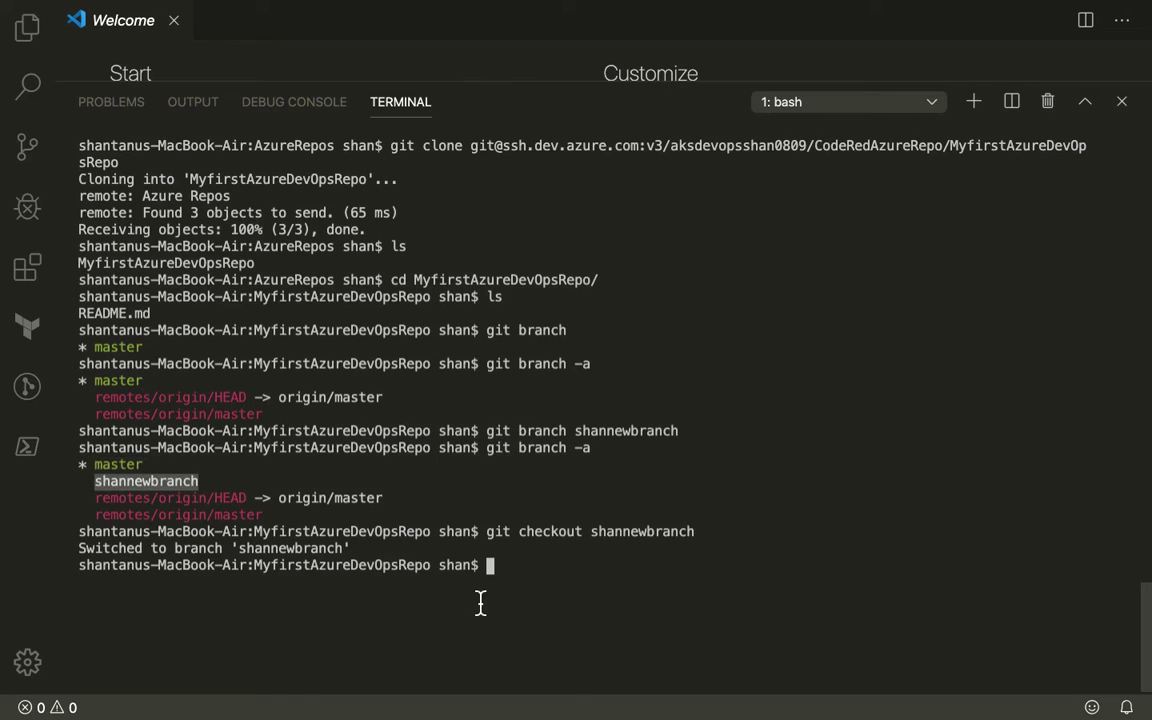
double_click(120, 464)
Step: Clear the terminal and open the MyfirstAzureDevOpsRepo folder, inside AzureRepos on the Desktop, in the Explorer
type("clear")
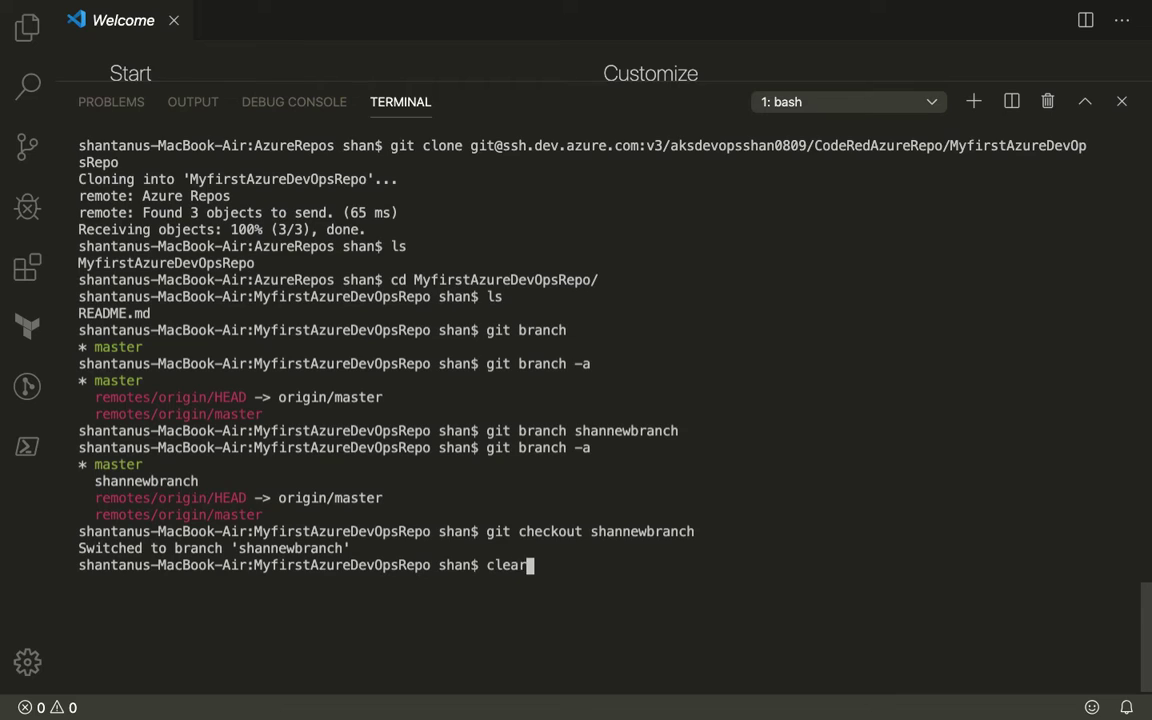
key("Return")
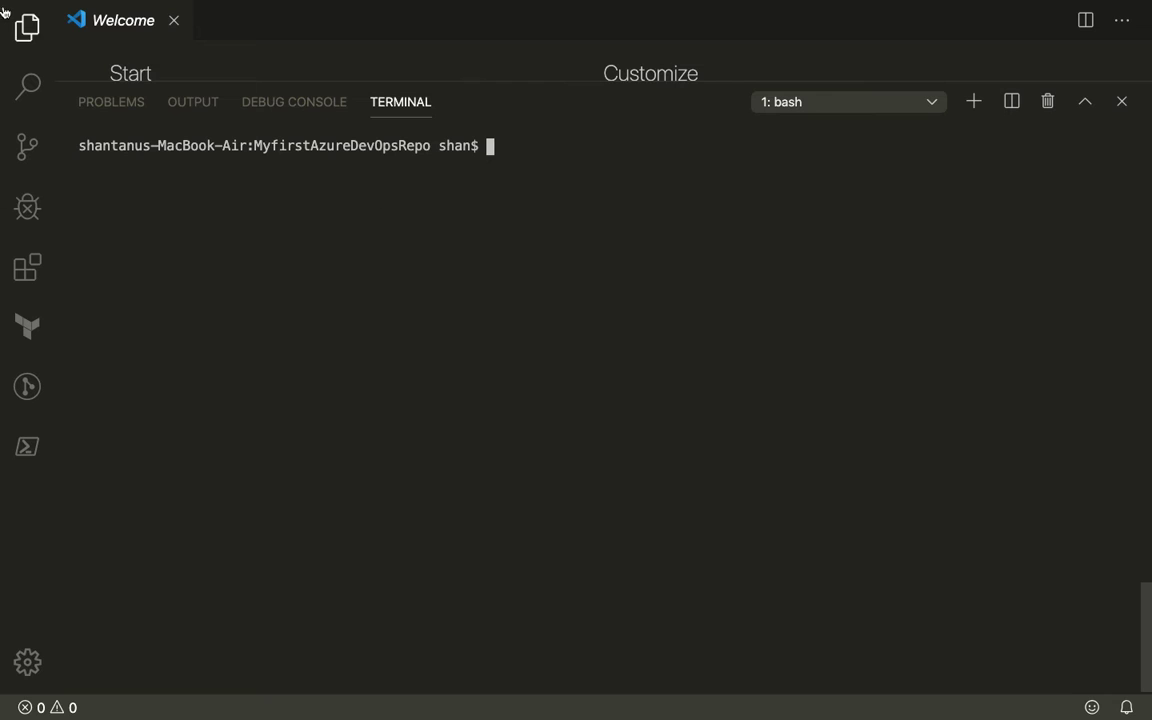
left_click(25, 30)
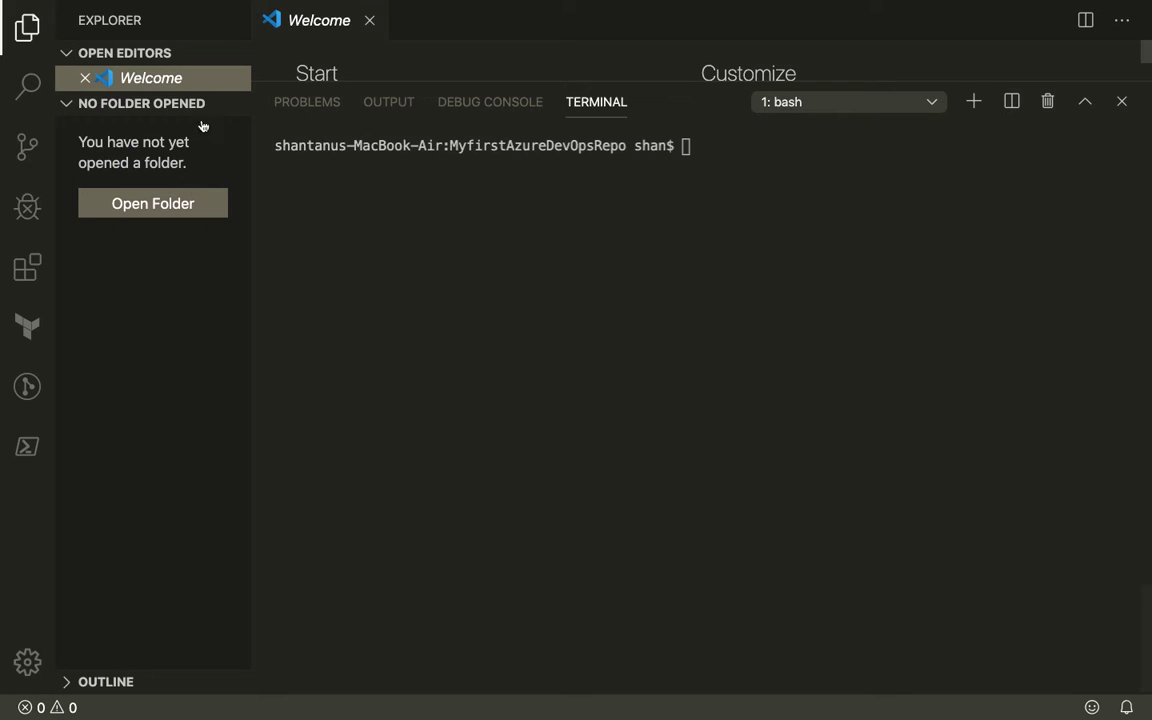
left_click(158, 209)
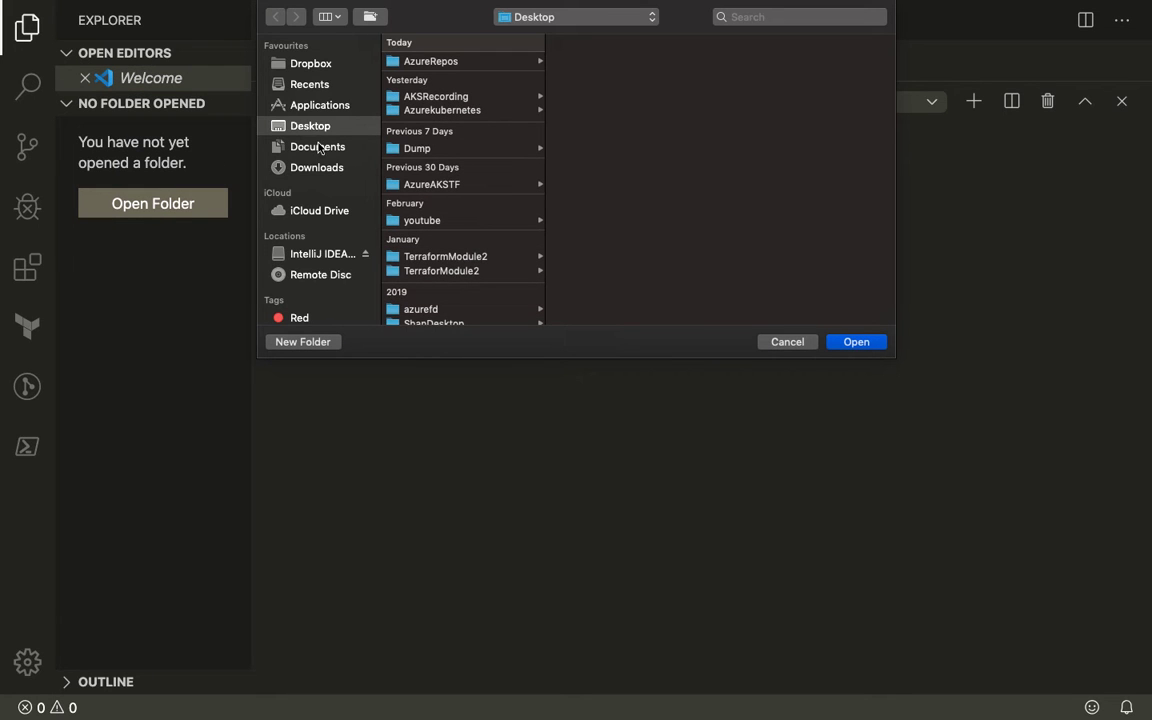
left_click(445, 62)
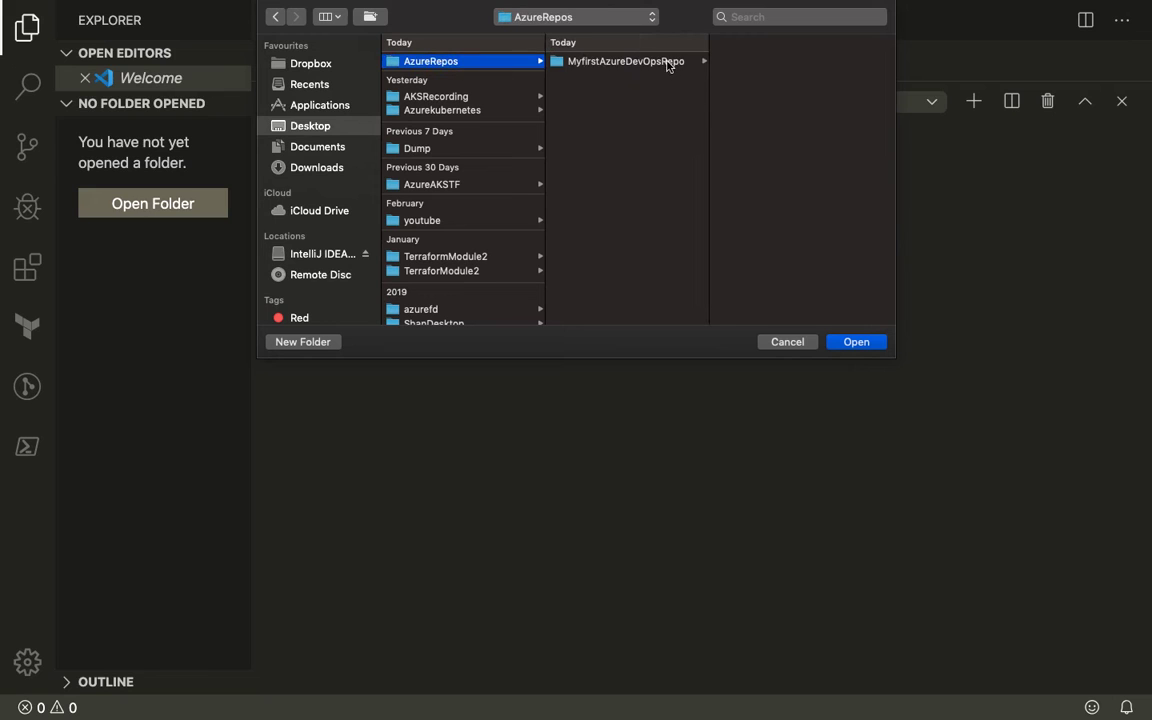
left_click(668, 64)
left_click(856, 341)
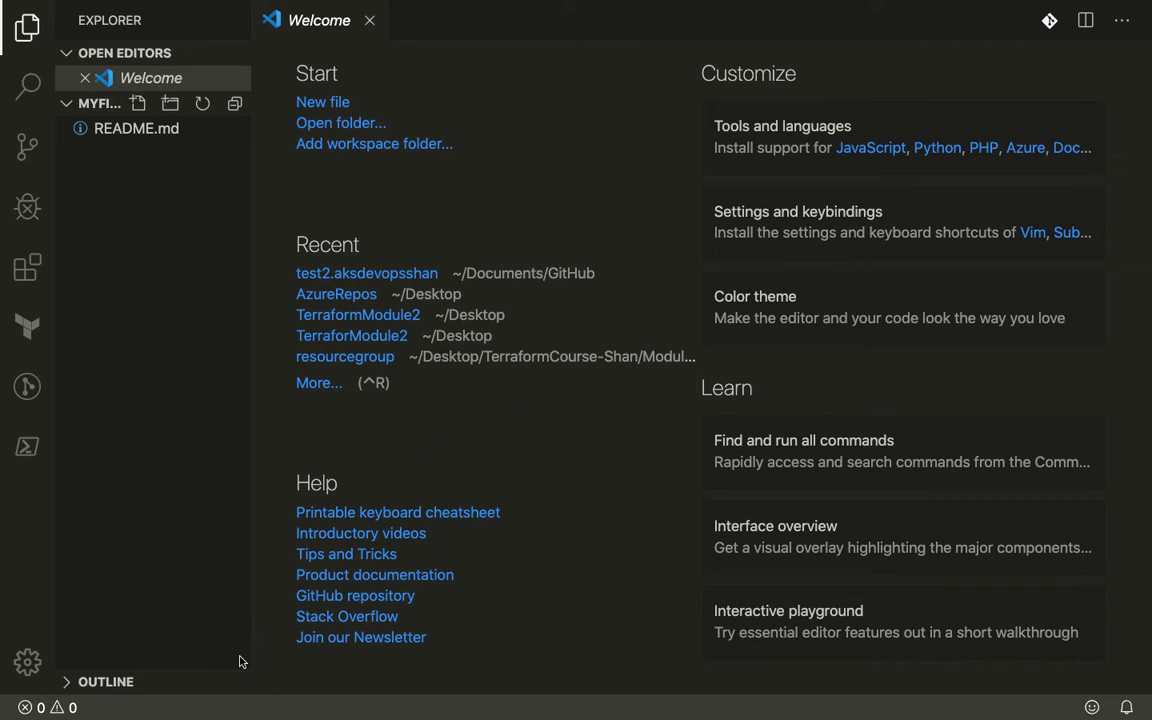
Step: Show the integrated terminal again and open README.md in the editor, dismissing the Azure DevOps connection notification
key("ctrl+grave")
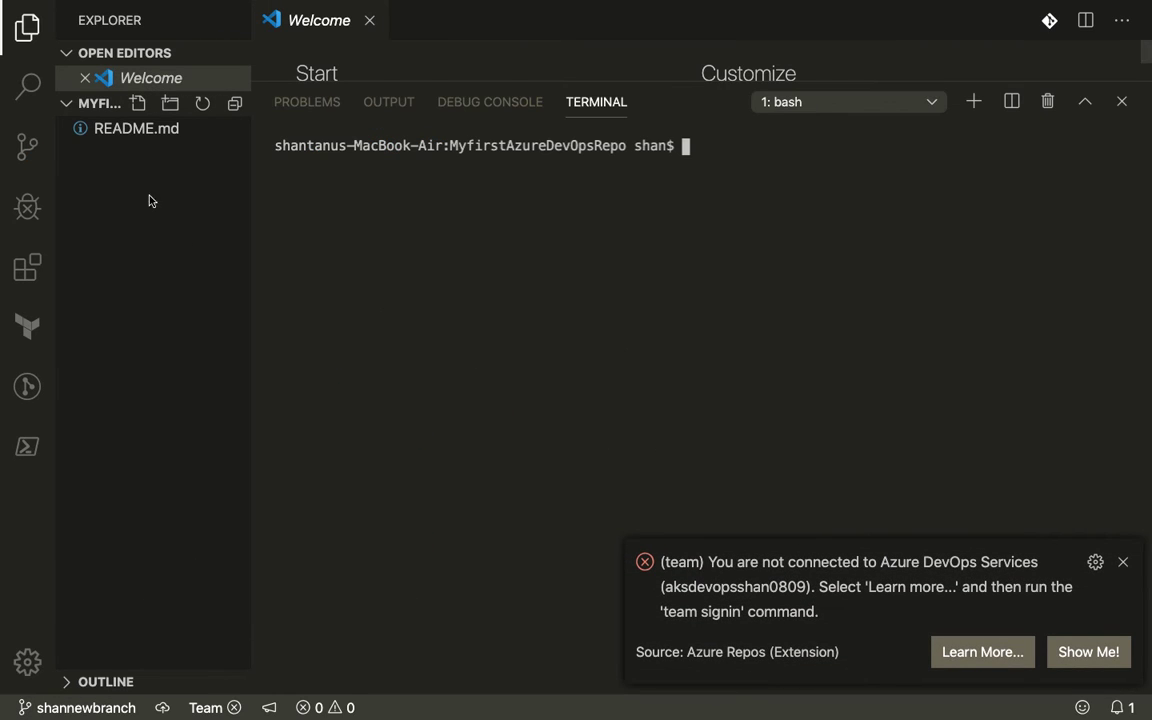
left_click(1123, 562)
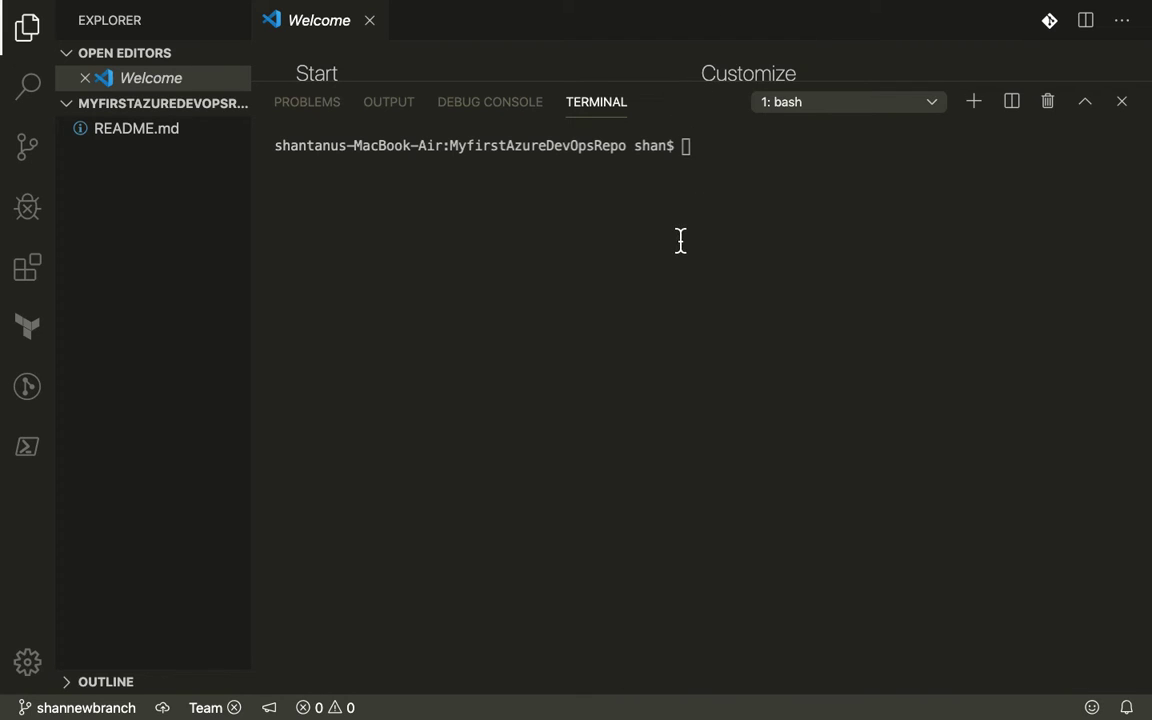
left_click(125, 130)
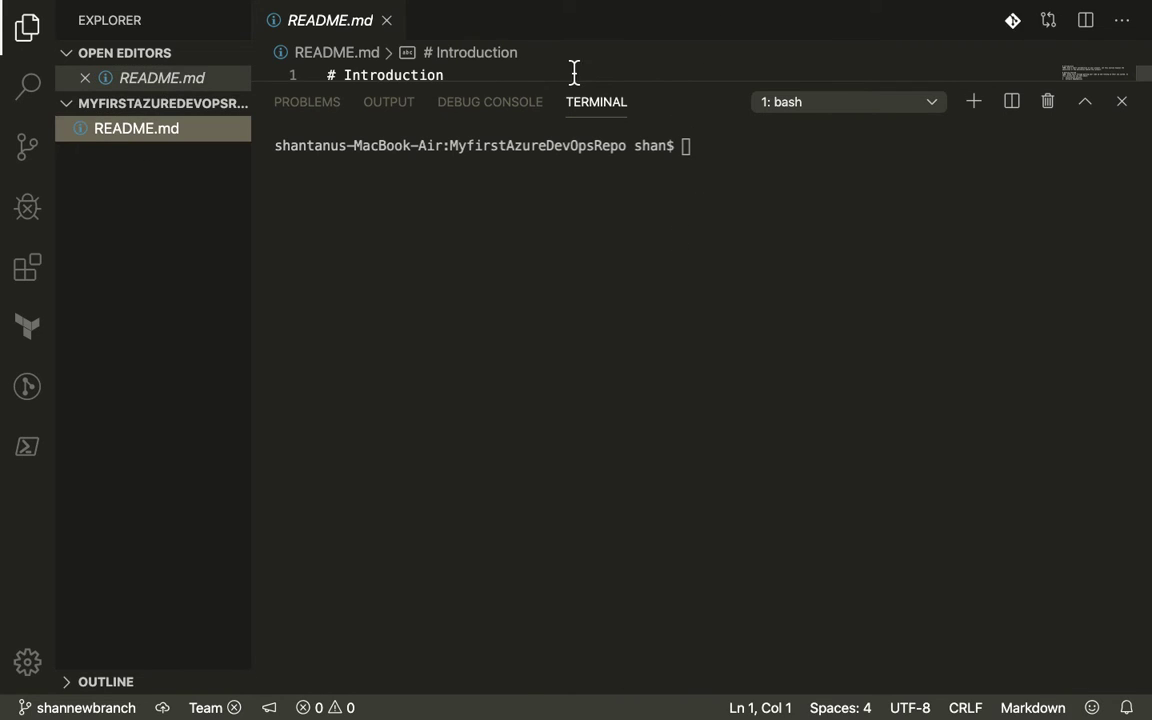
Step: Shrink the terminal area to reveal more of README.md, and list the local branches with git branch
left_click_drag(568, 91, 578, 362)
scroll(638, 230, "down", 5)
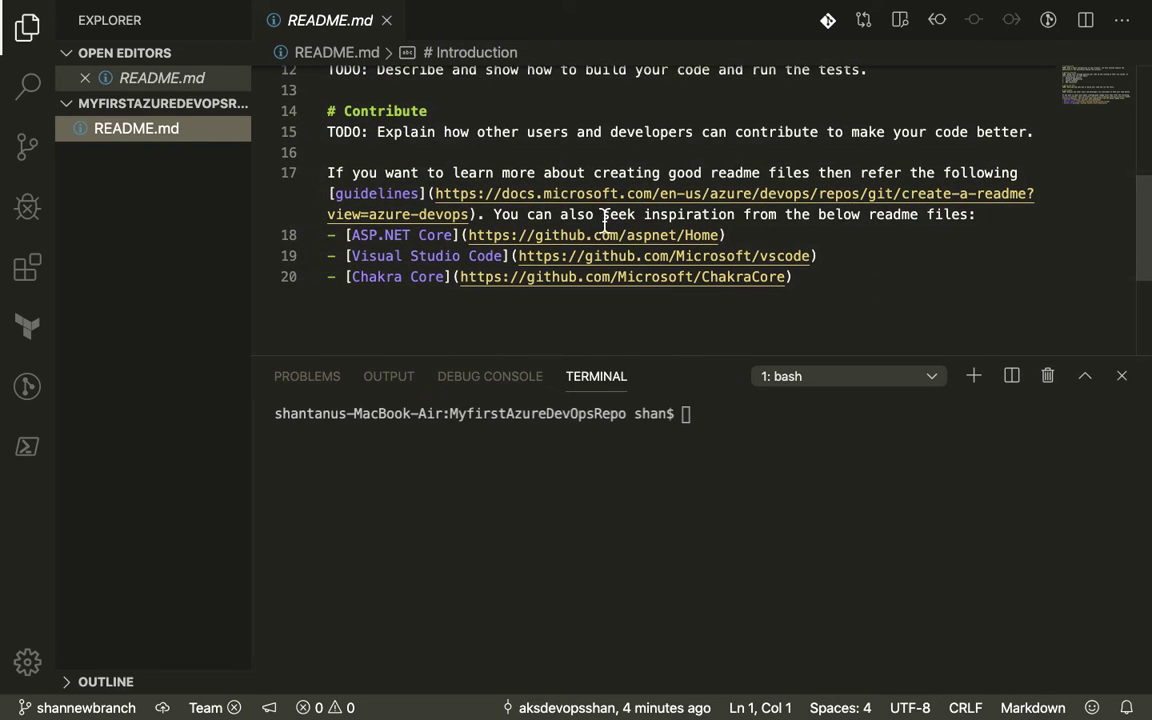
left_click(824, 278)
left_click(718, 446)
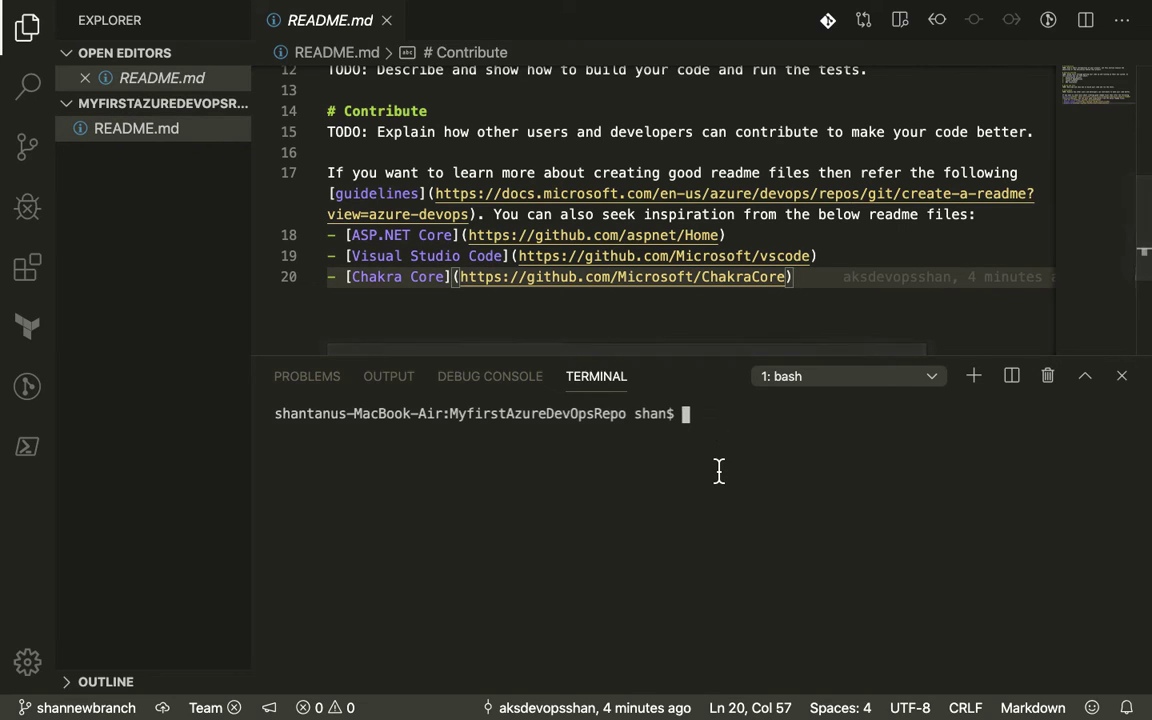
type("git branch")
key("Return")
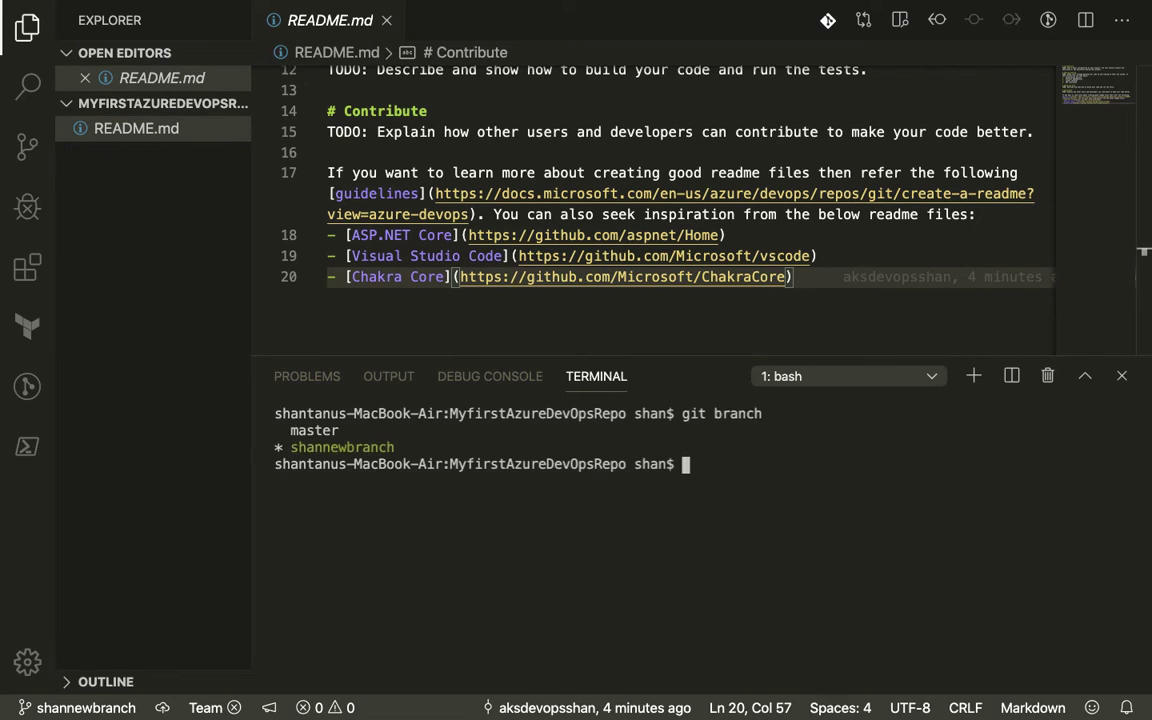
double_click(358, 450)
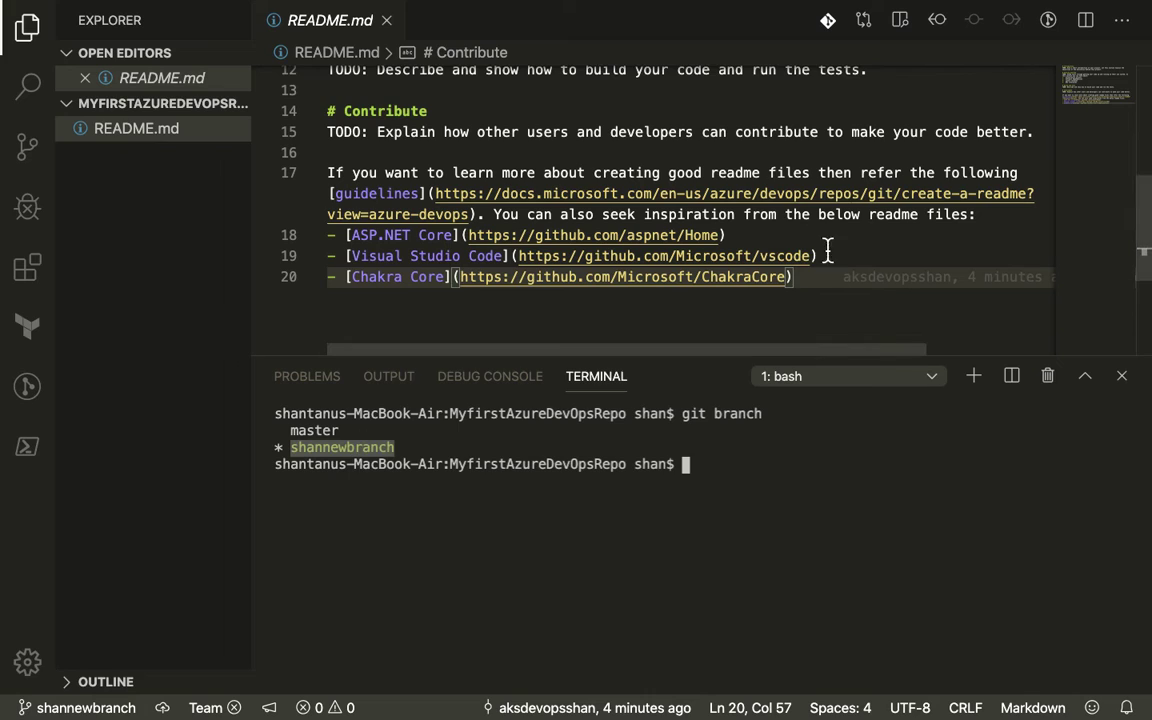
left_click(813, 285)
key("Return")
type("-")
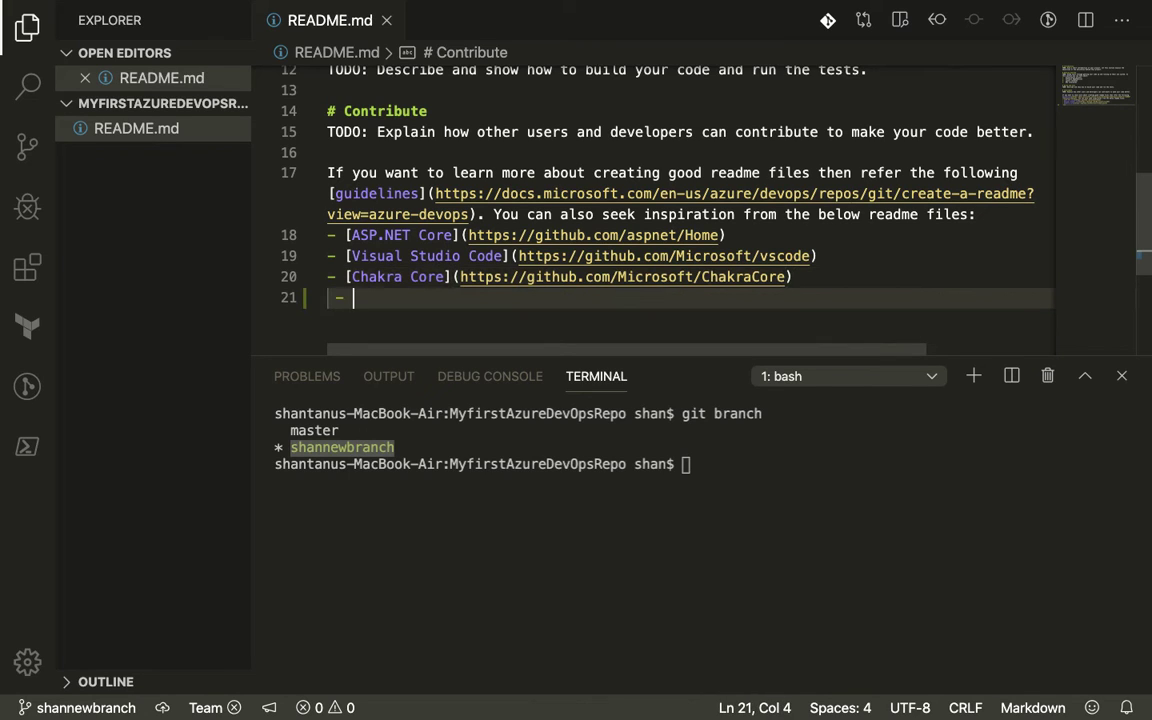
key("BackSpace")
key("BackSpace")
key("BackSpace")
type("-")
key("BackSpace")
key("BackSpace")
key("BackSpace")
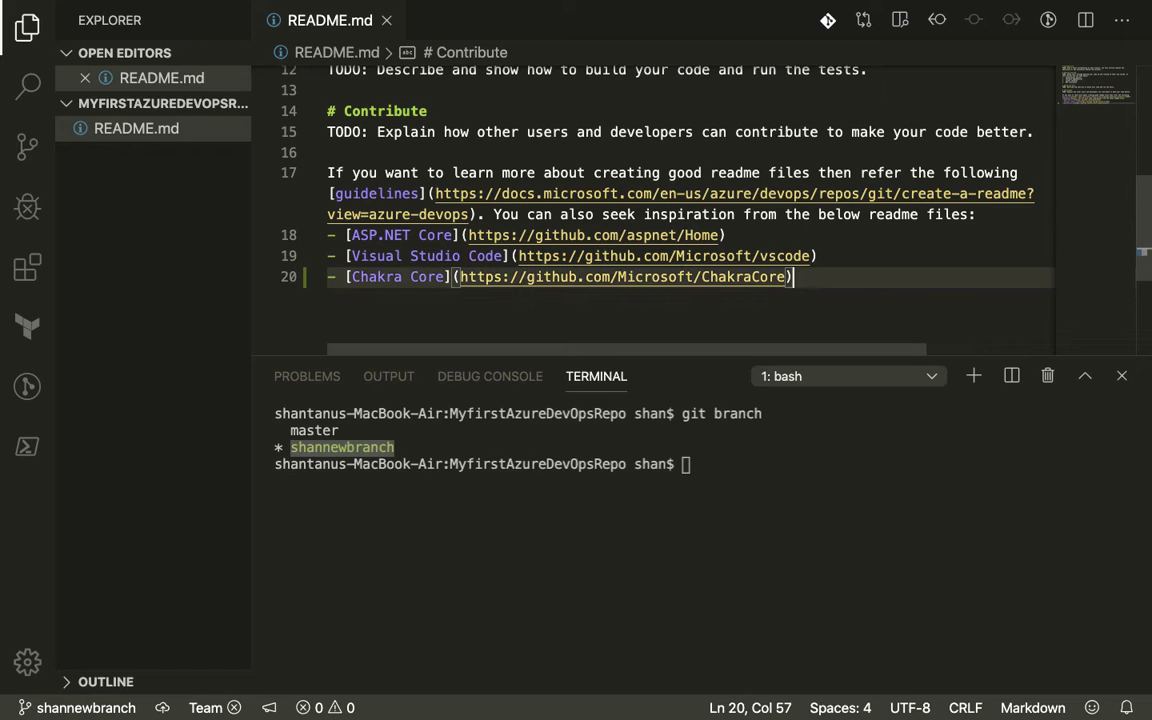
Step: Copy the "# Build and Test" heading in README.md and paste it on a new line between that section and Contribute
scroll(380, 100, "up", 4)
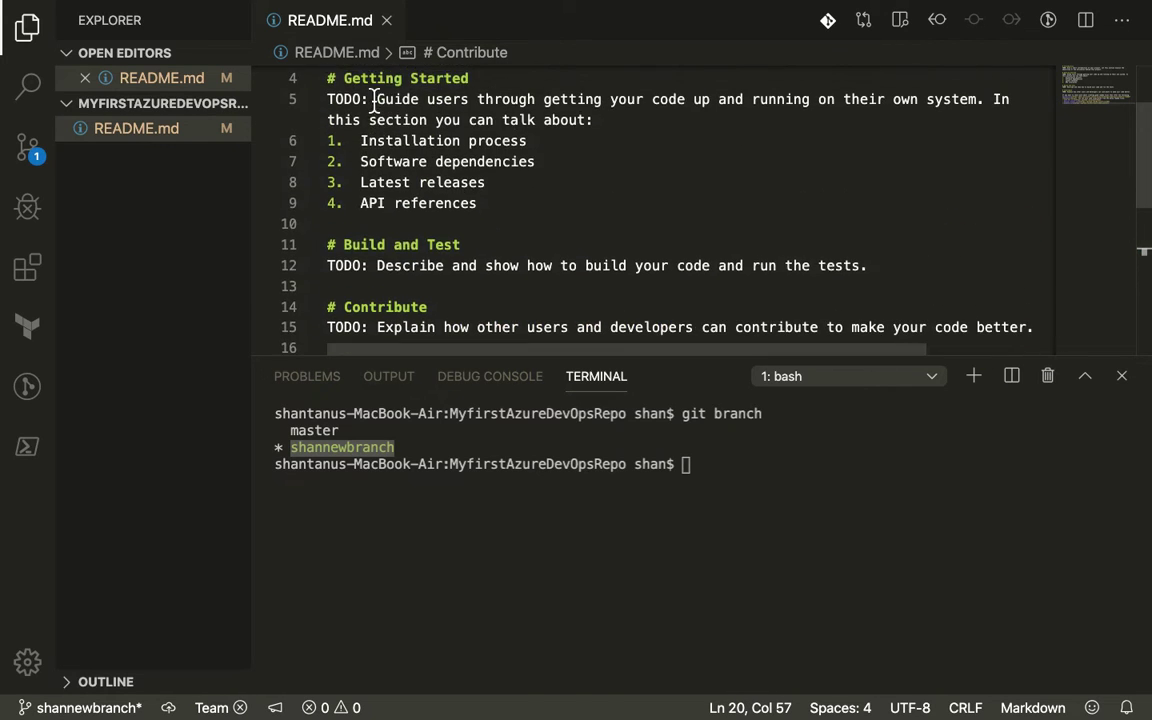
left_click(329, 247)
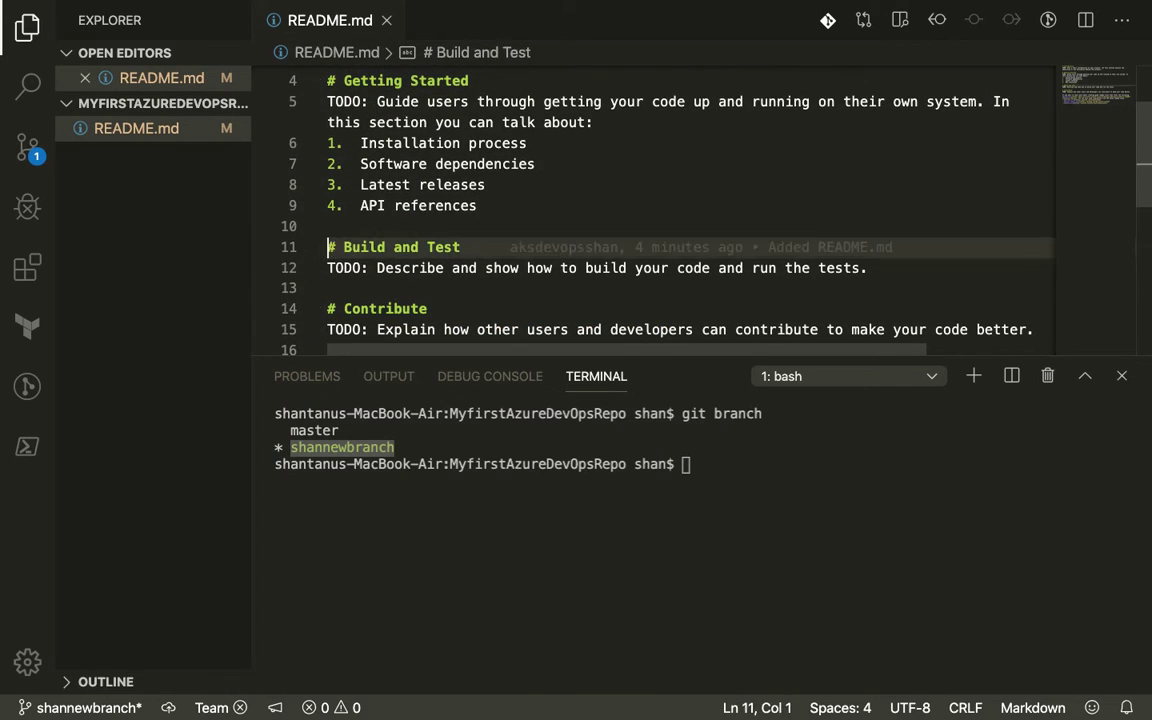
left_click(328, 268, "shift")
key("super+c")
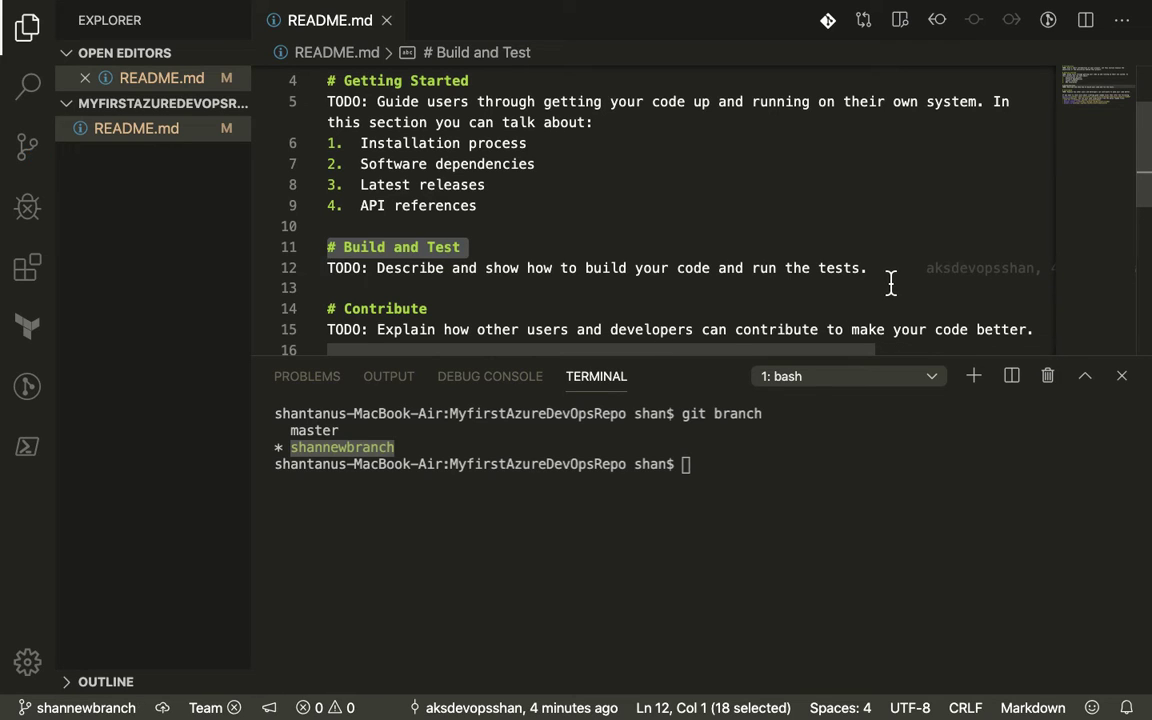
left_click(890, 286)
key("Return")
key("Return")
key("Up")
key("super+v")
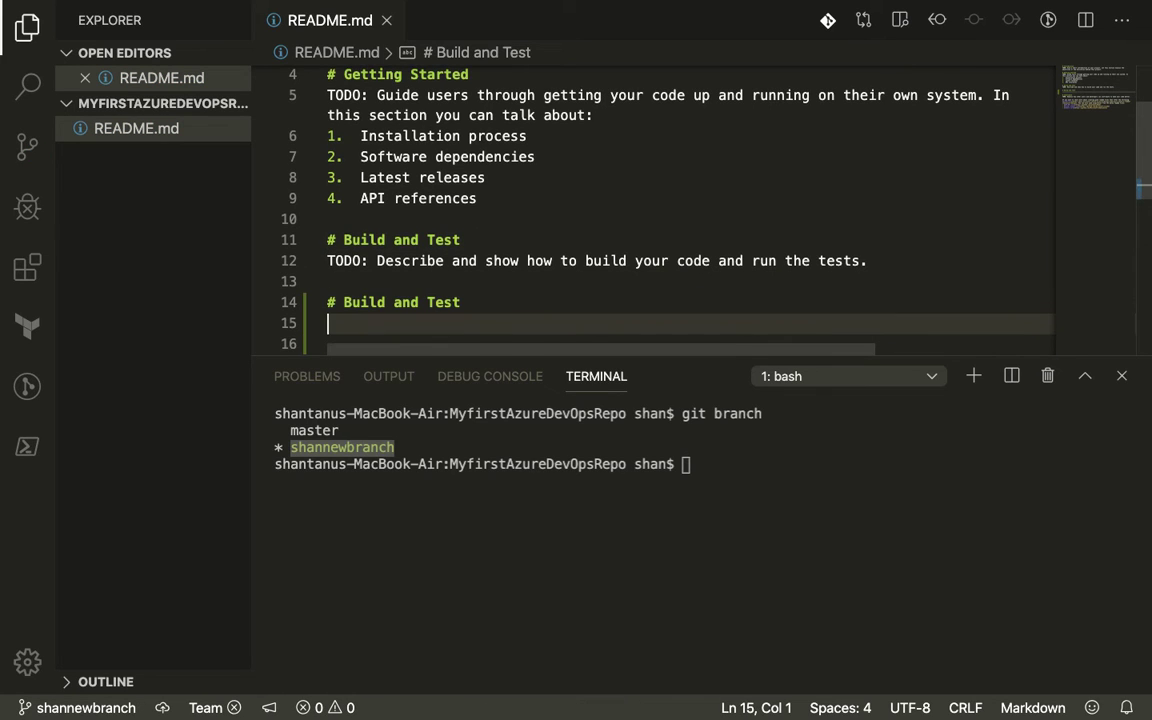
Step: Replace the text of the duplicated "# Build and Test" heading with "# Integration Testing"
key("shift+Left")
key("shift+Left")
key("shift+Left")
key("shift+Left")
key("shift+Left")
key("shift+Left")
key("shift+Left")
key("shift+Left")
key("shift+Left")
key("shift+Left")
key("shift+Left")
key("shift+Left")
key("shift+Left")
key("shift+Left")
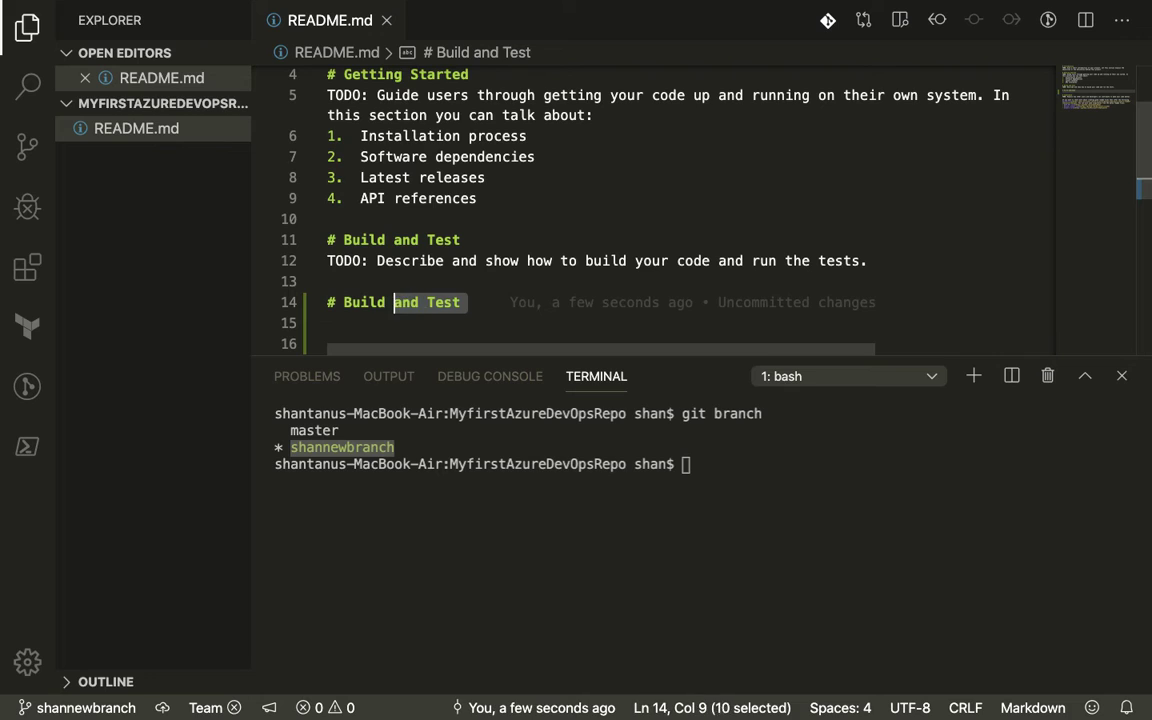
key("shift+Left")
key("shift+Left")
type("# Int")
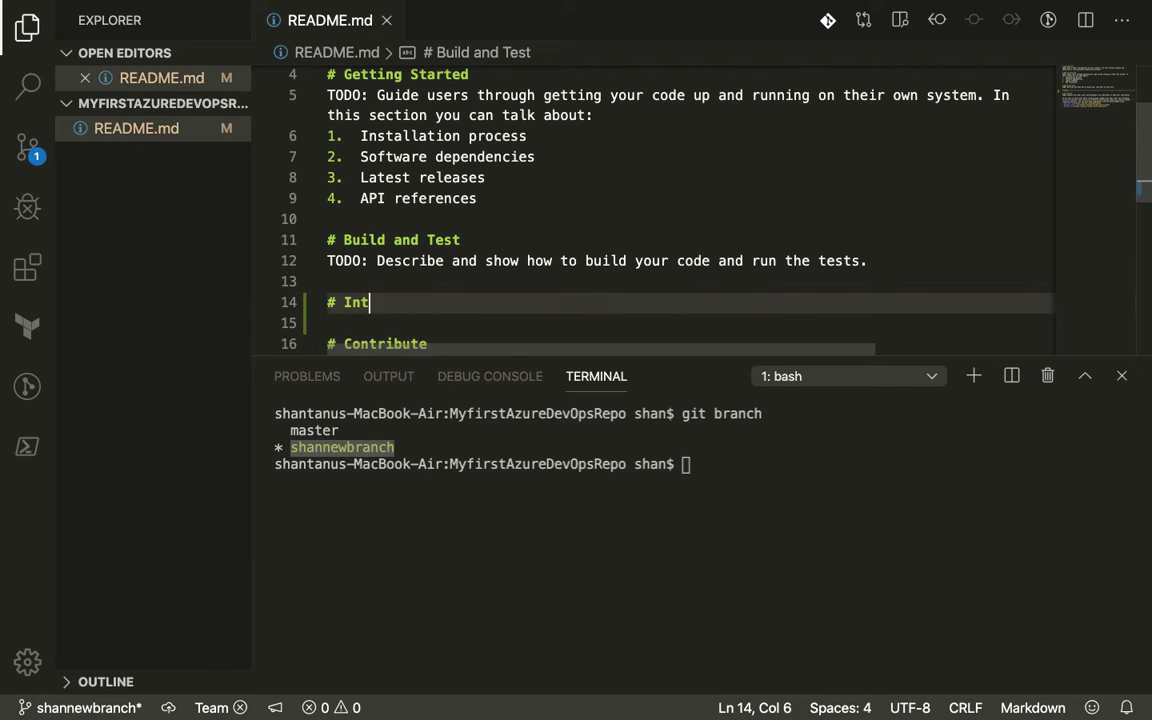
type("egration Te")
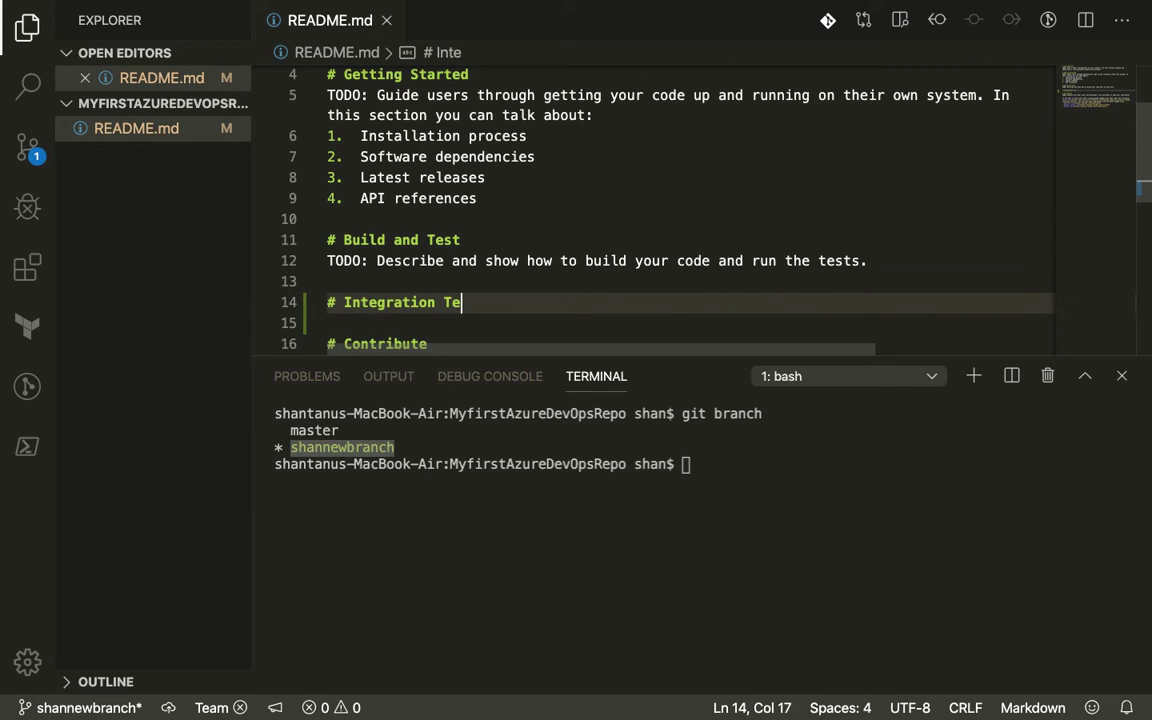
type("sting")
Step: Add the line "TODO: We would be doing some integration/smoke/unit tests as well" under the Integration Testing heading
key("Return")
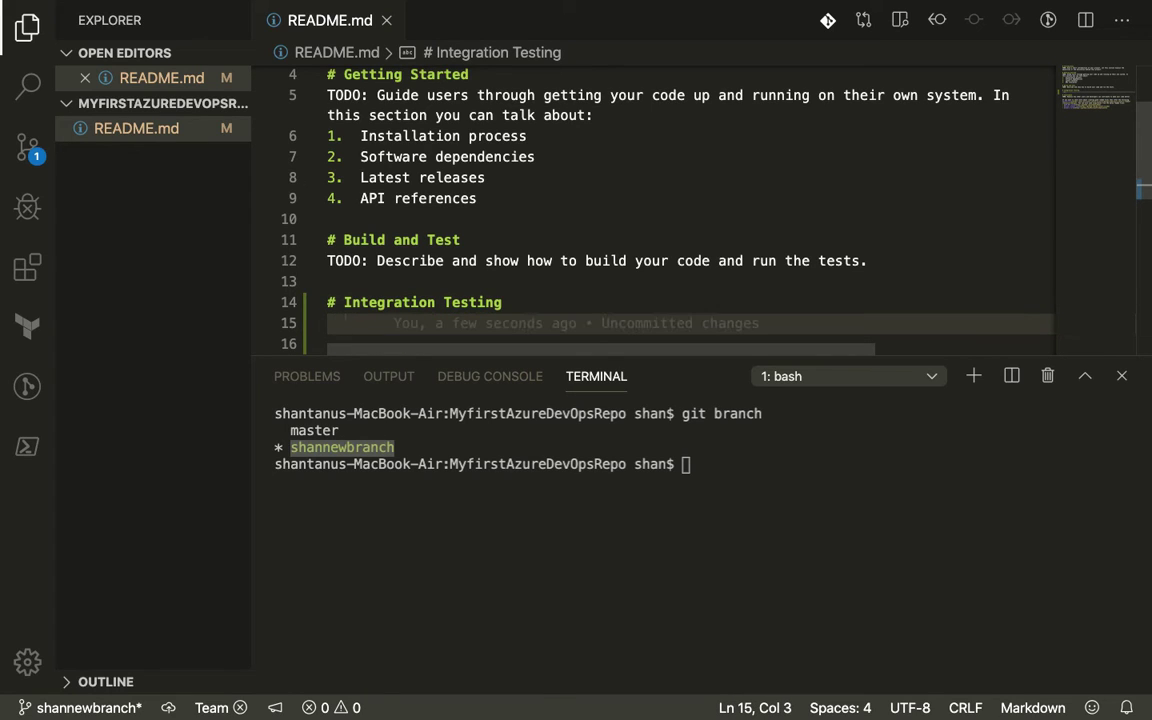
type("TODO: WE")
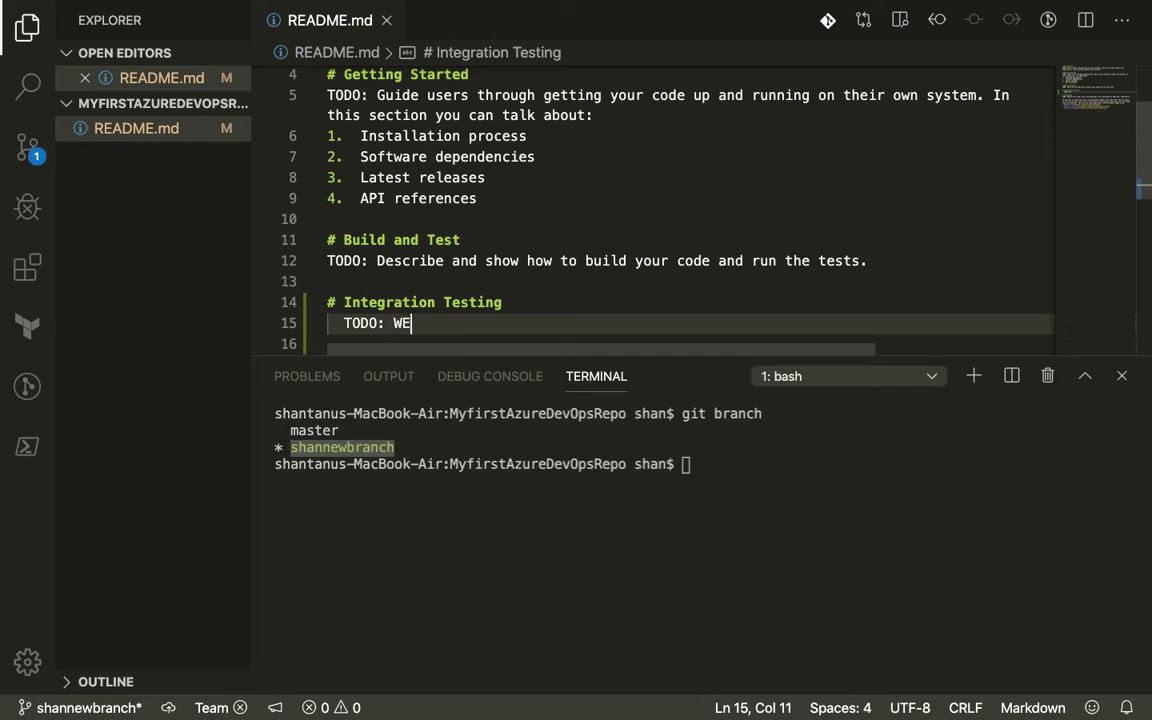
key("BackSpace")
type("e would be ")
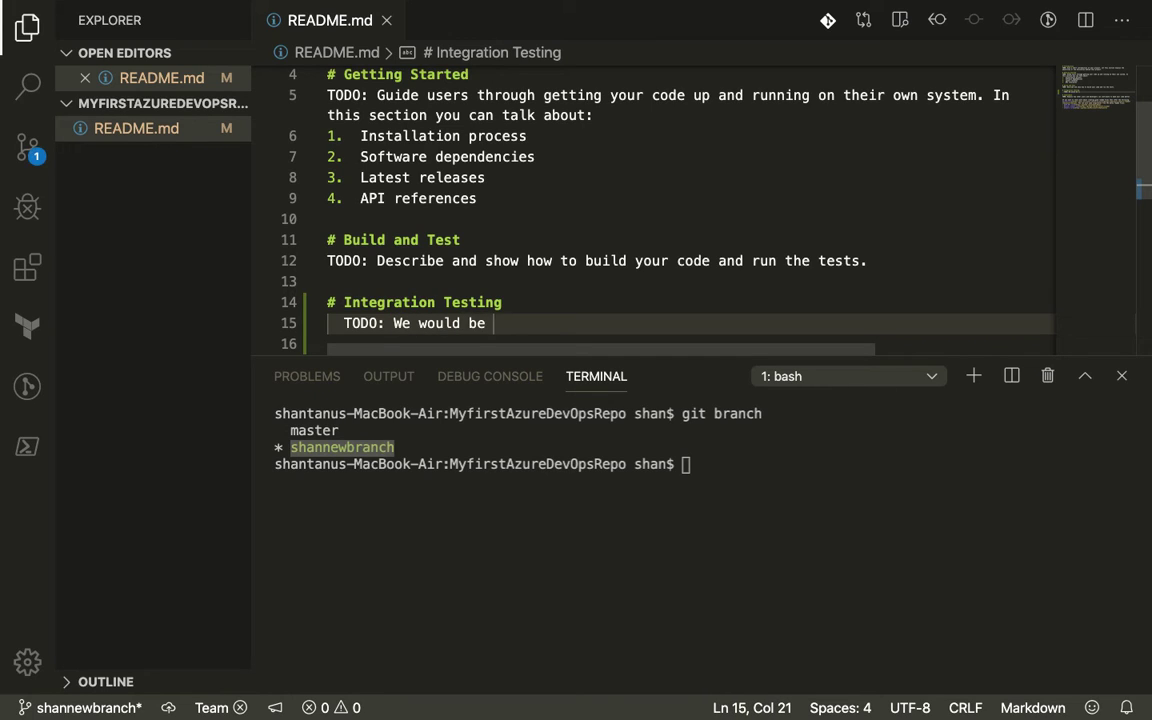
type("doing some int")
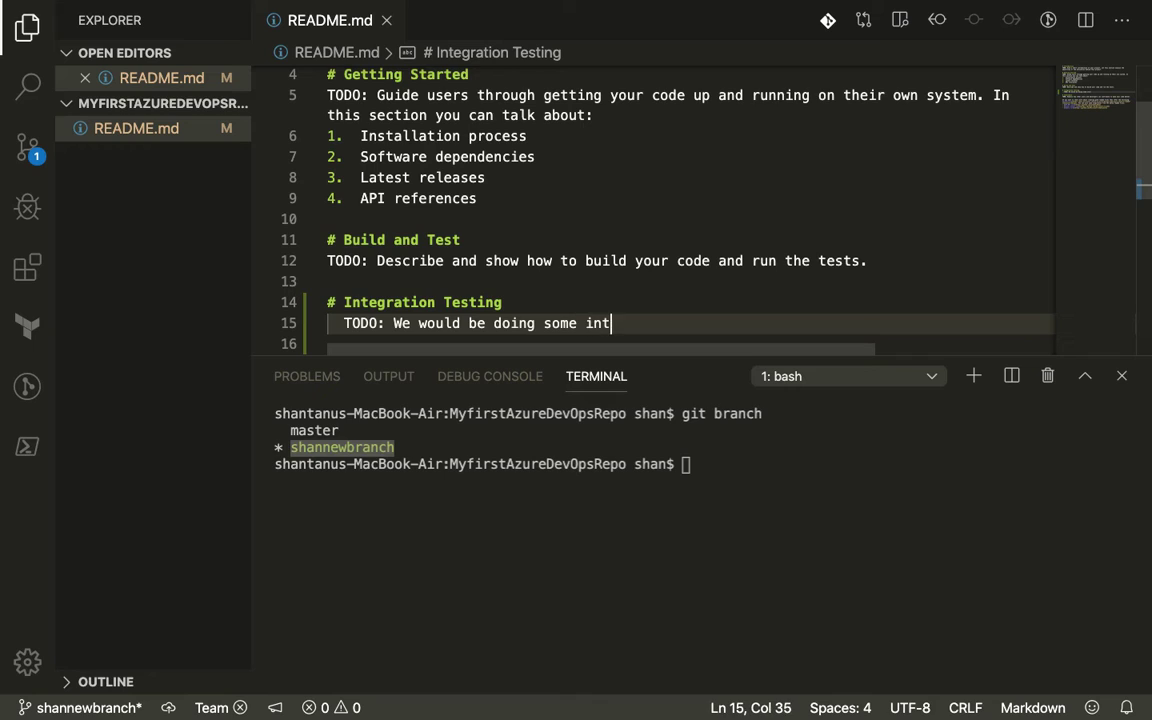
type("egration/sm")
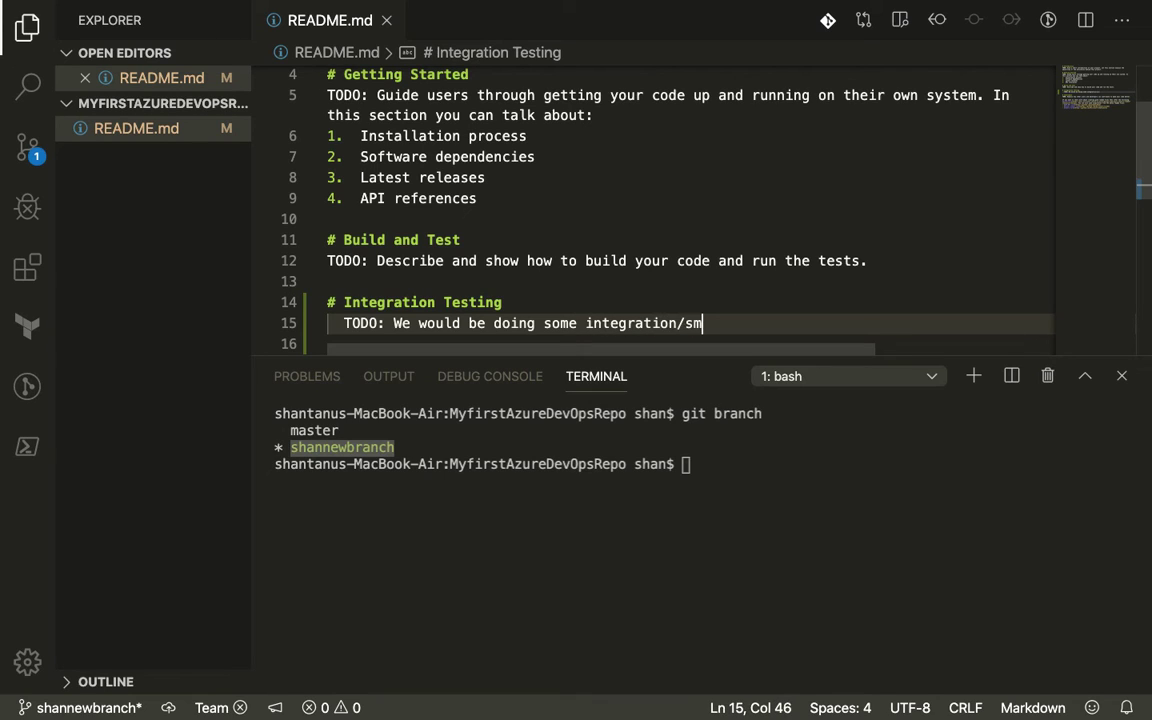
type("oke/unit te")
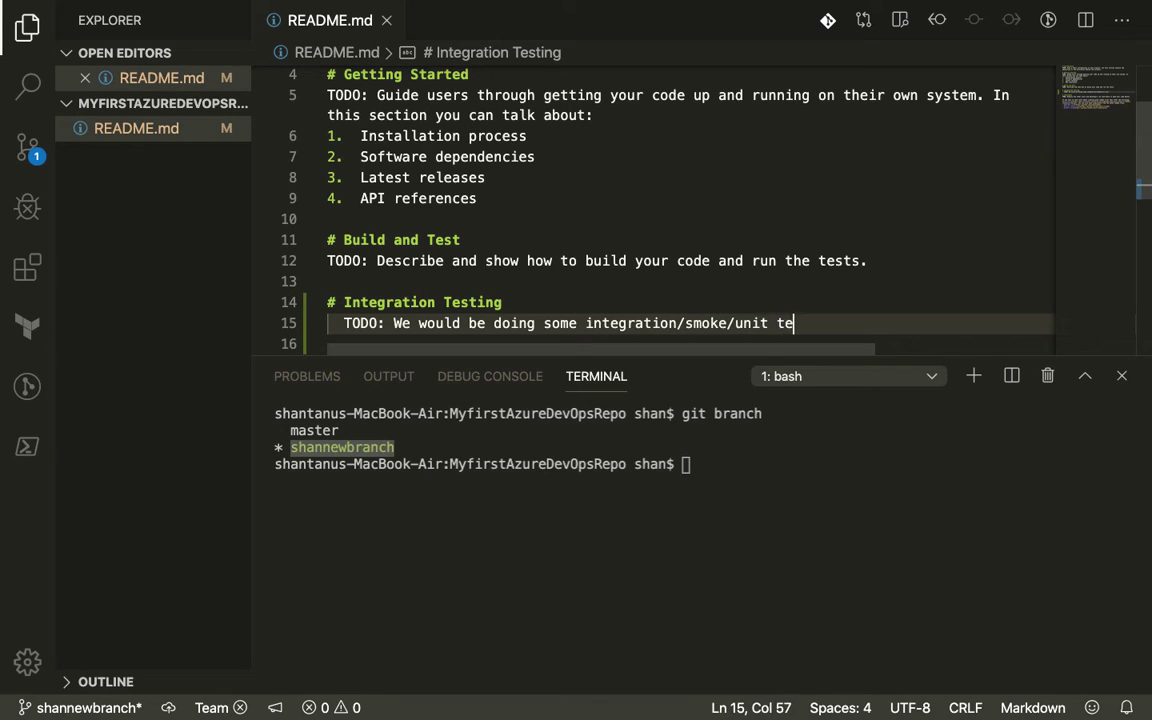
type("sts as well")
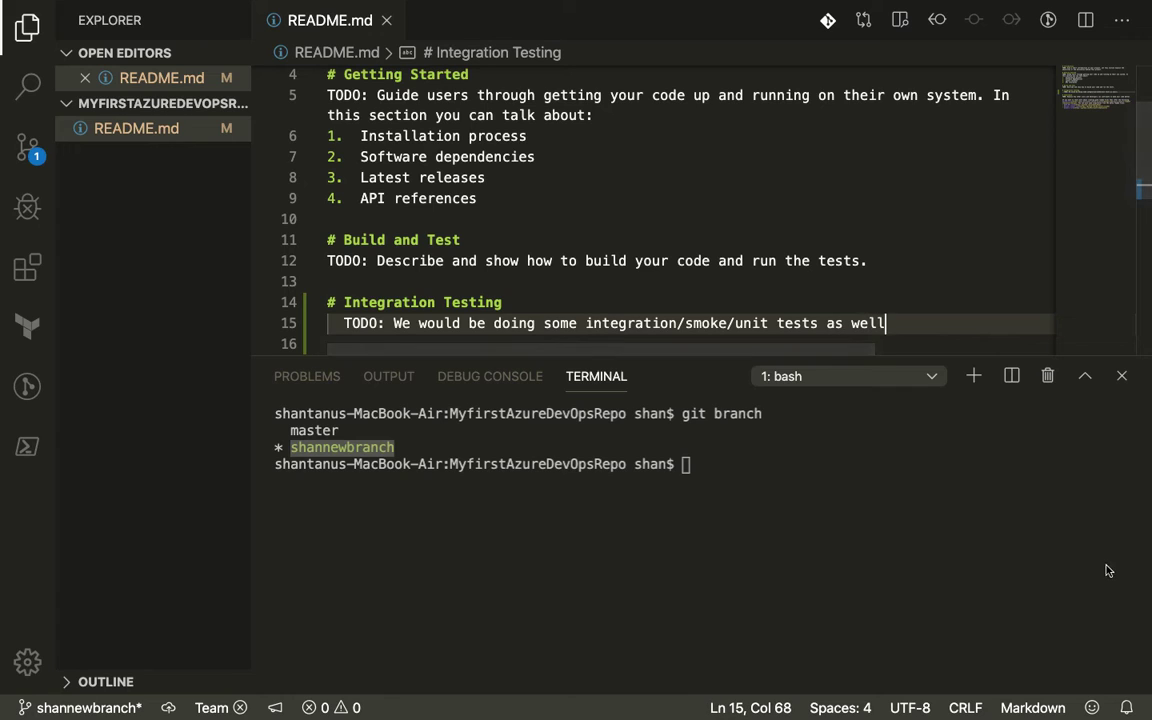
Step: Check the repository for uncommitted changes in the terminal with git status
left_click(1056, 547)
type("git syat")
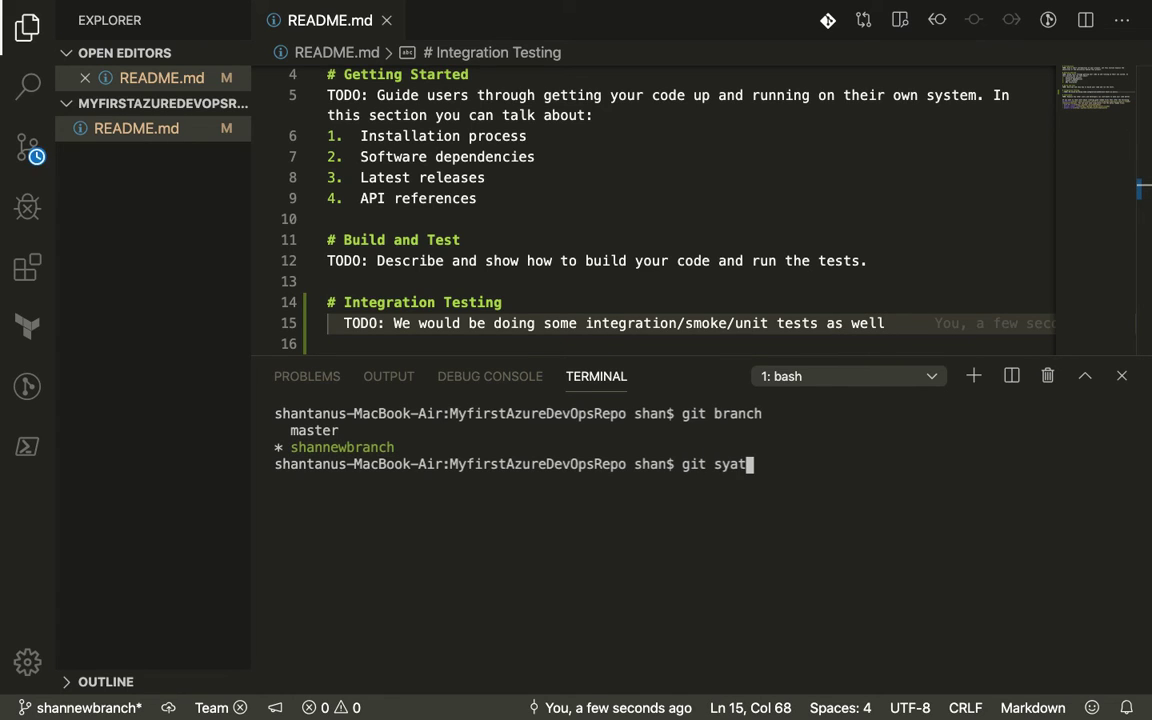
key("BackSpace")
key("BackSpace")
type("tatus")
key("Return")
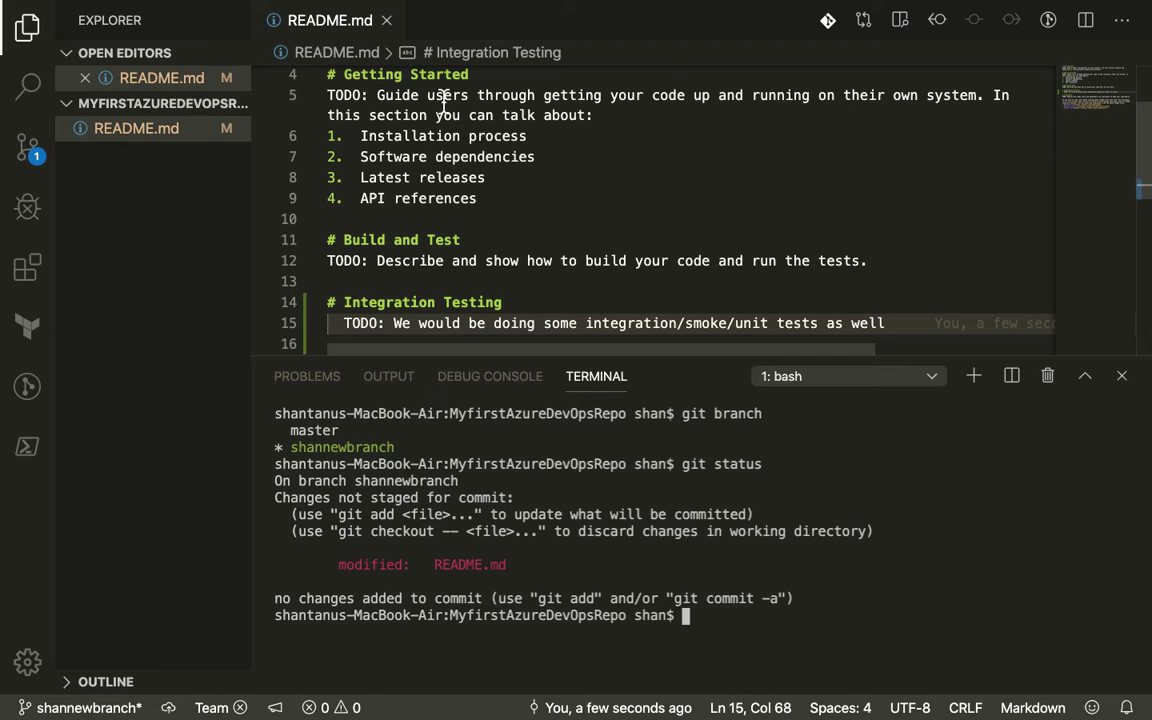
triple_click(437, 565)
left_click(769, 598)
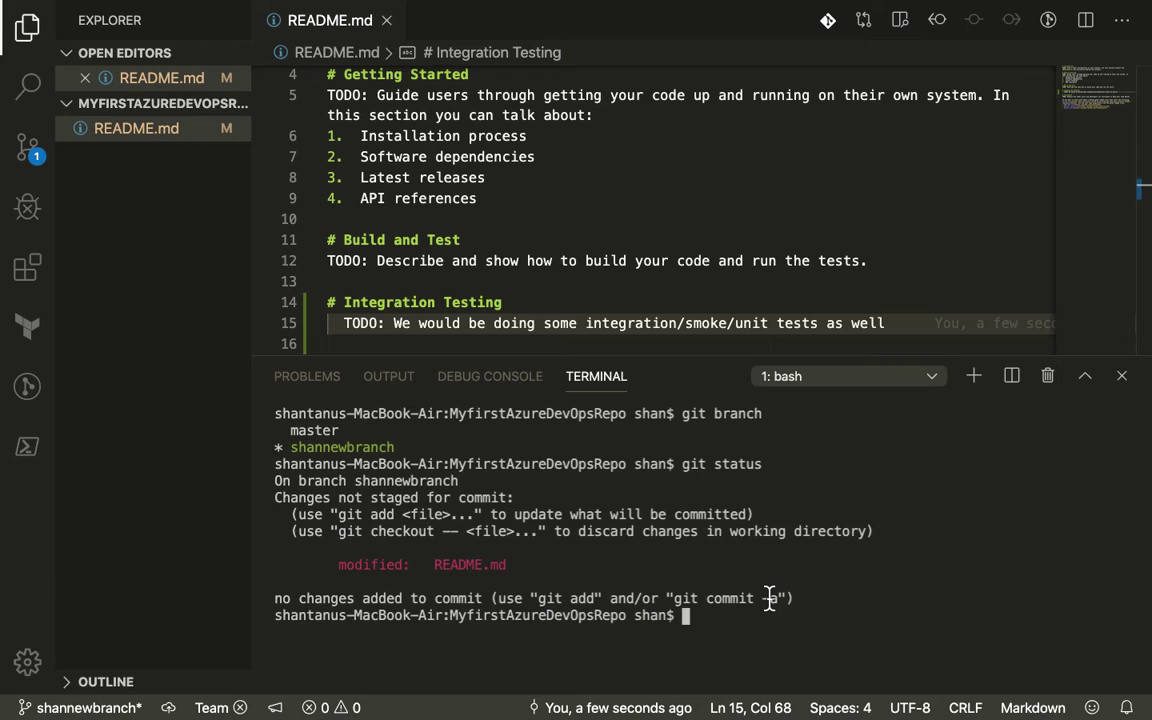
Step: Switch to Azure DevOps in the browser, review the README contents on the master branch, and return to Visual Studio Code
key("ctrl+Right")
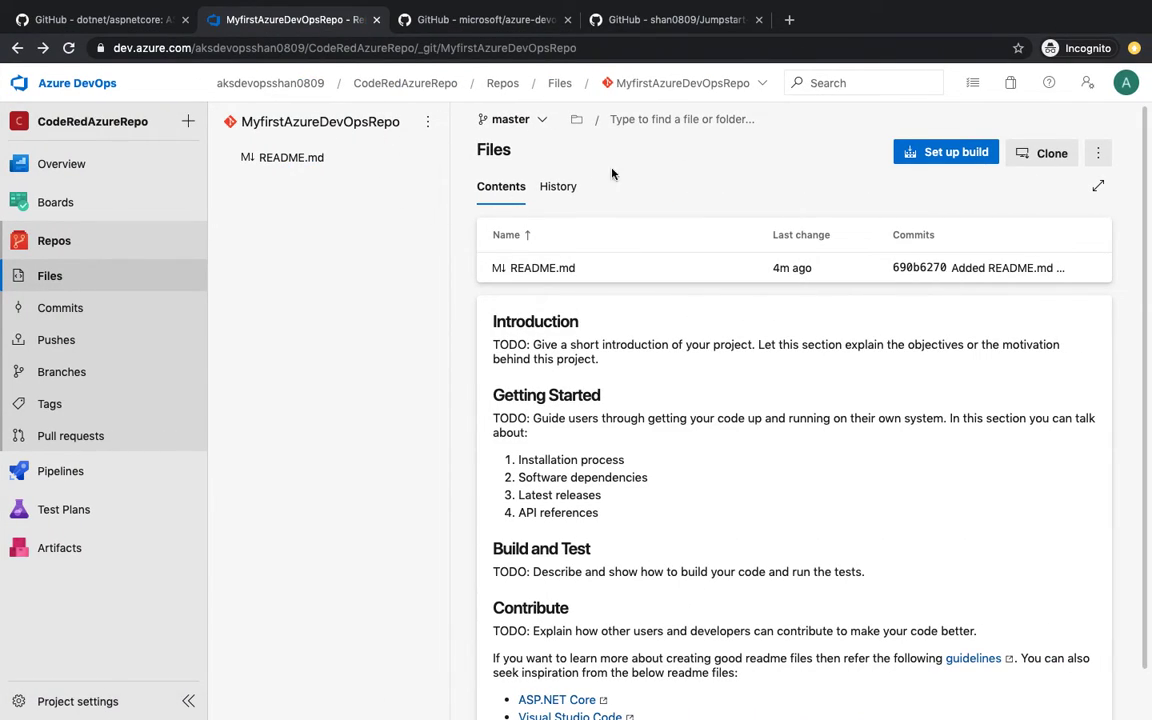
scroll(602, 323, "down", 1)
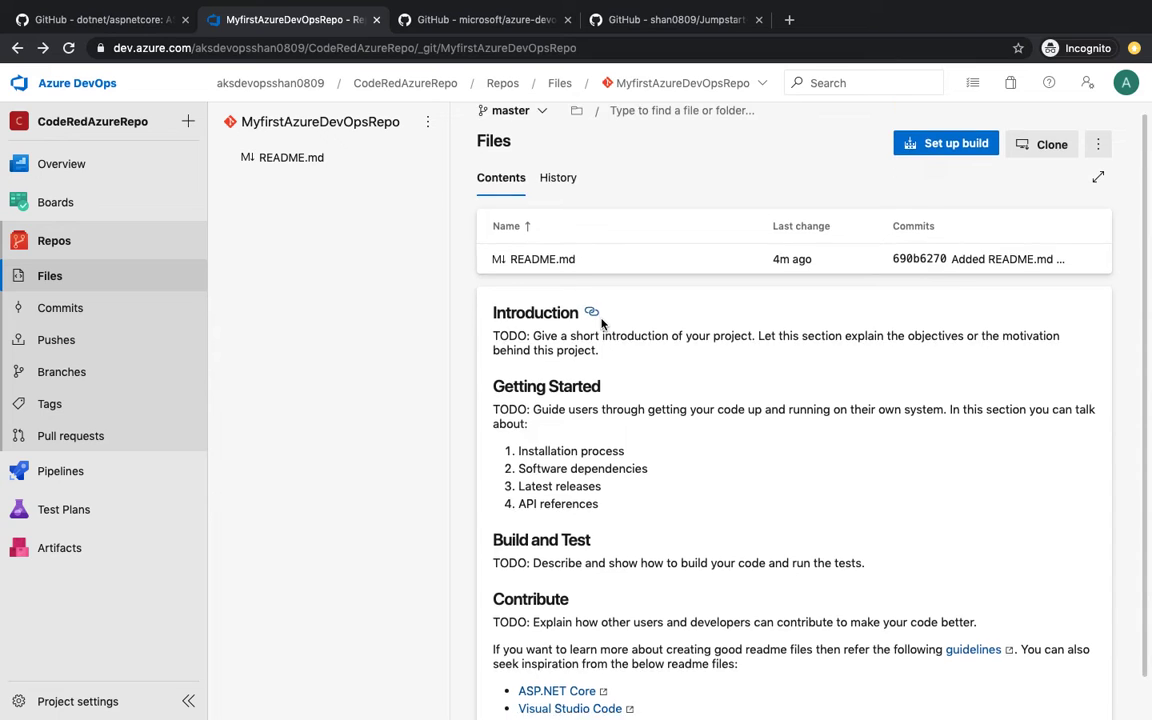
scroll(602, 323, "down", 3)
key("ctrl+Left")
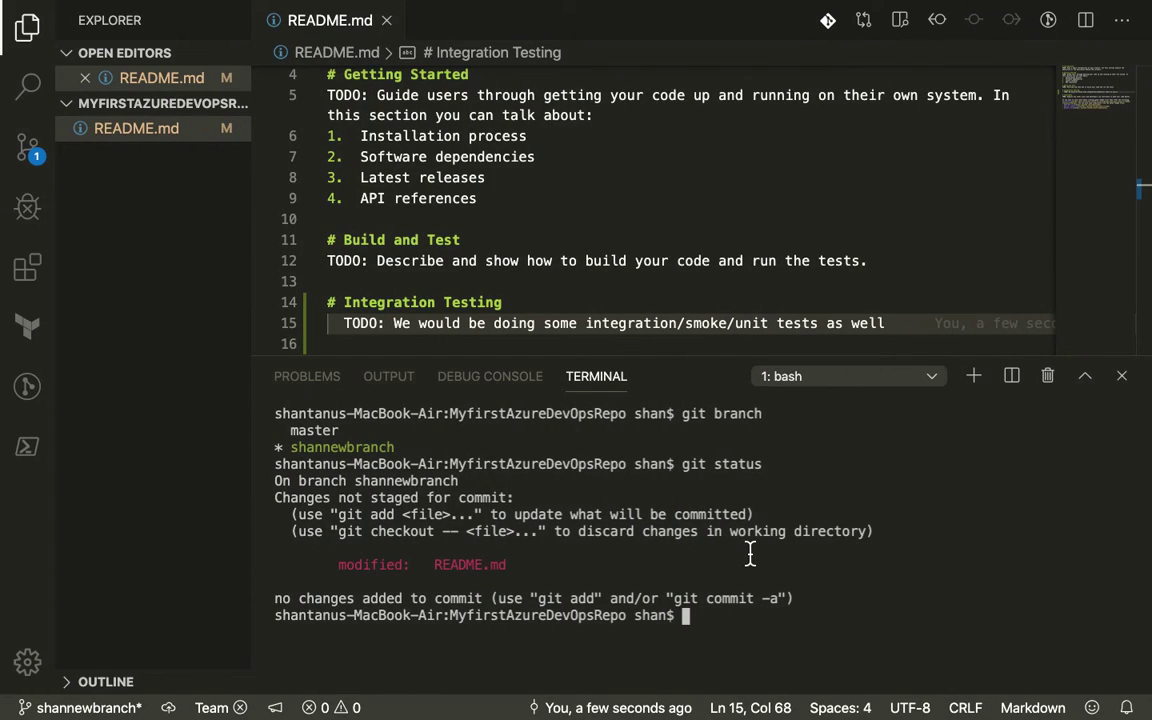
Step: Stage all changes with git add . and check the staged files with git status
type("git add")
type(".")
key("Return")
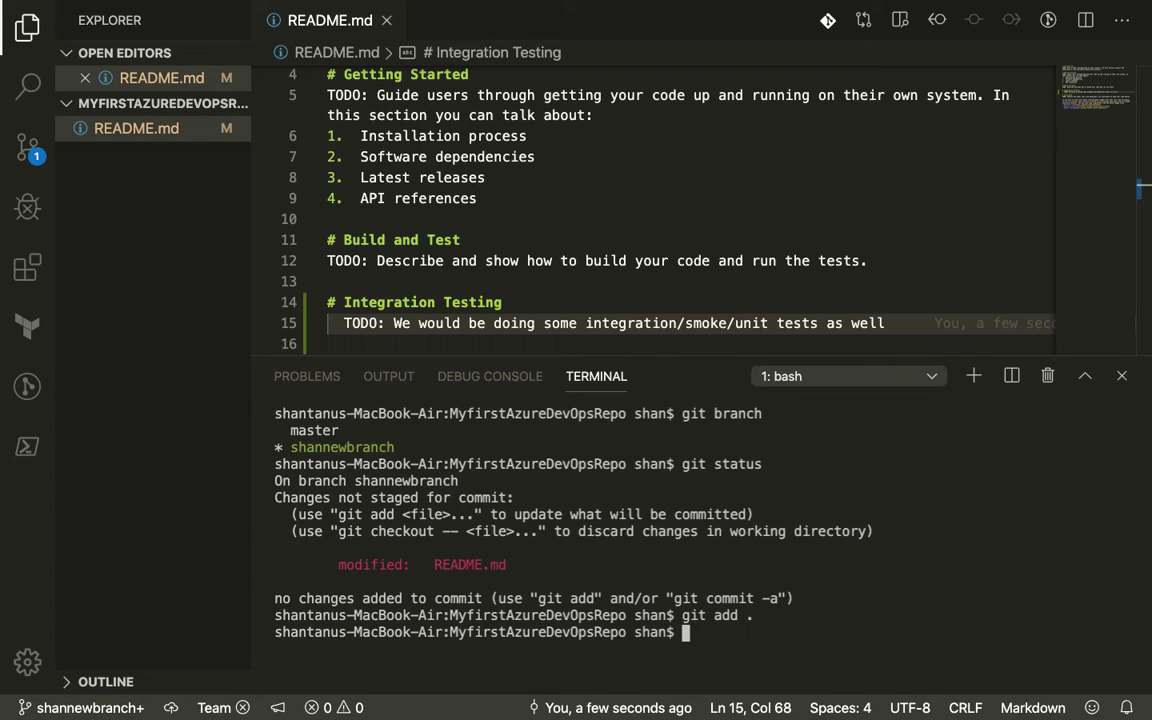
type("git status")
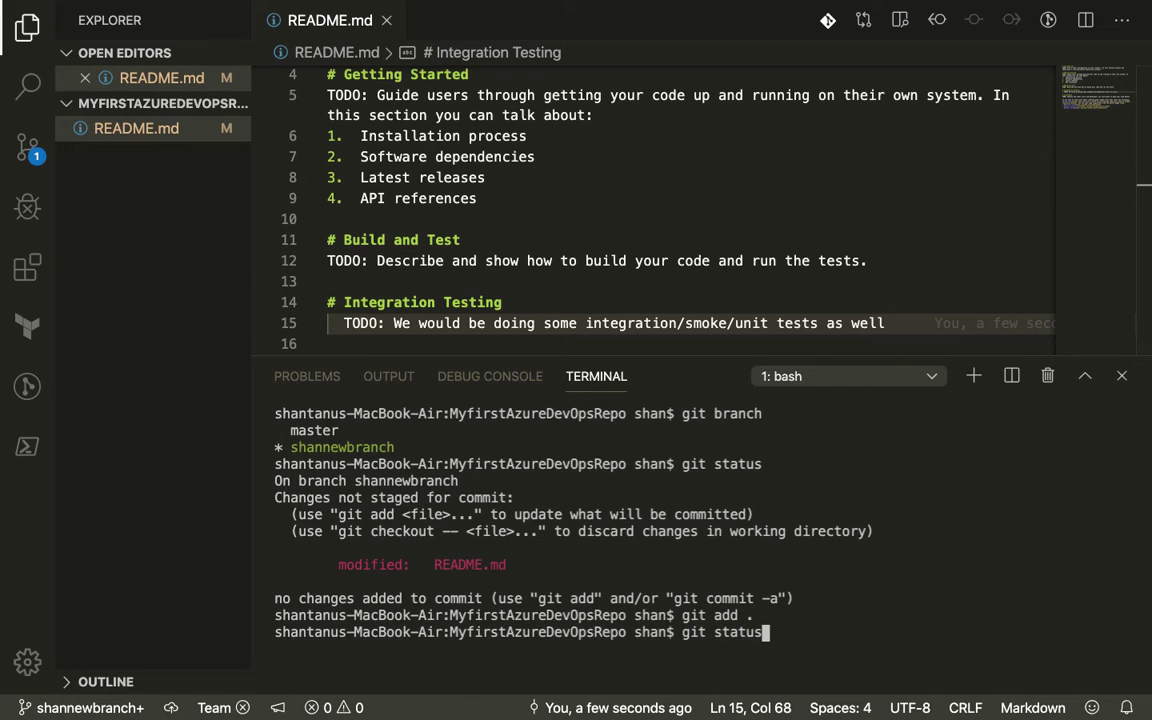
key("Return")
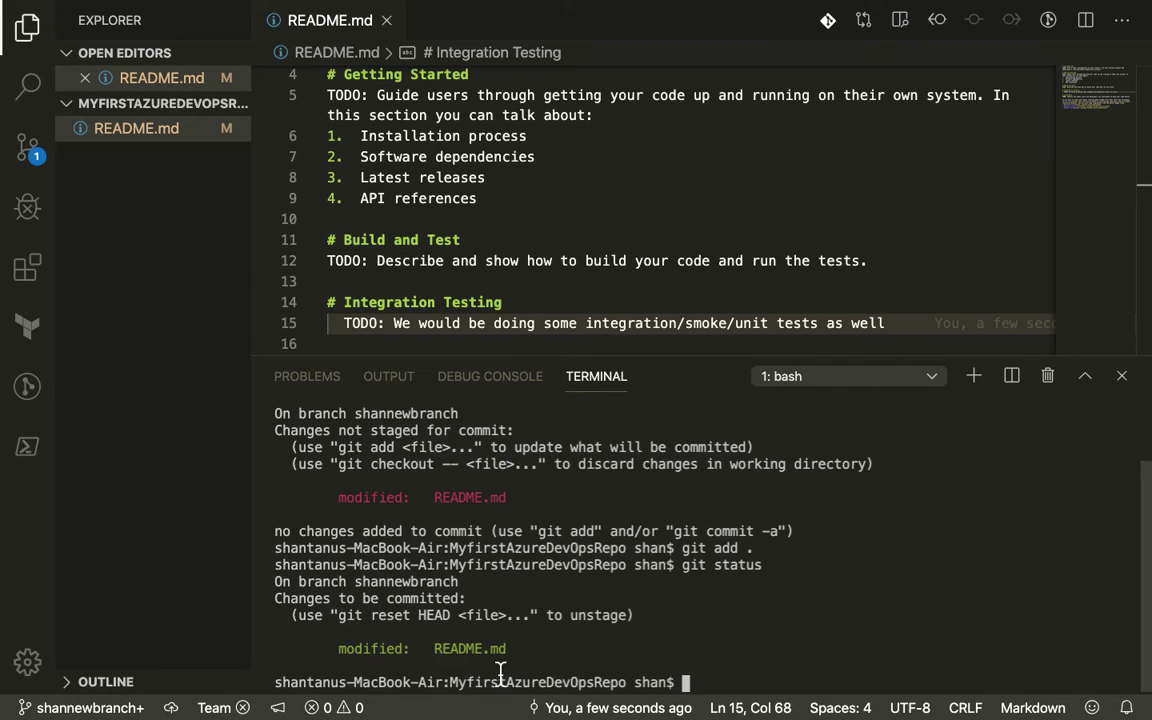
double_click(472, 648)
Step: Commit the staged changes with the message "edited the readme" and try to push the branch with a plain git push
type("git commit -m \"")
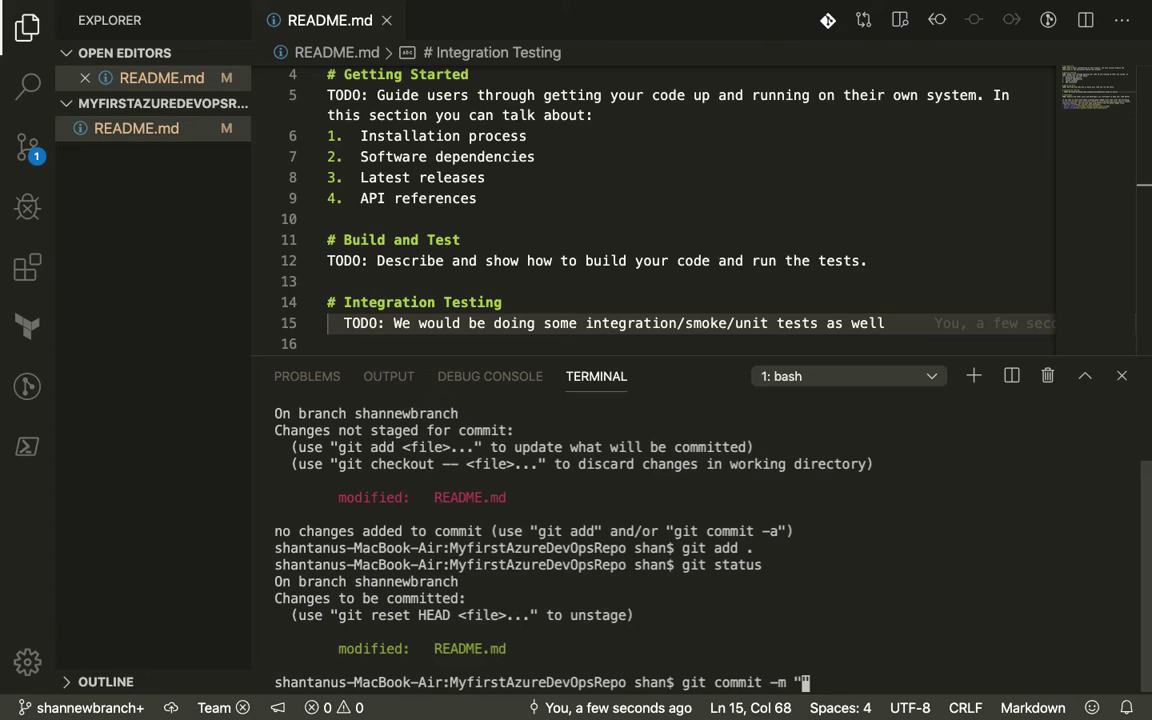
type("edited")
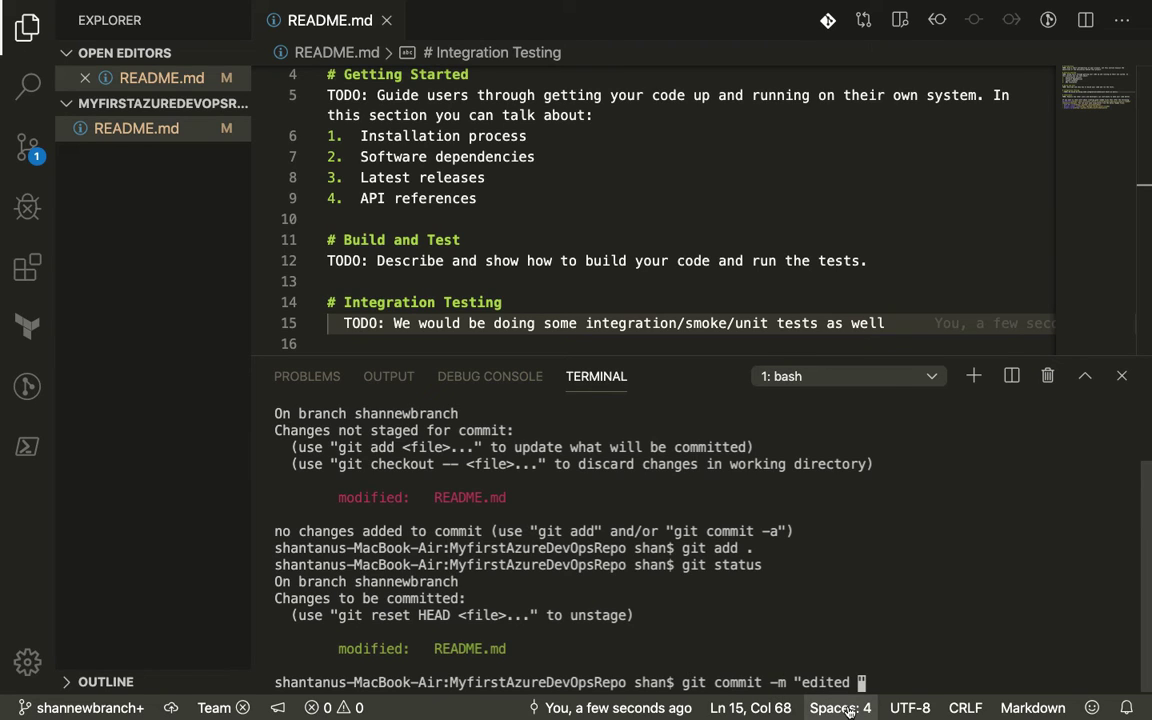
type("\"")
key("Left")
key("Left")
type("the readme")
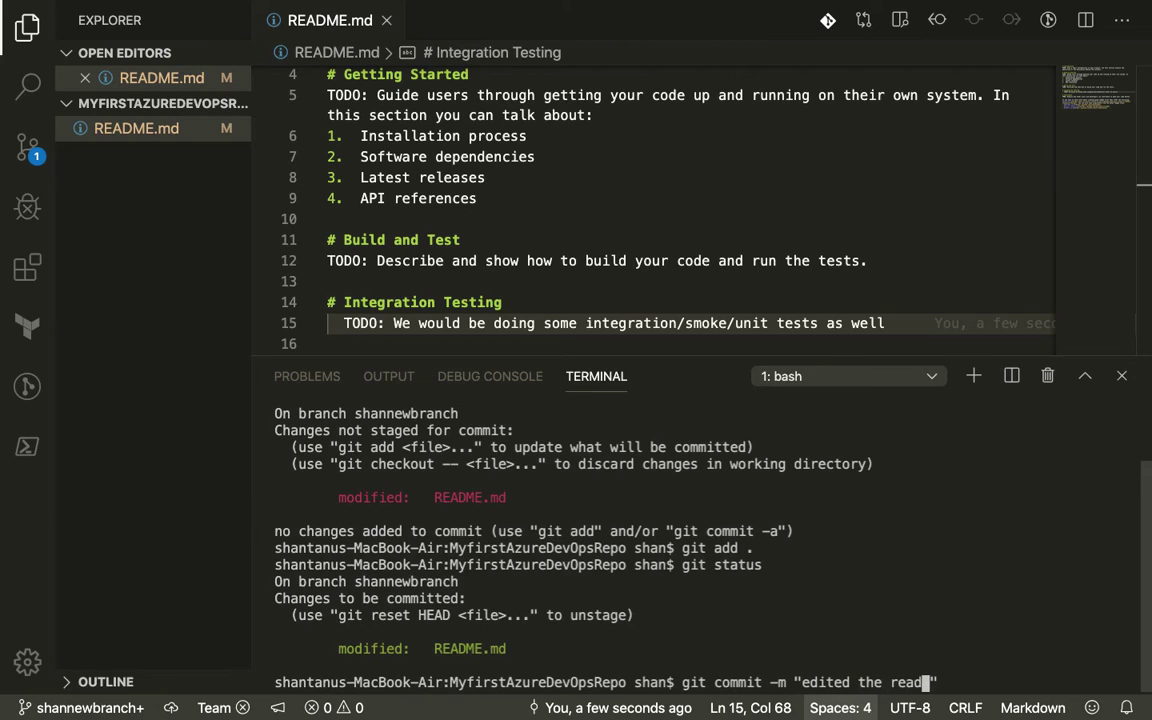
key("Return")
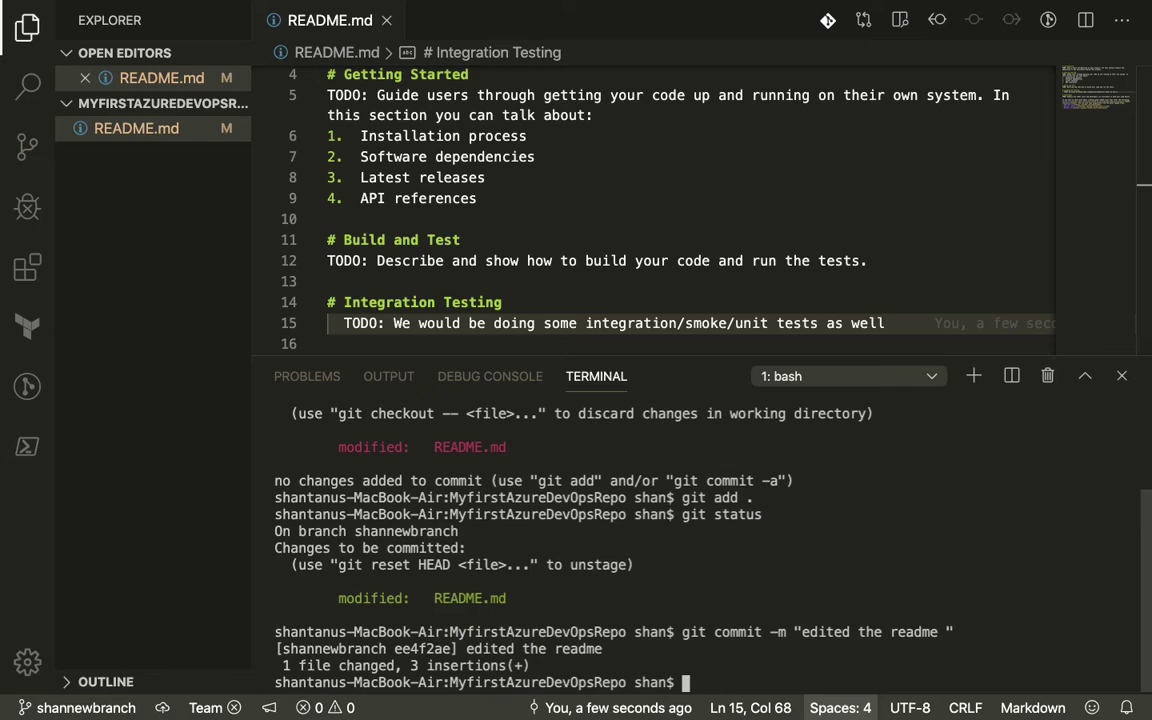
type("git push")
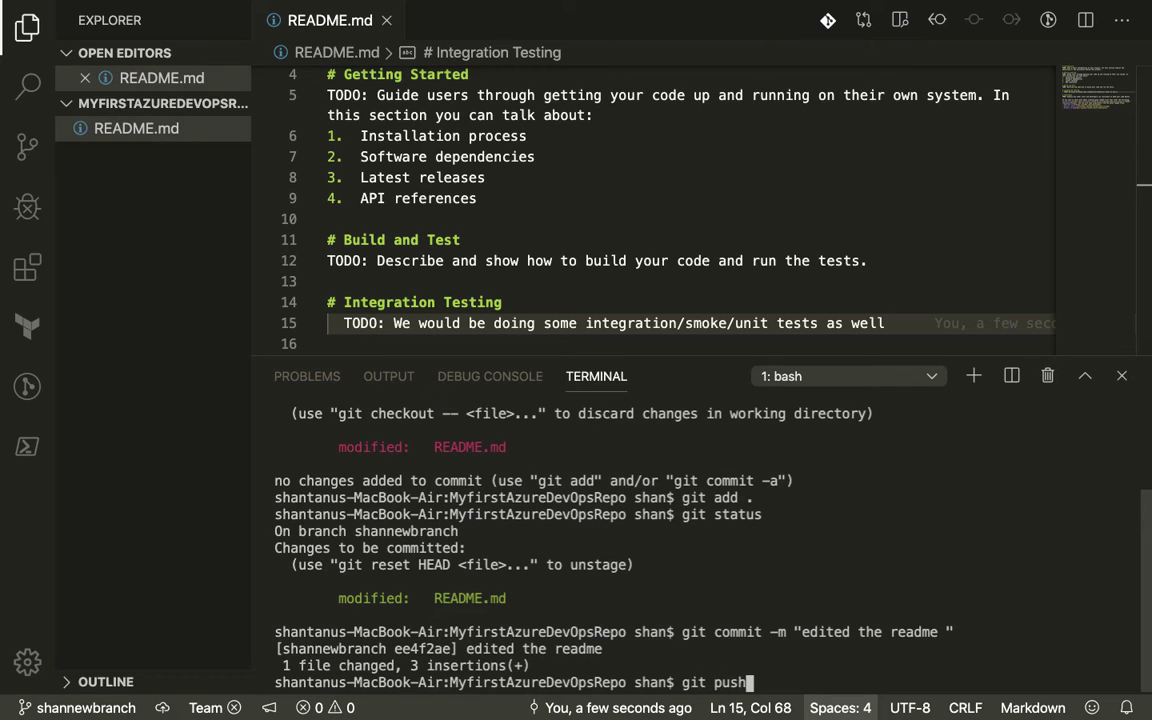
key("Return")
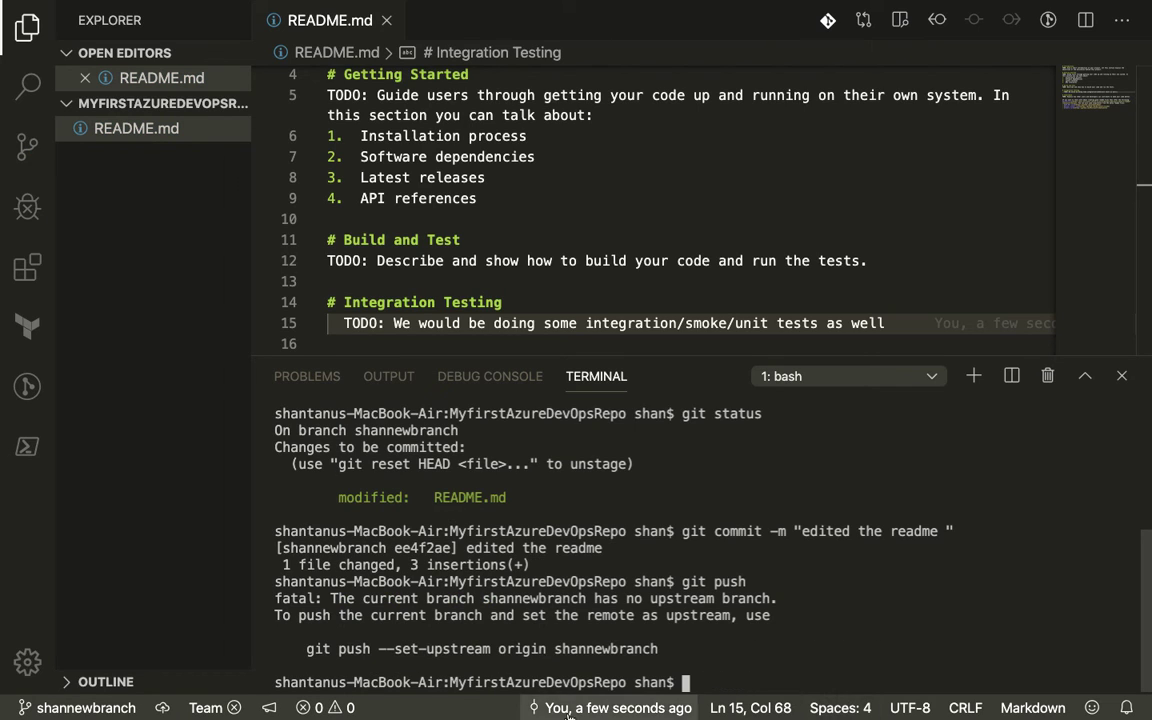
Step: Push the branch and set its remote upstream by running git push --set-upstream origin shannewbranch in the terminal
triple_click(502, 648)
left_click(450, 648)
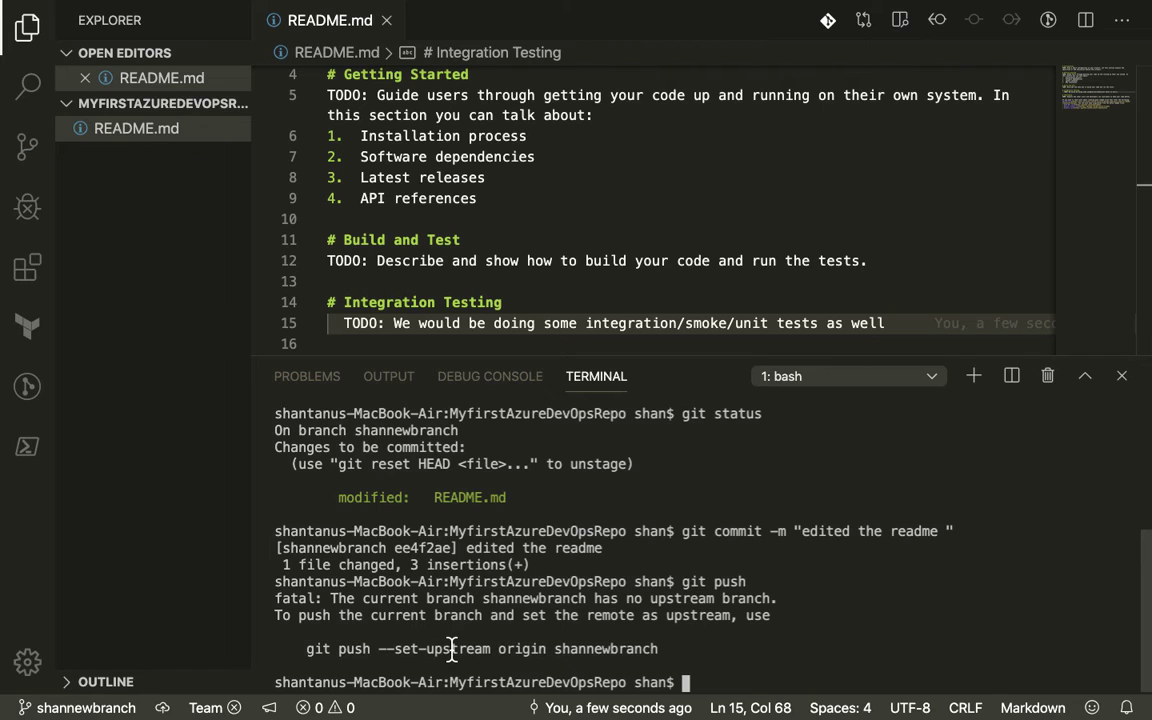
left_click_drag(305, 648, 660, 650)
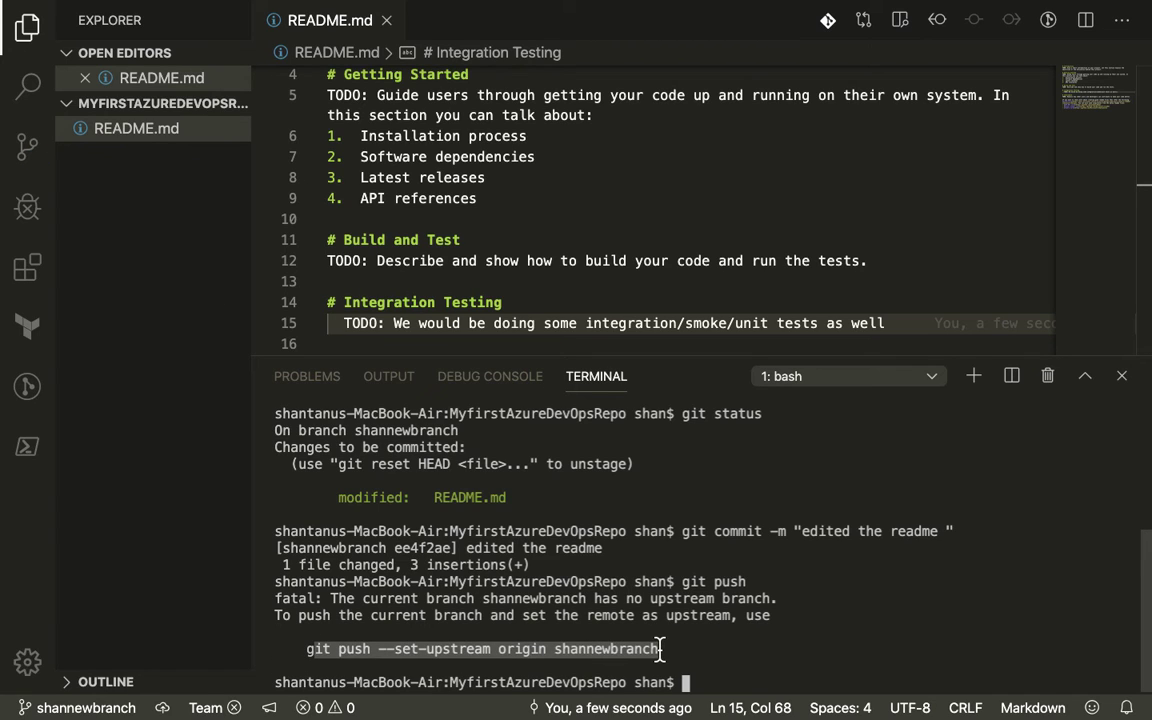
key("super+c")
key("super+v")
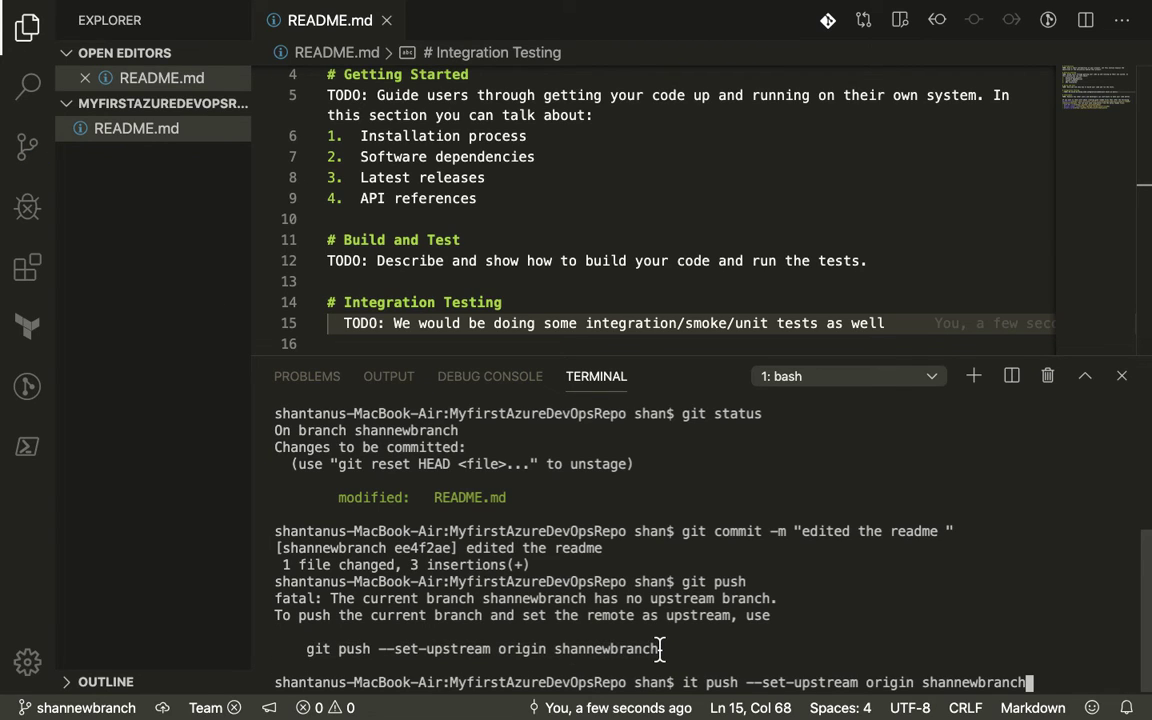
key("Left")
key("Left")
key("Left")
key("Left")
key("Left")
key("Left")
key("Left")
key("Left")
key("Left")
key("Left")
key("Left")
key("Left")
key("Left")
key("Left")
key("Left")
key("Left")
key("Left")
key("Left")
key("Left")
key("Left")
key("Left")
key("Left")
key("Left")
key("Left")
key("Left")
key("Left")
key("Left")
key("Left")
key("Left")
key("Left")
key("Left")
key("Left")
key("Left")
key("Left")
key("Left")
key("Left")
key("Left")
key("Left")
key("Left")
type("g")
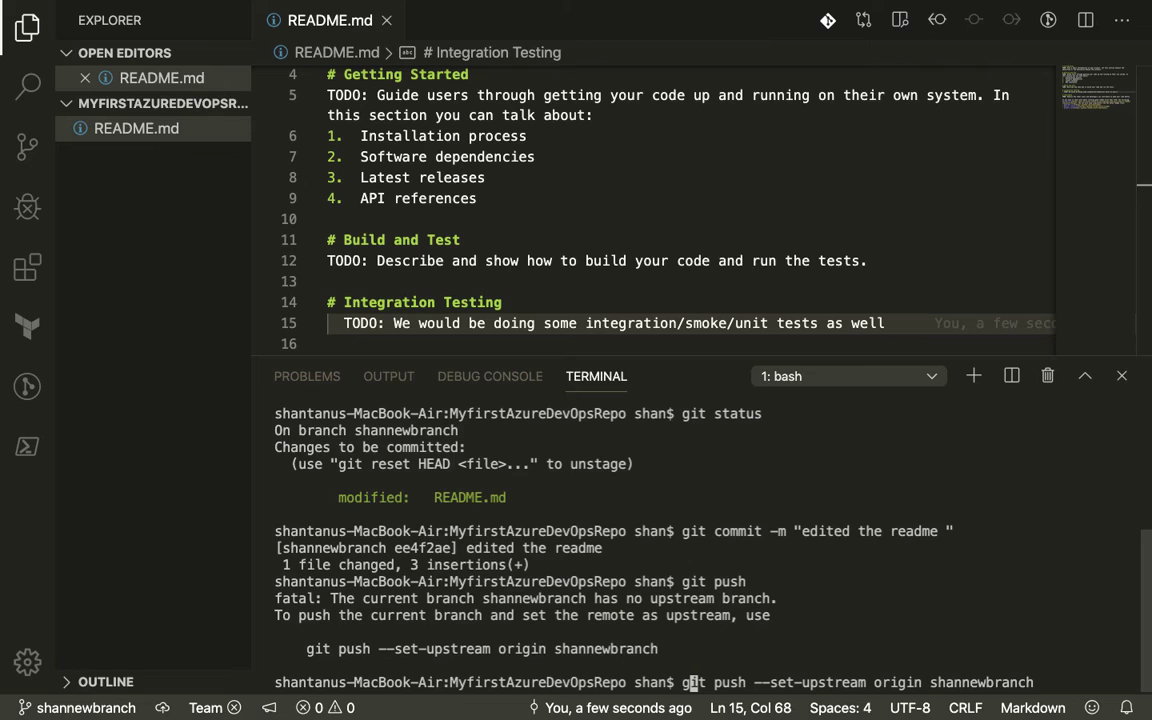
key("Return")
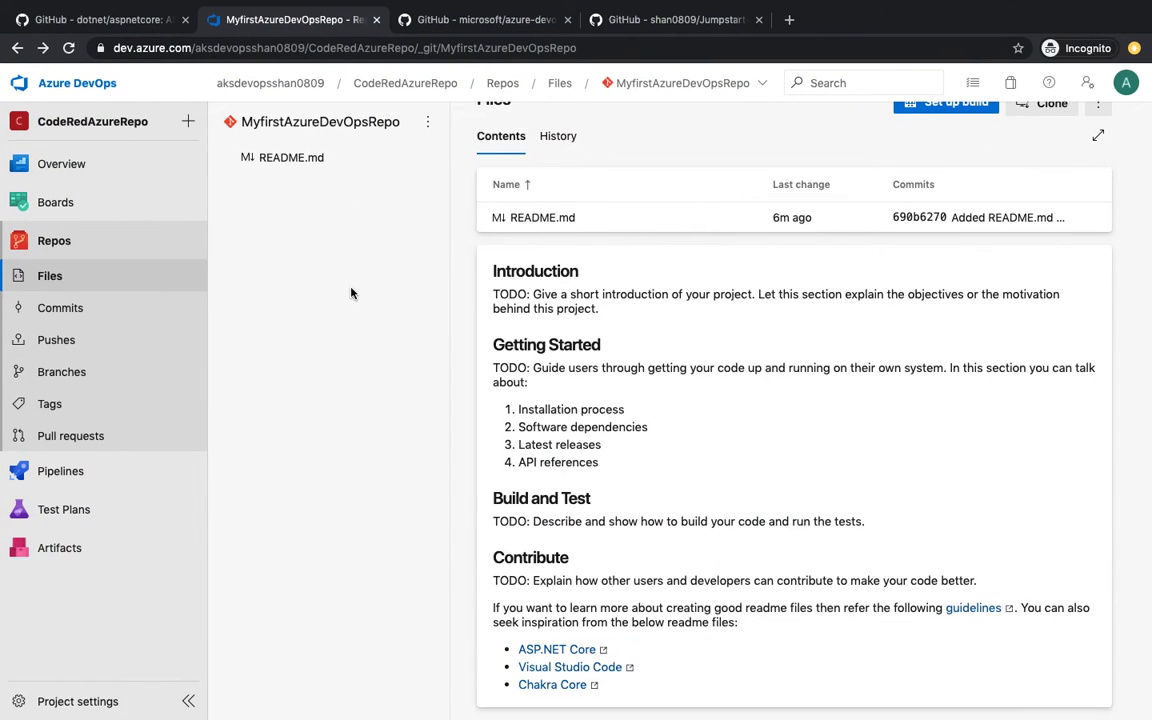
Step: Switch to Azure DevOps in the browser, refresh the repository page, and view the files on the shannewbranch branch
left_click(68, 47)
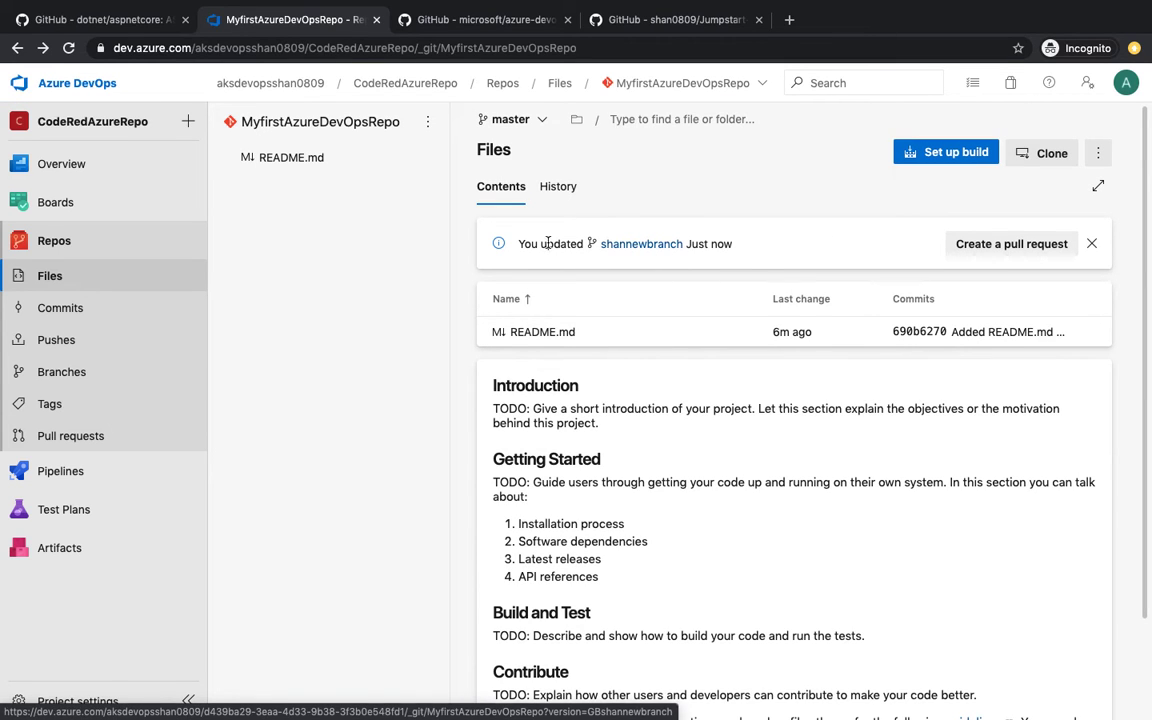
left_click(637, 246)
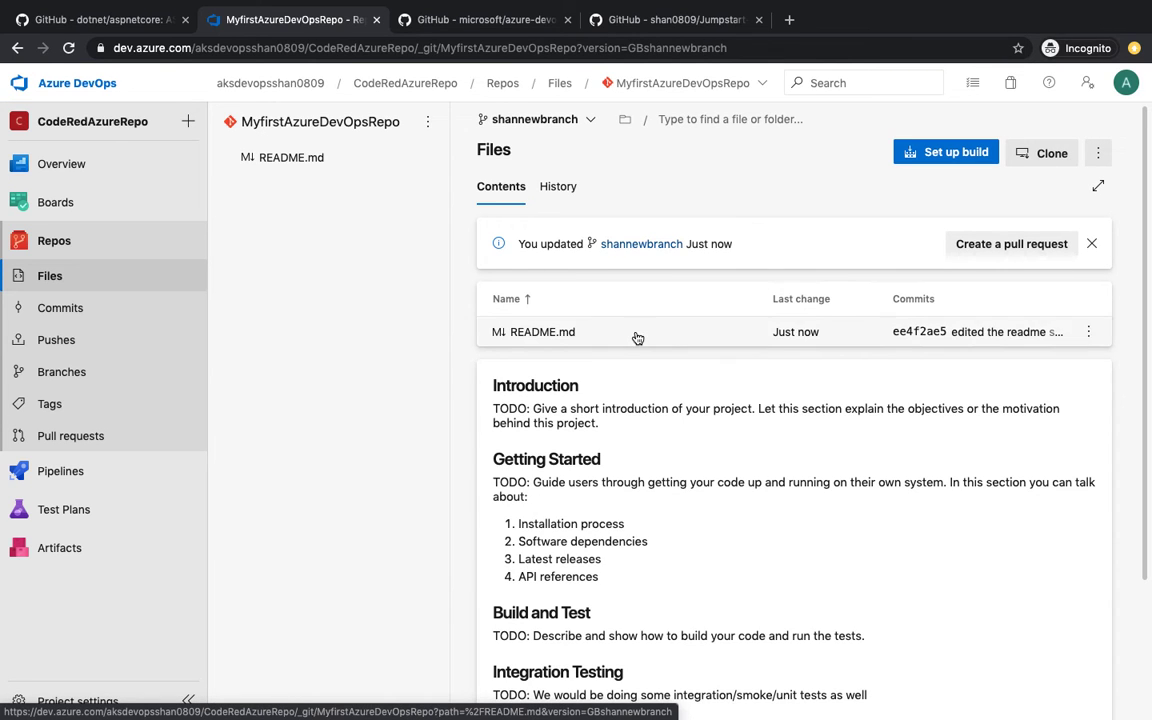
scroll(636, 337, "down", 1)
left_click(641, 200)
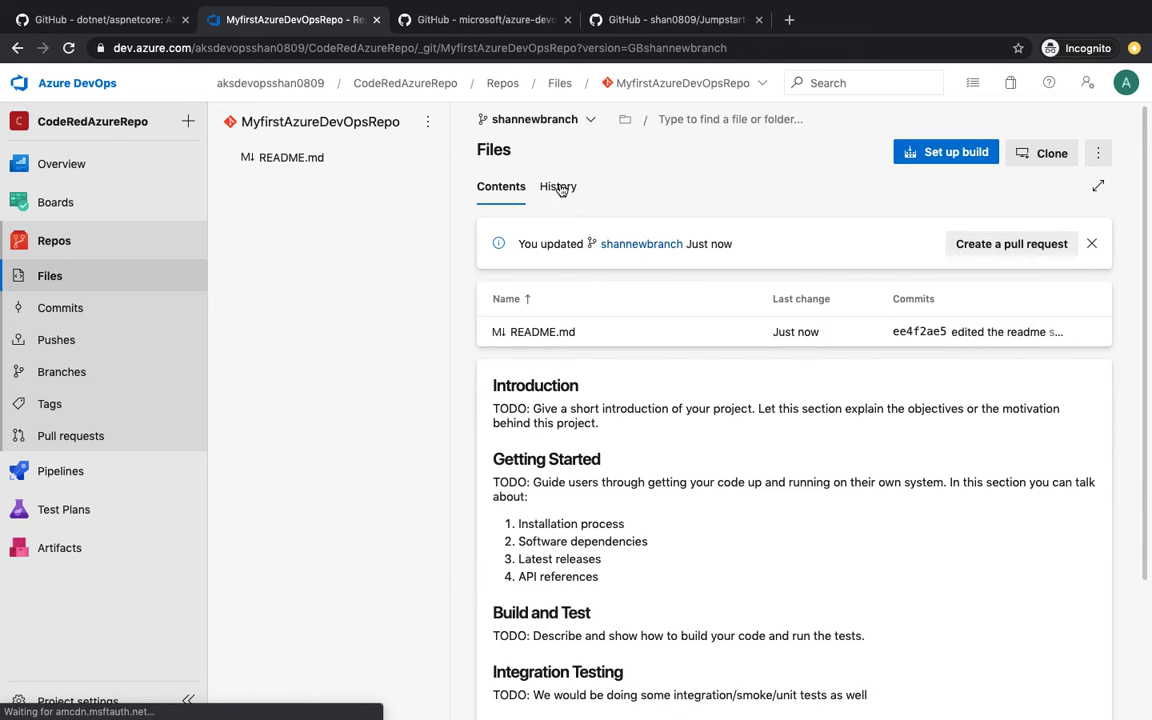
Step: Open the branch's commit history and review the README.md changes in the "edited the readme" commit
left_click(558, 187)
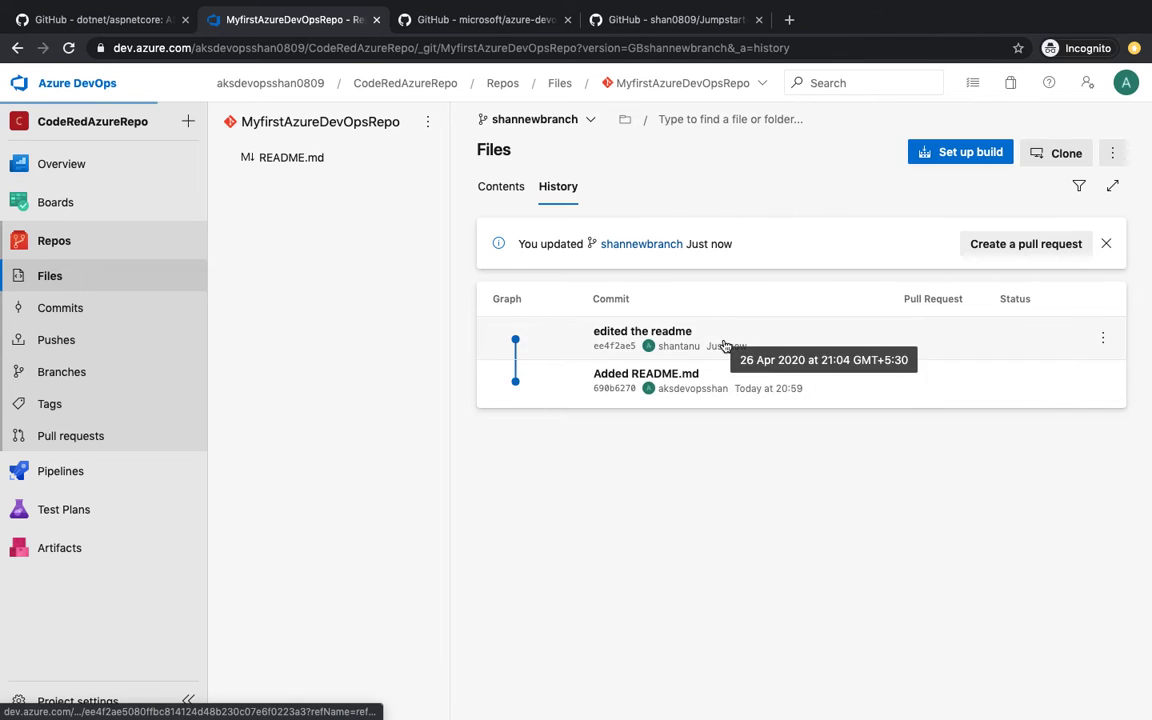
left_click(643, 350)
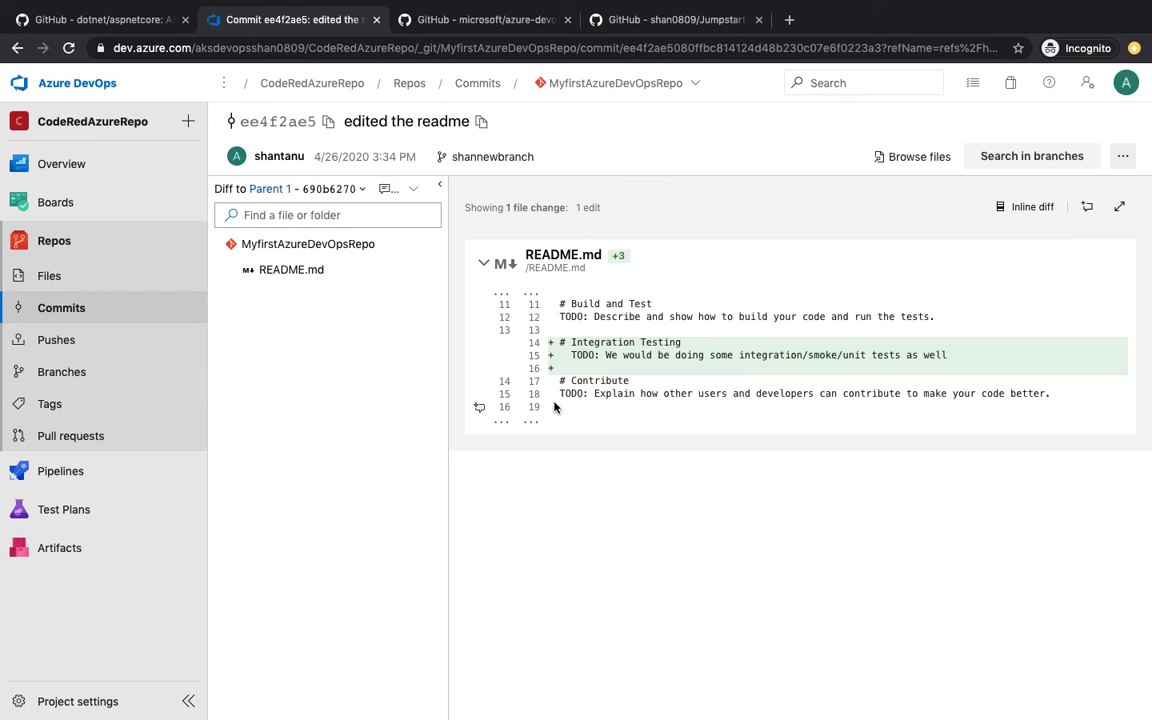
left_click_drag(560, 343, 690, 367)
left_click(637, 342)
Step: Return to the repository's files and start a new branch named createUI
left_click(409, 84)
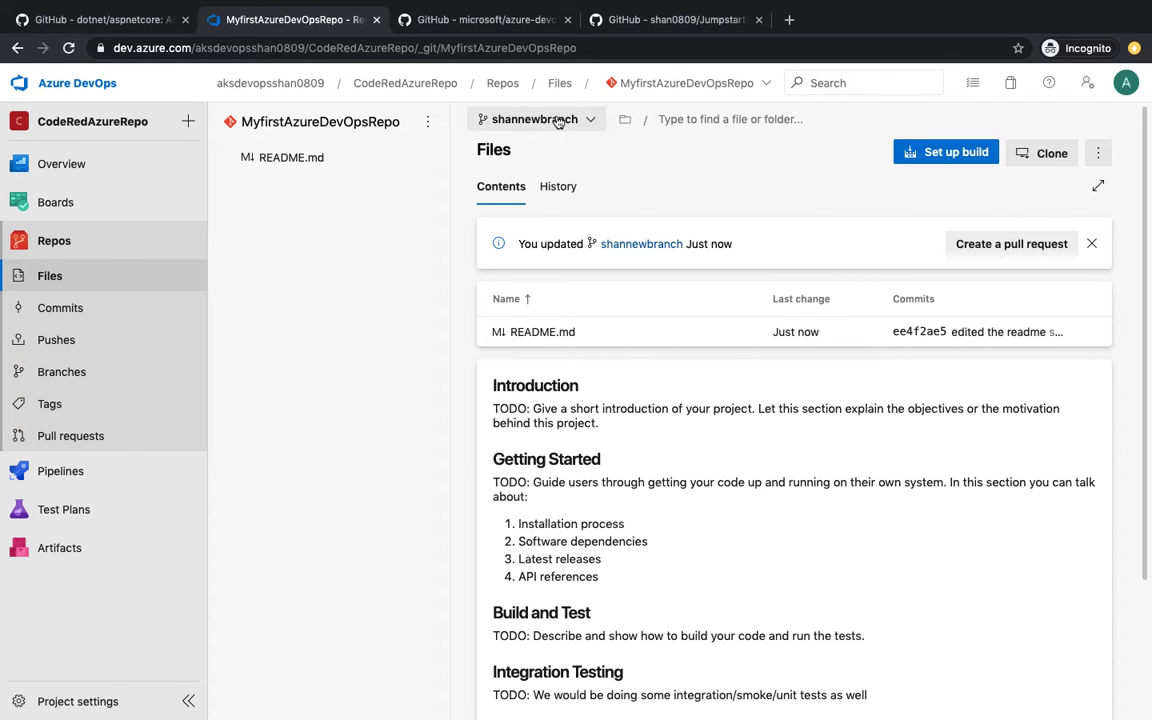
left_click(503, 117)
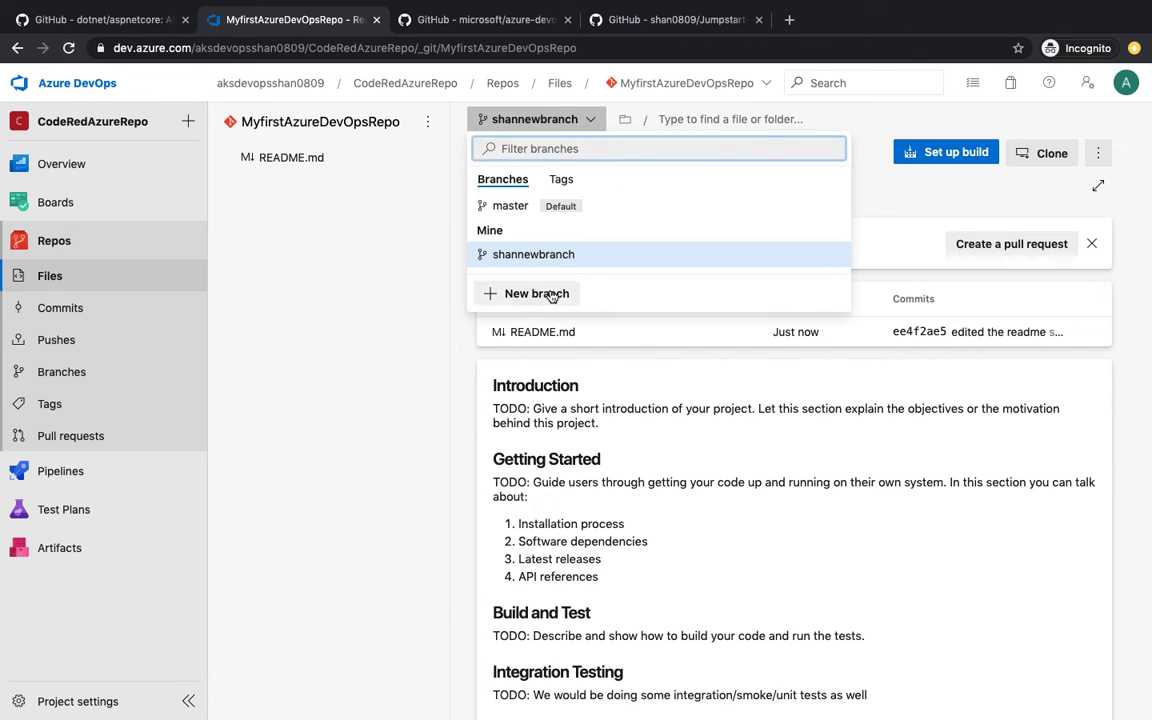
left_click(548, 295)
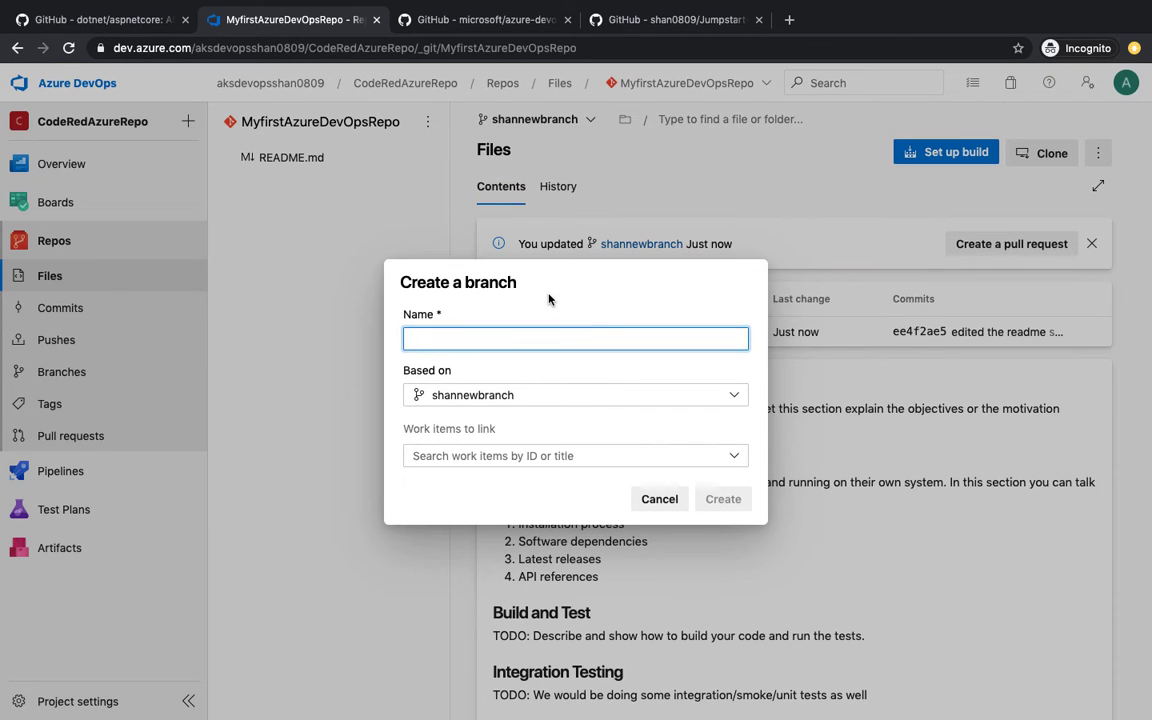
key("ctrl+Left")
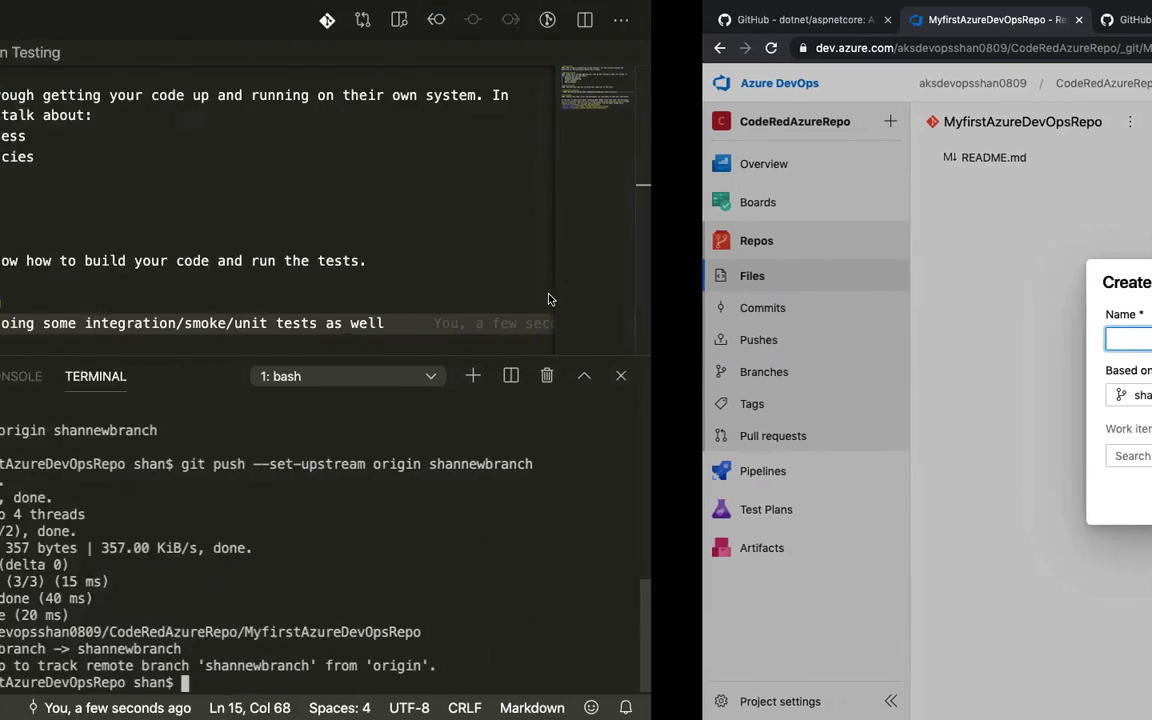
key("ctrl+Right")
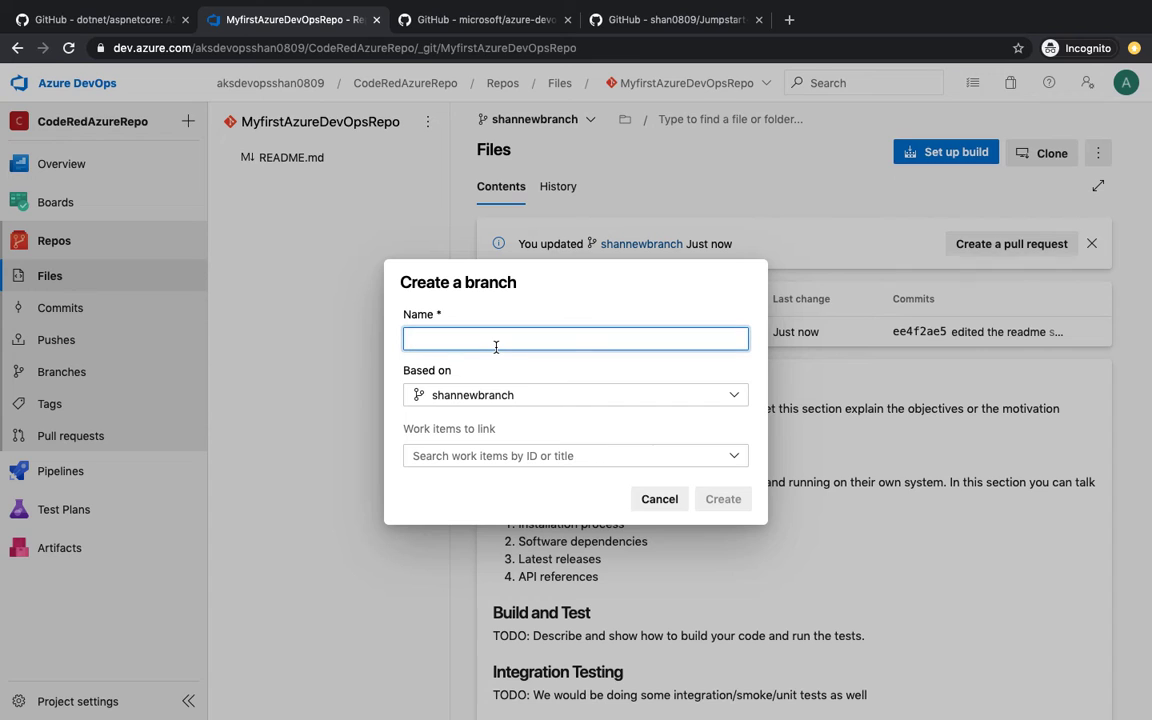
type("create")
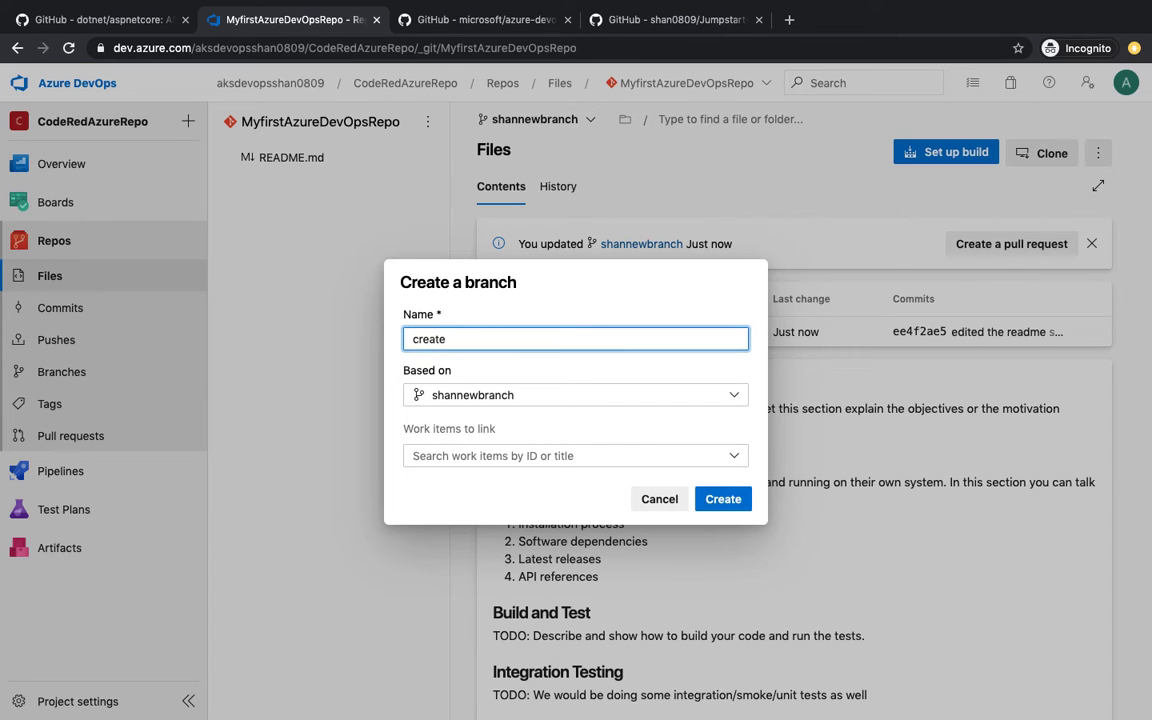
type("u")
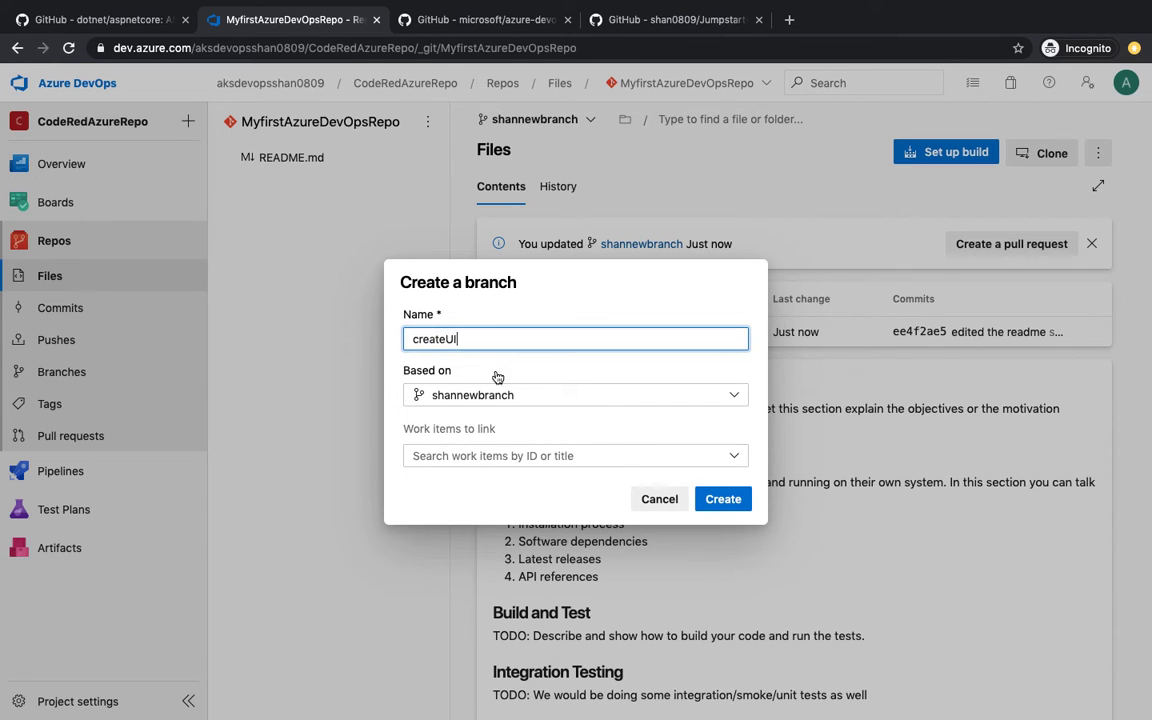
type("I")
Step: Base the new branch on master, link no work items, and create it
left_click(505, 396)
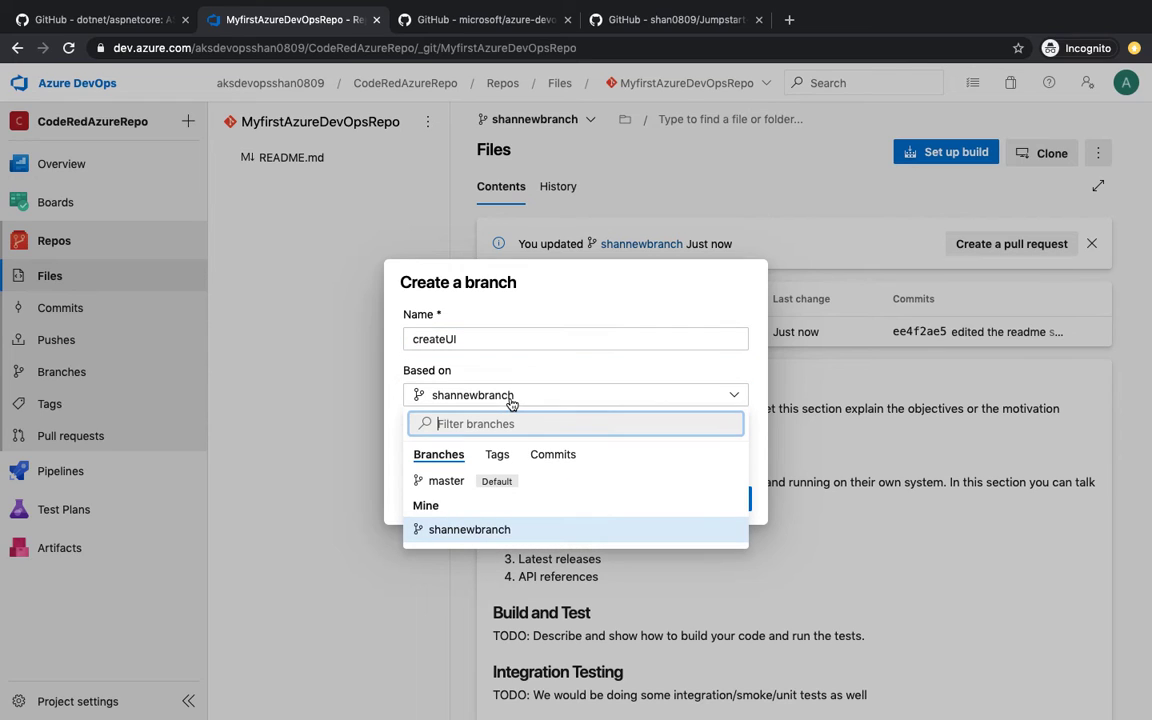
left_click(454, 485)
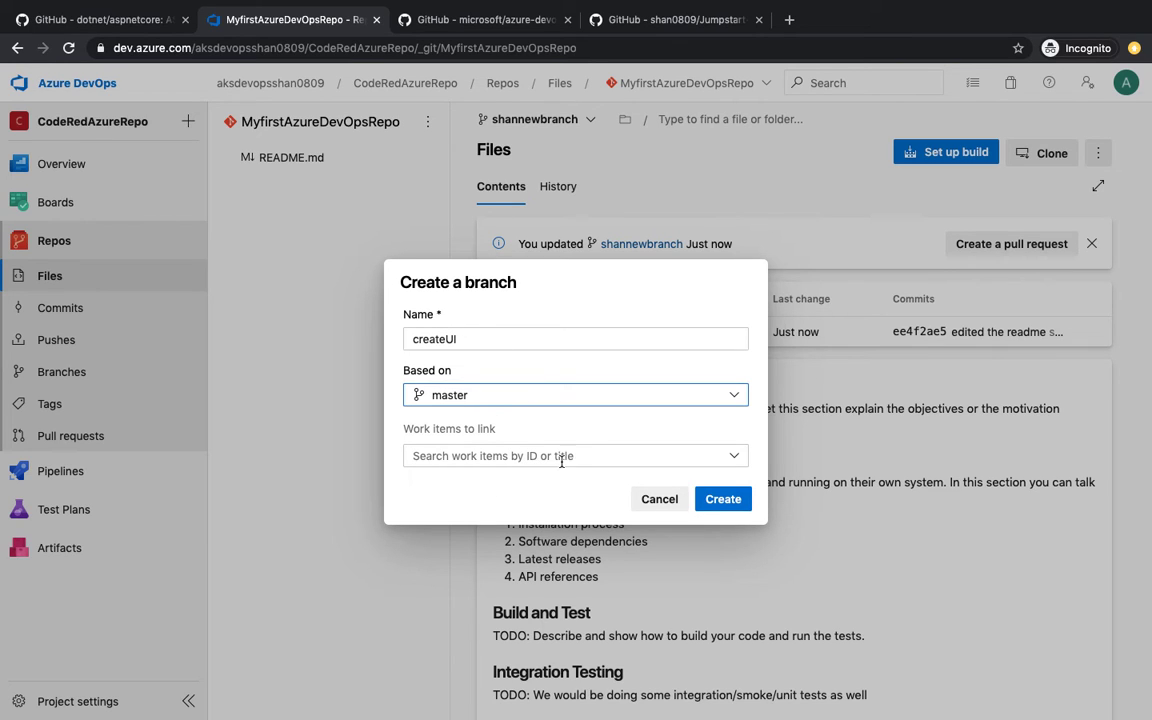
left_click(695, 456)
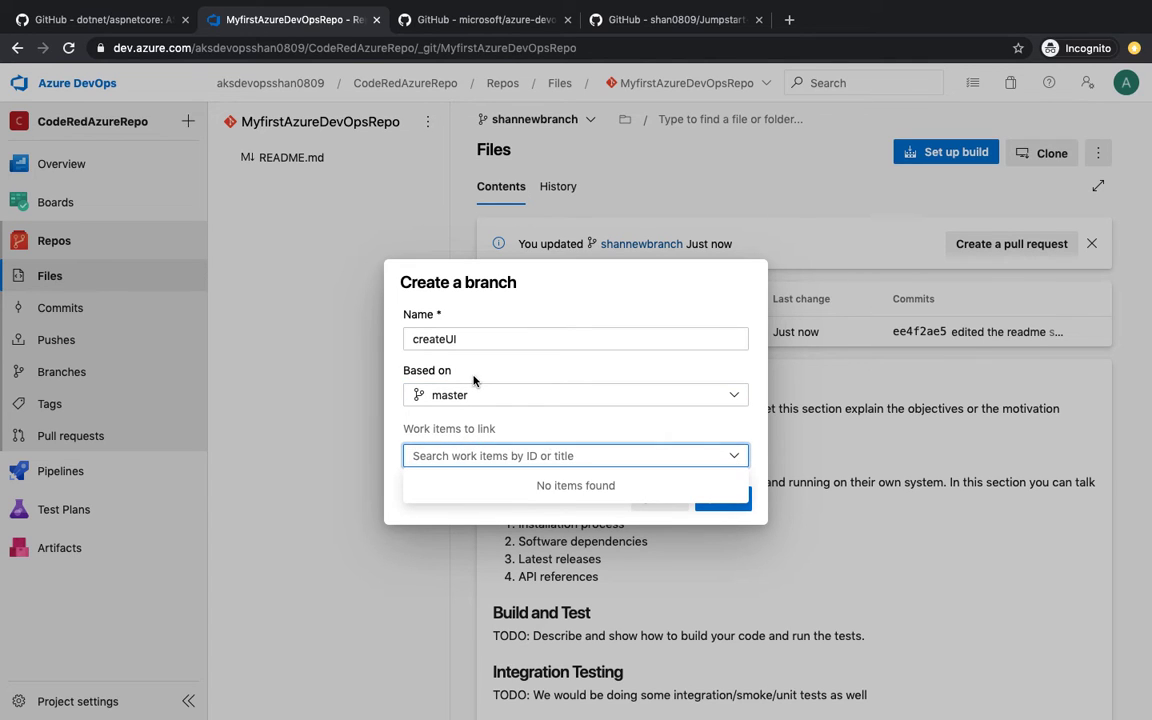
left_click(530, 436)
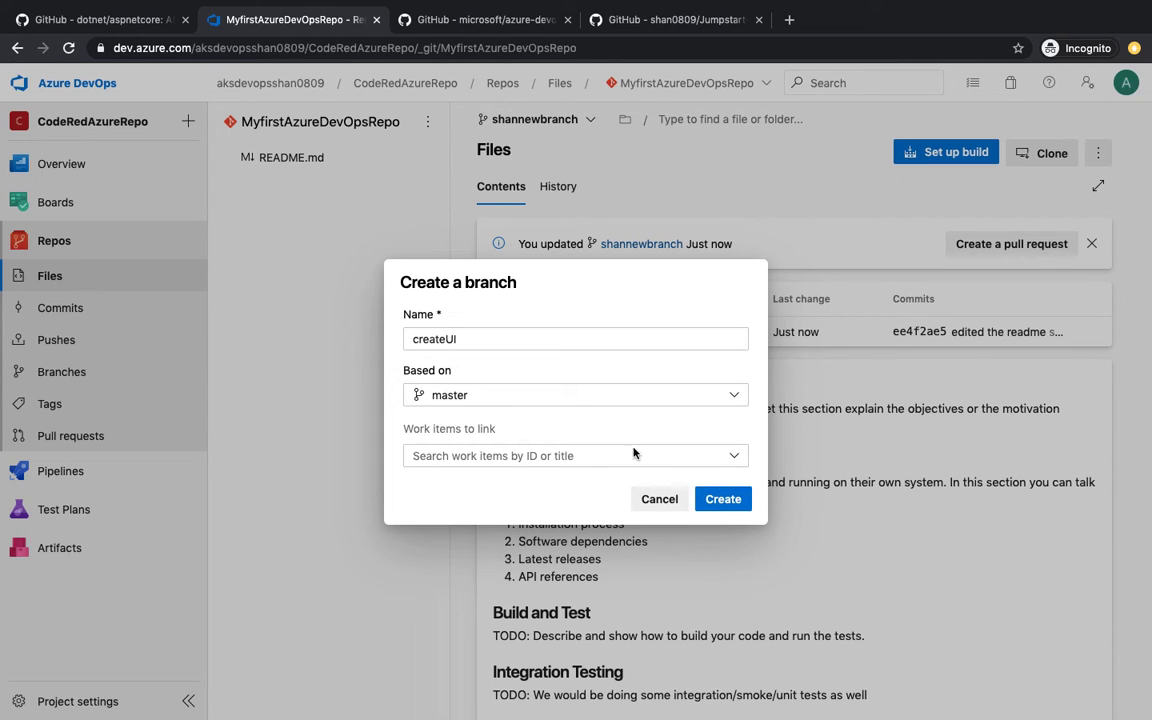
left_click(729, 497)
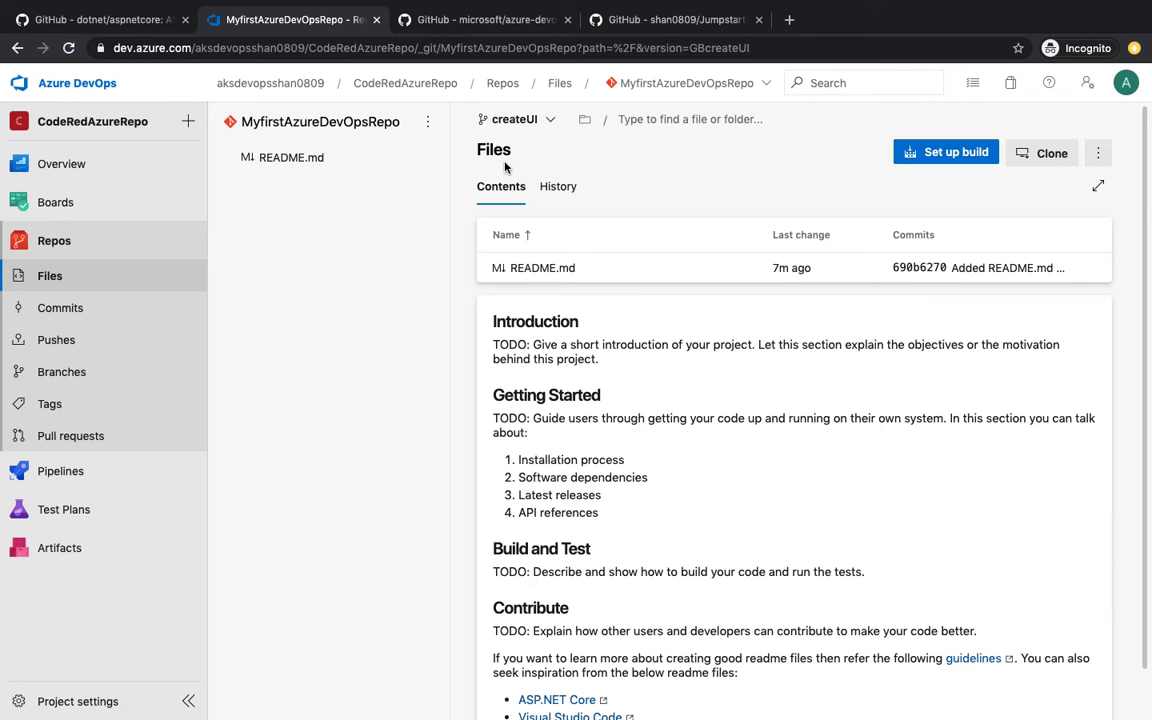
Step: Check the repository's branch list, switch to Visual Studio Code, and clear the terminal
left_click(543, 122)
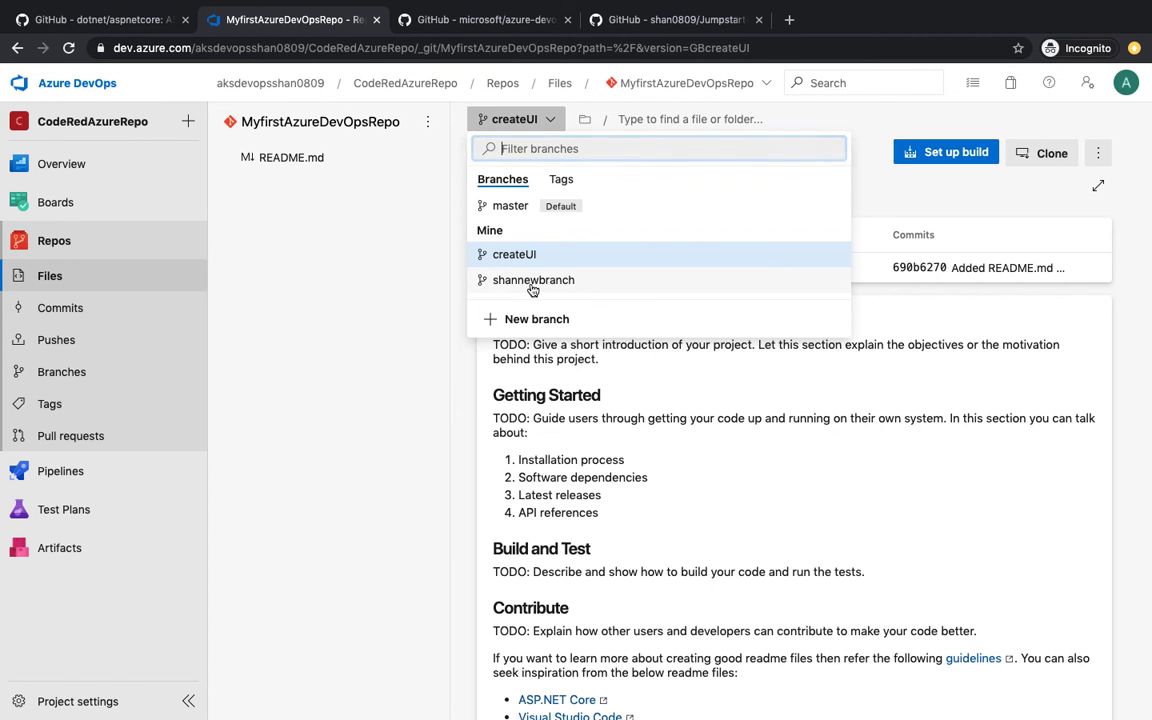
key("ctrl+Left")
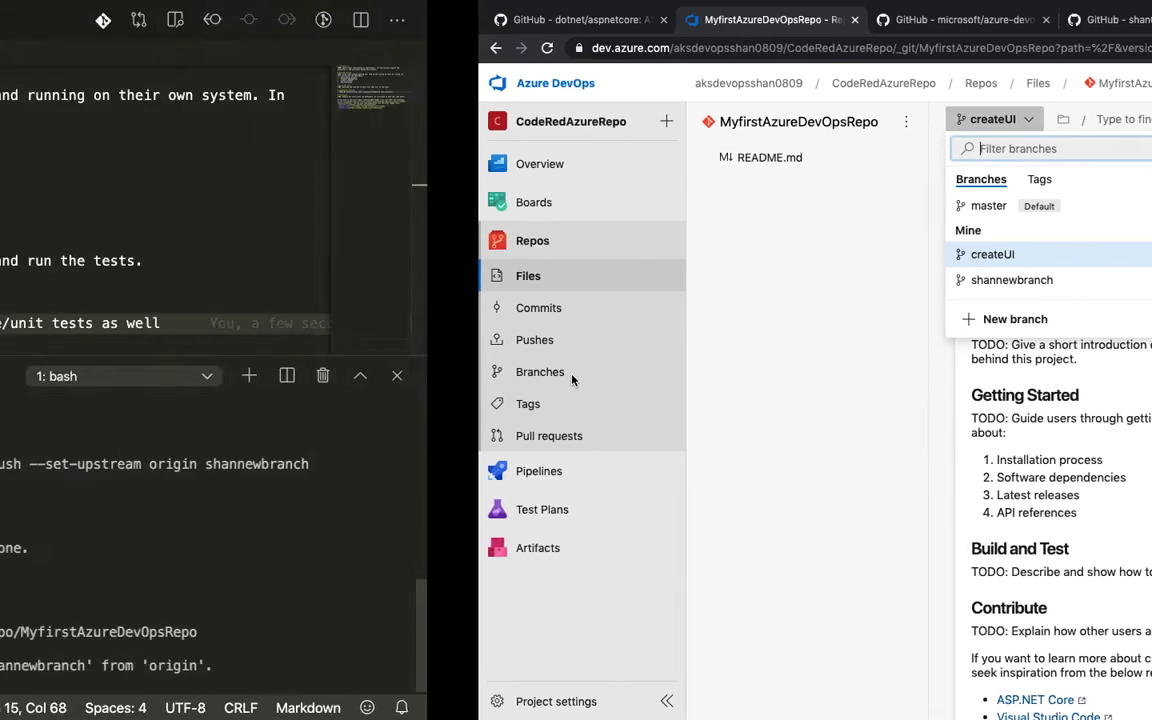
type("clear")
key("Return")
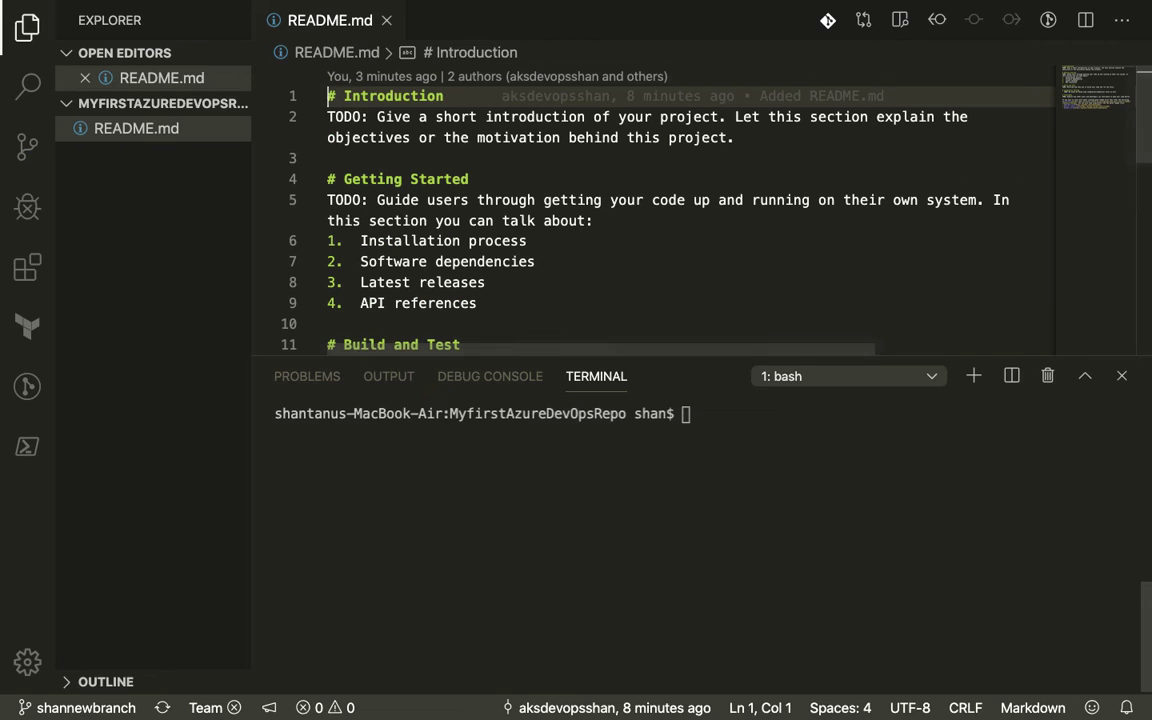
Step: Try running a plain git push in the terminal again, and clear its output
left_click(713, 615)
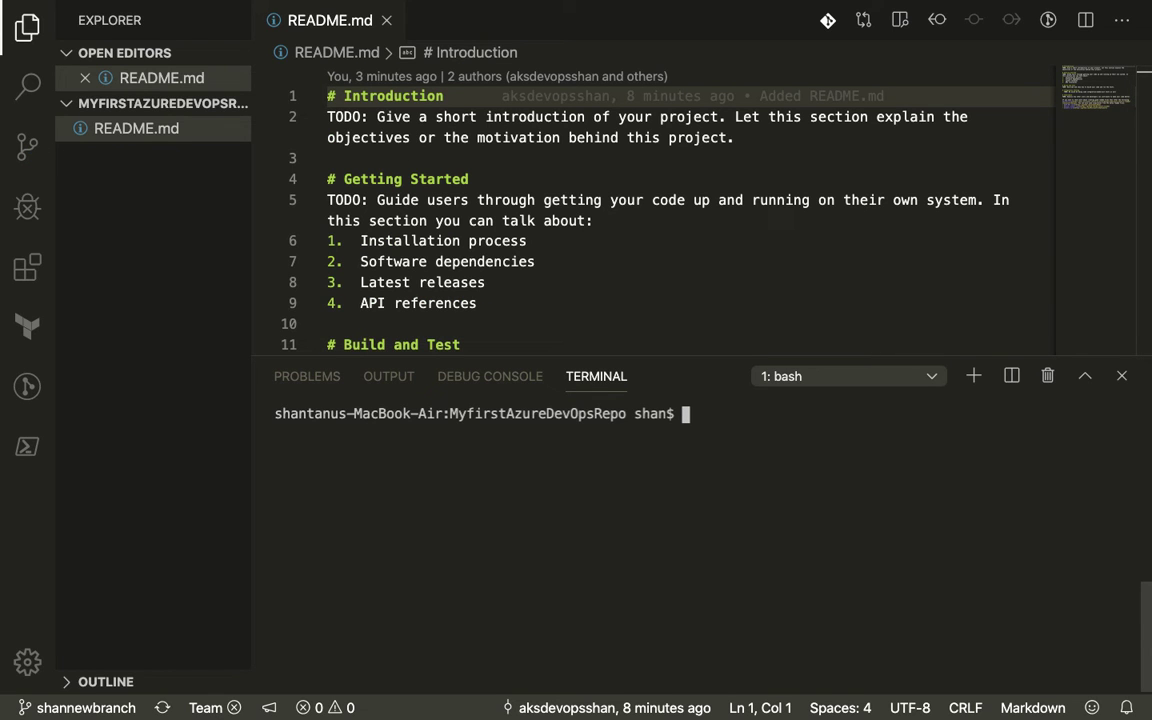
type("git push")
key("Return")
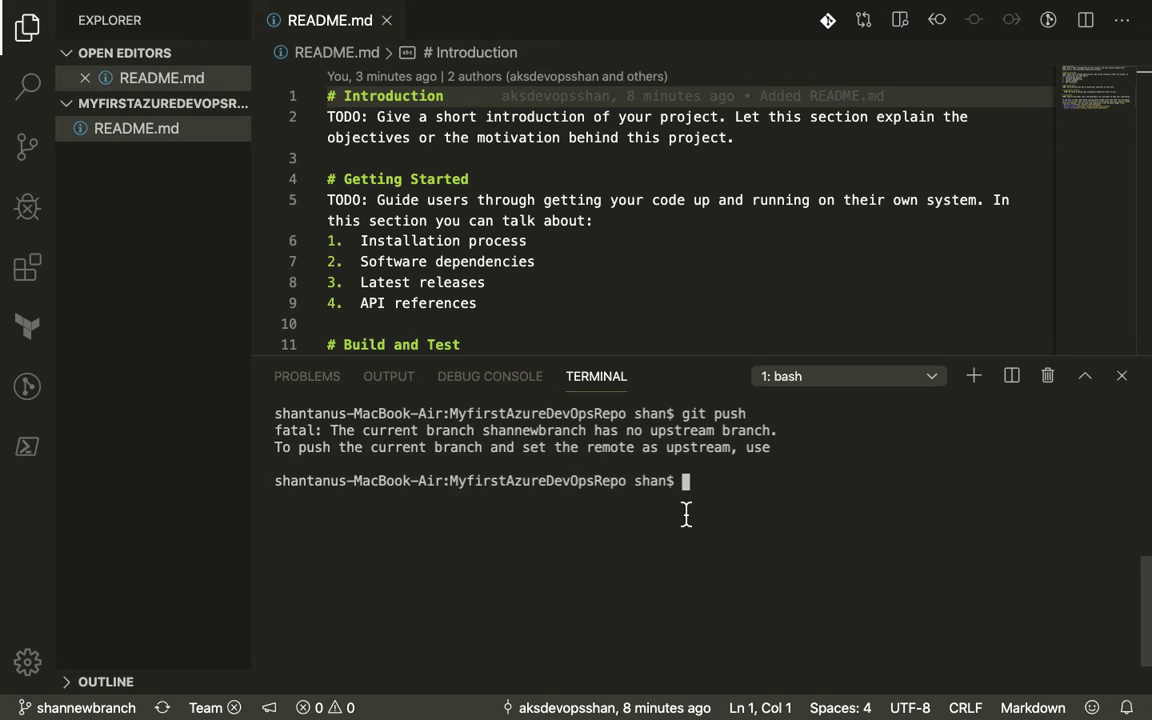
key("ctrl+l")
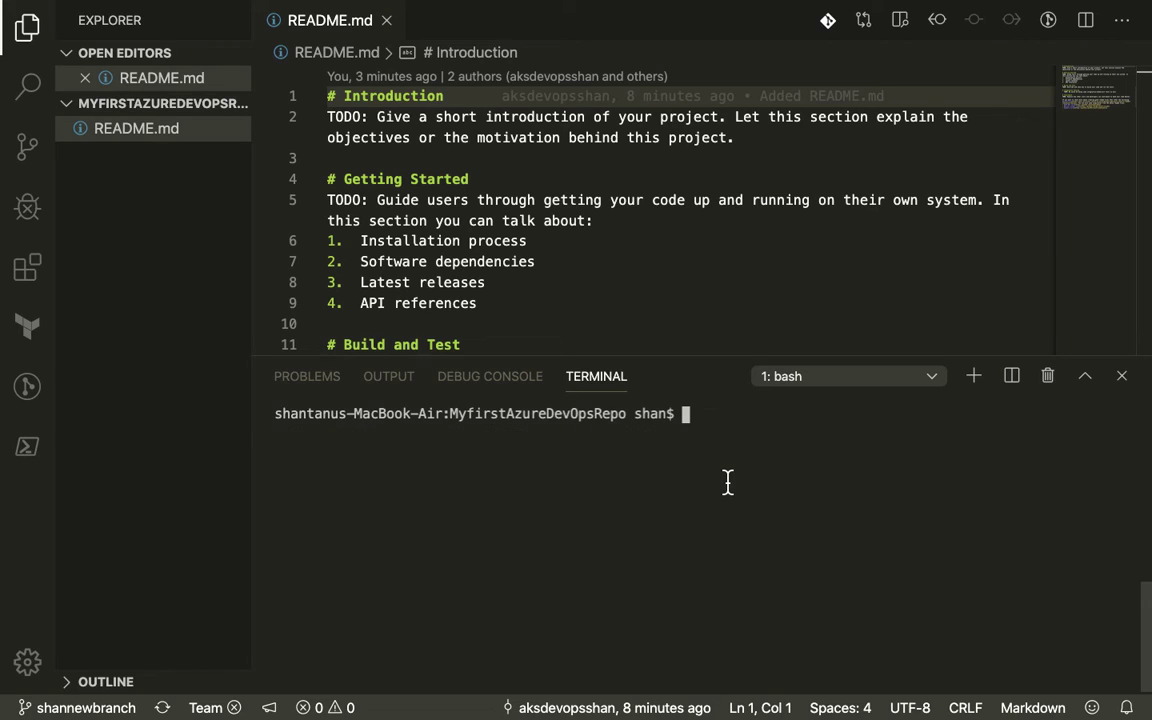
Step: List all local and remote branches with git branch -a and highlight the remotes/origin/createUI entry
type("git branch")
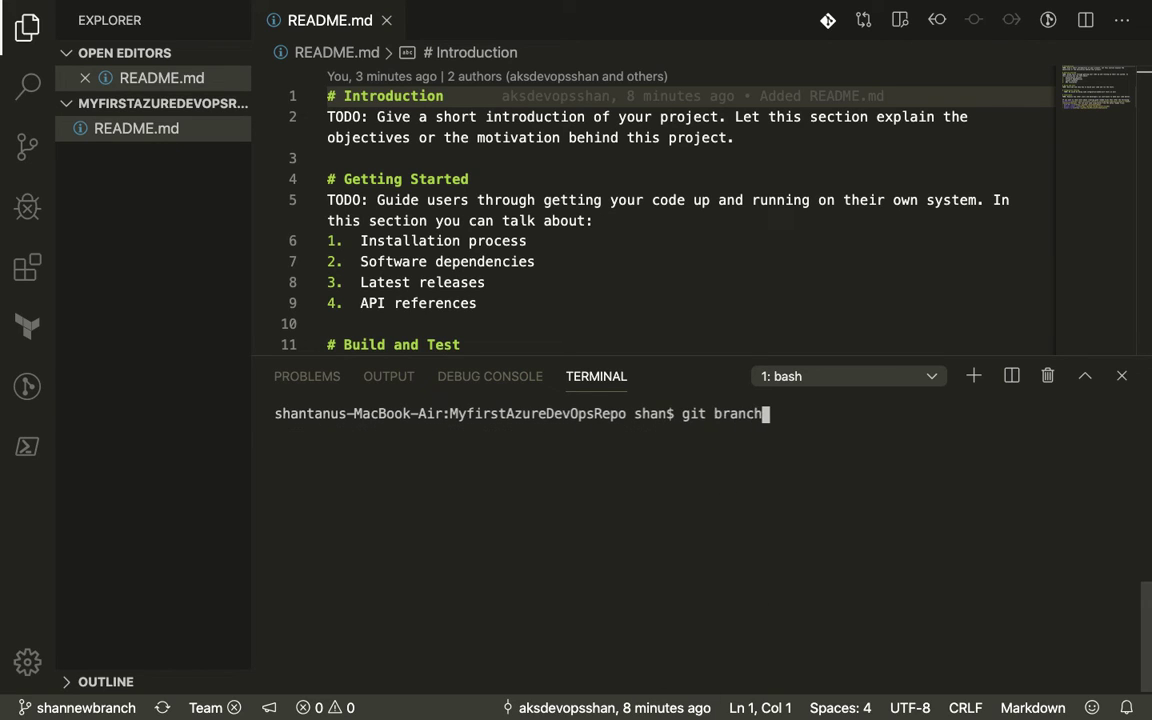
type(" -a")
key("Return")
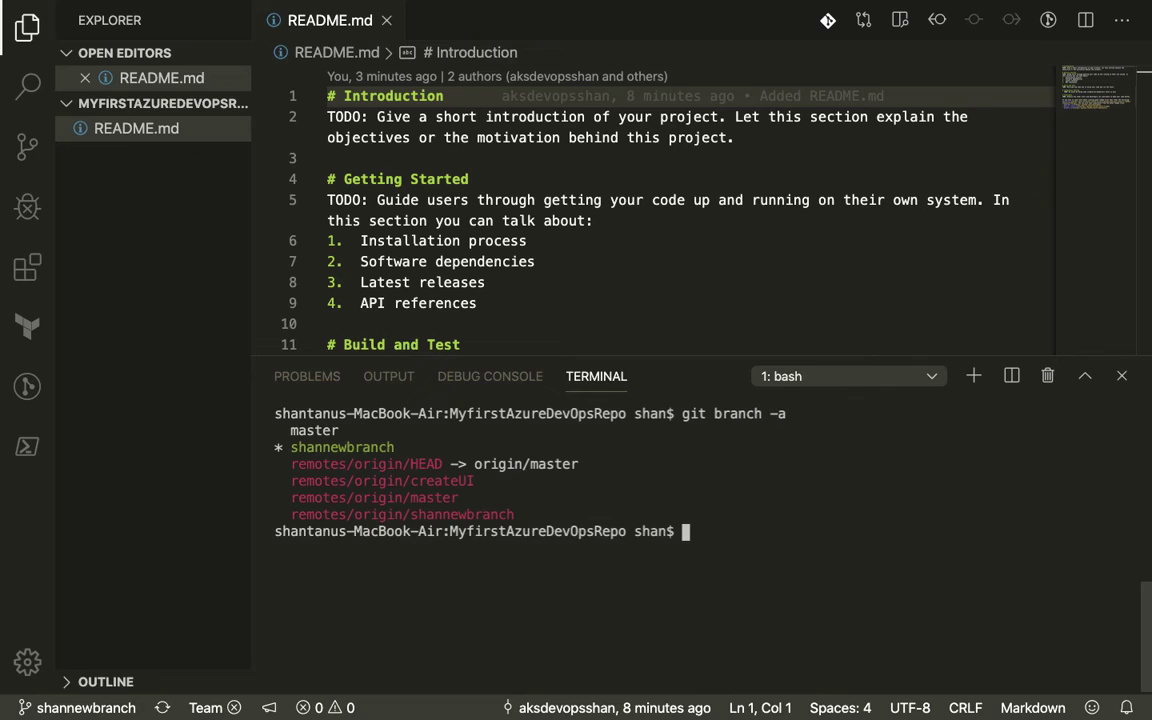
double_click(443, 487)
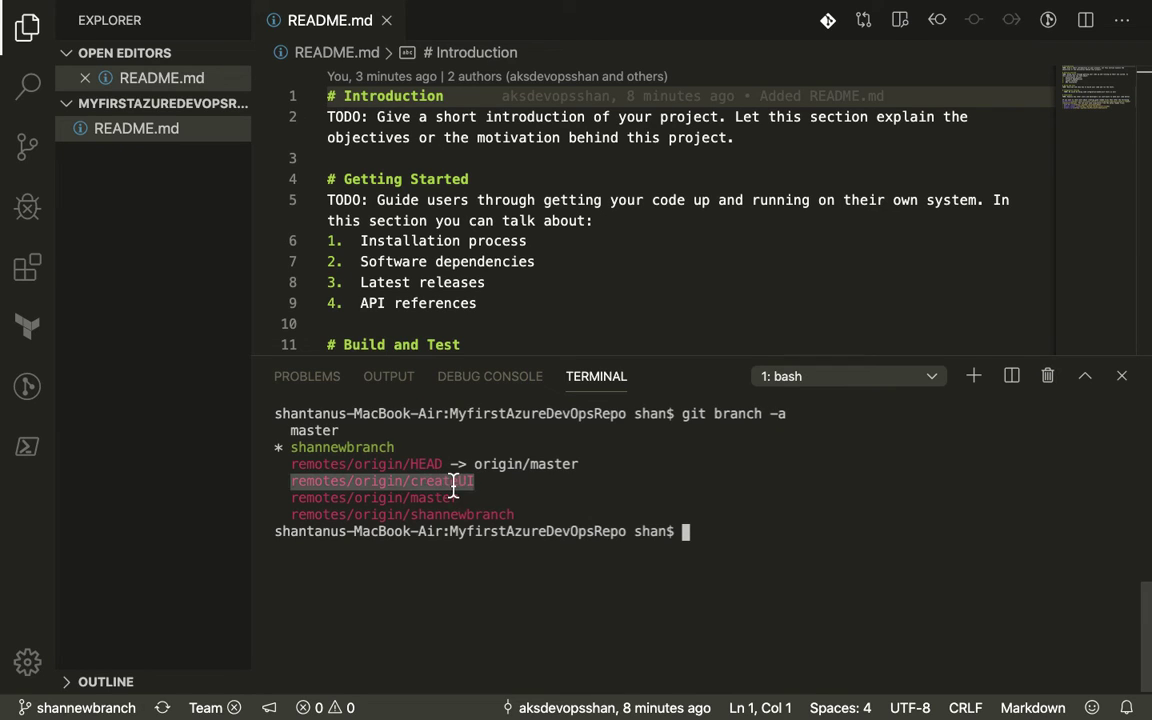
left_click(443, 487)
double_click(443, 487)
Step: Switch to the browser, look over the microsoft/azure-devops-dotnet-samples repository on GitHub, and copy its URL
key("ctrl+Right")
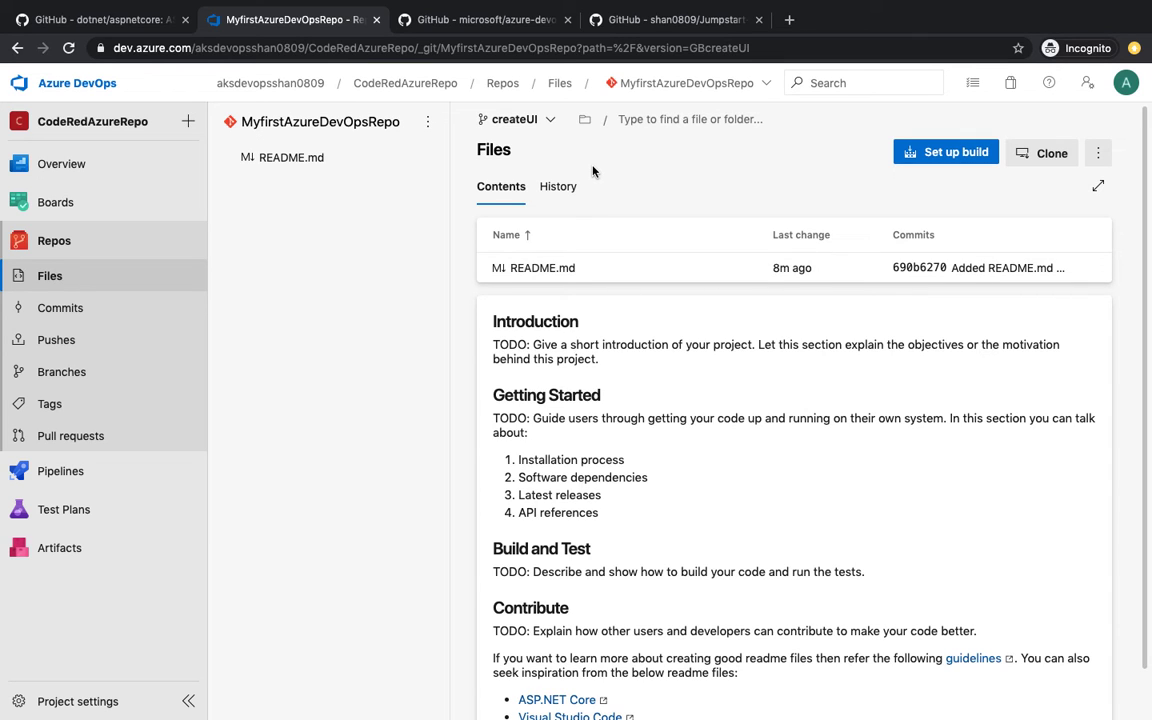
left_click(425, 22)
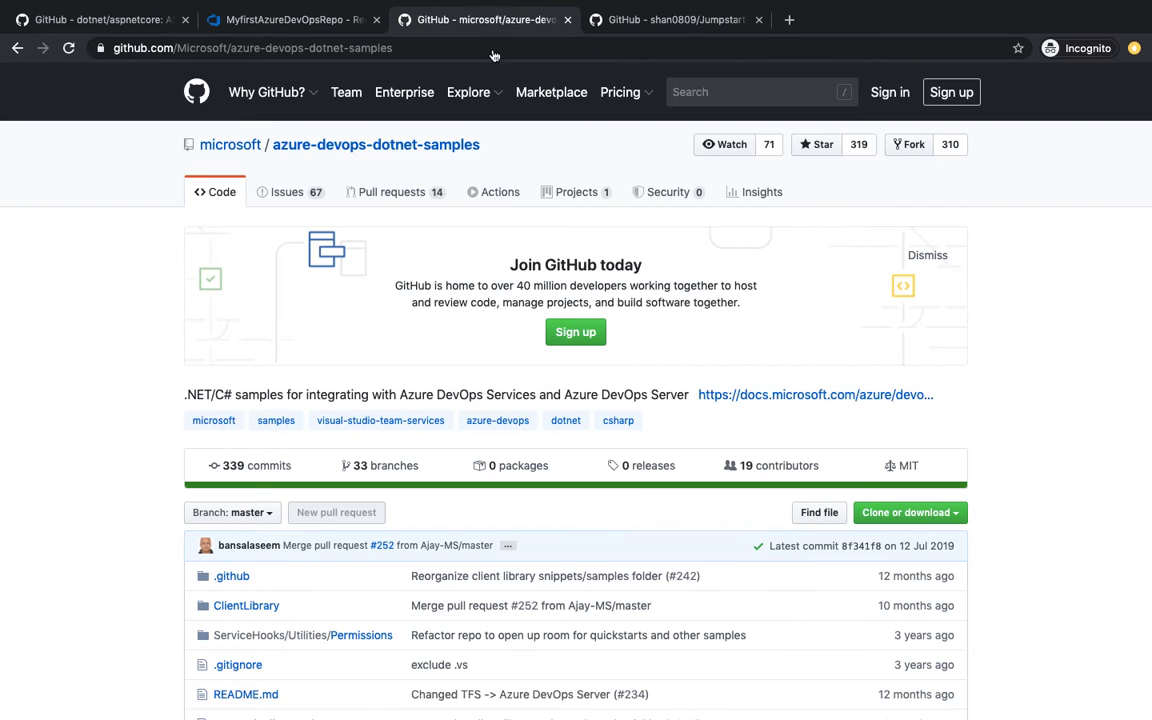
scroll(411, 206, "down", 10)
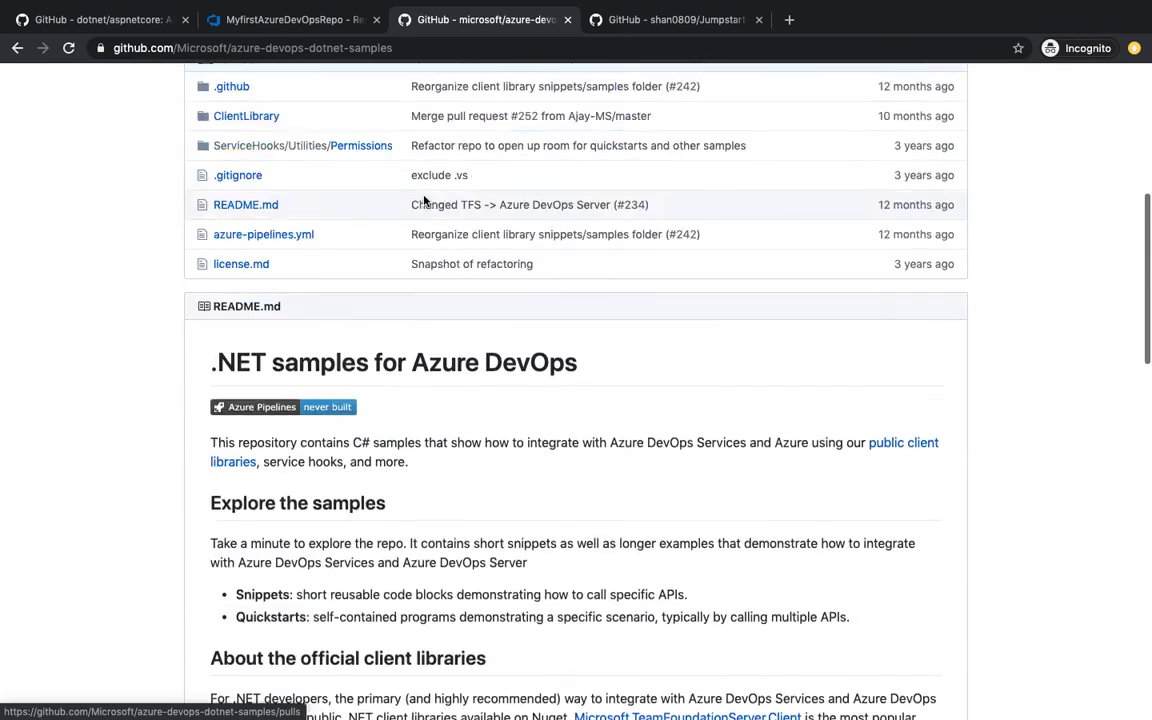
left_click(482, 52)
key("super+c")
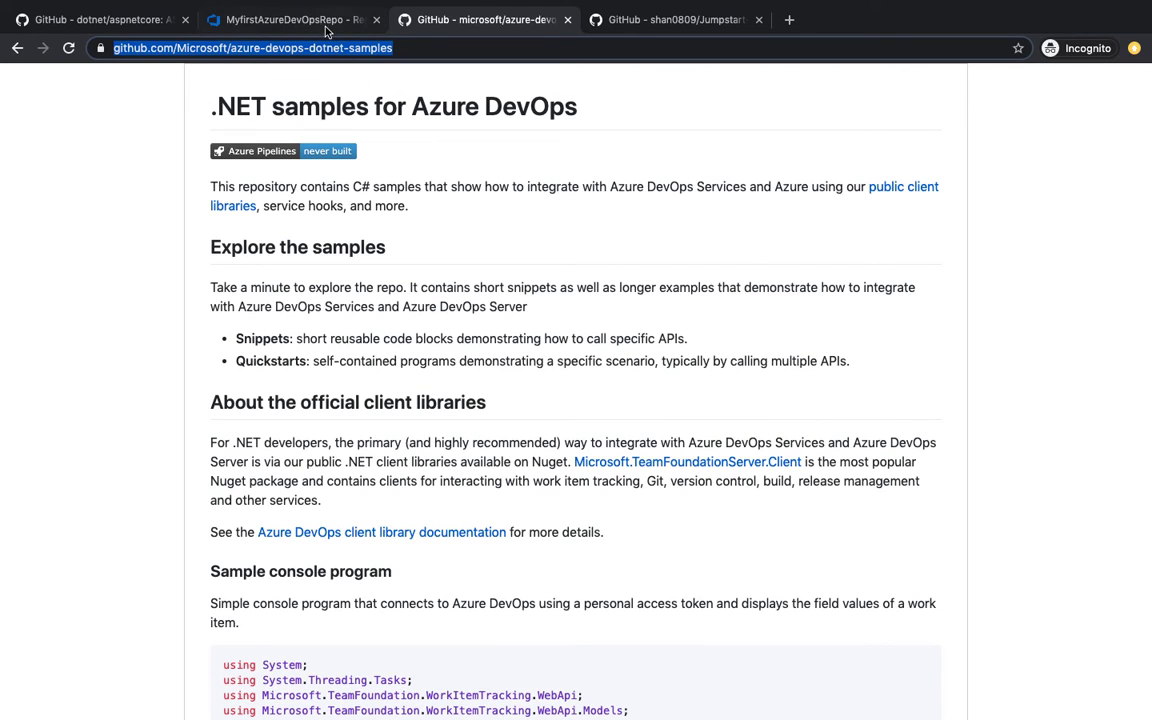
left_click(292, 23)
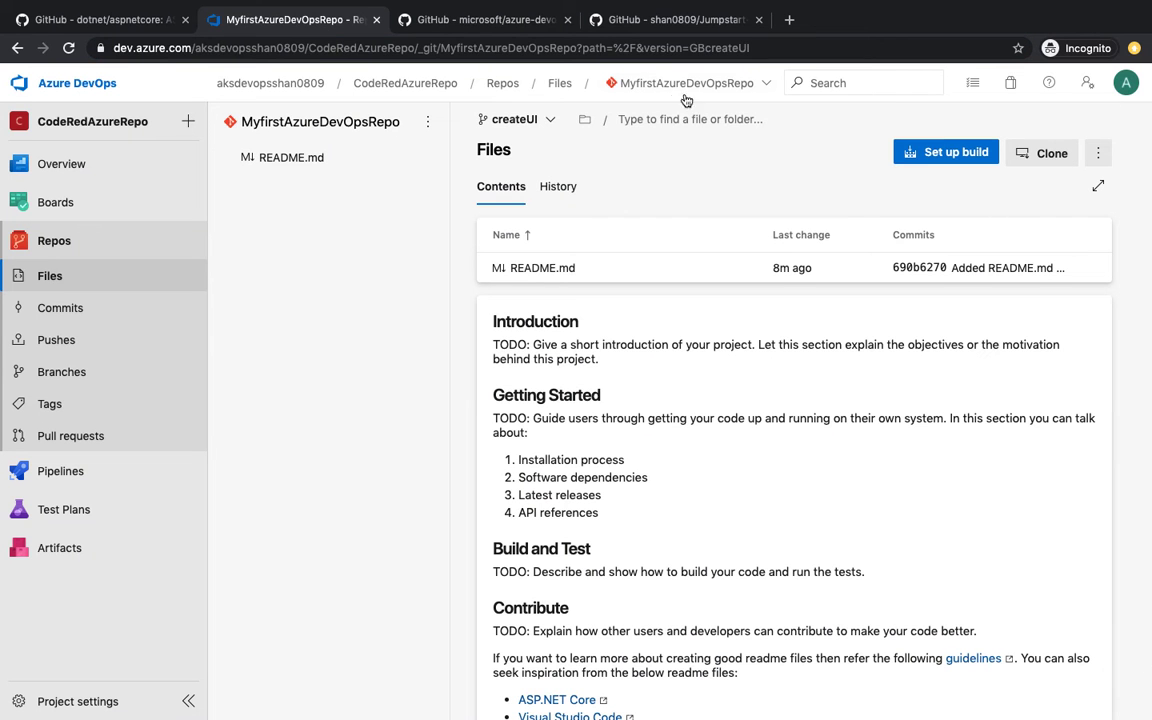
left_click(765, 84)
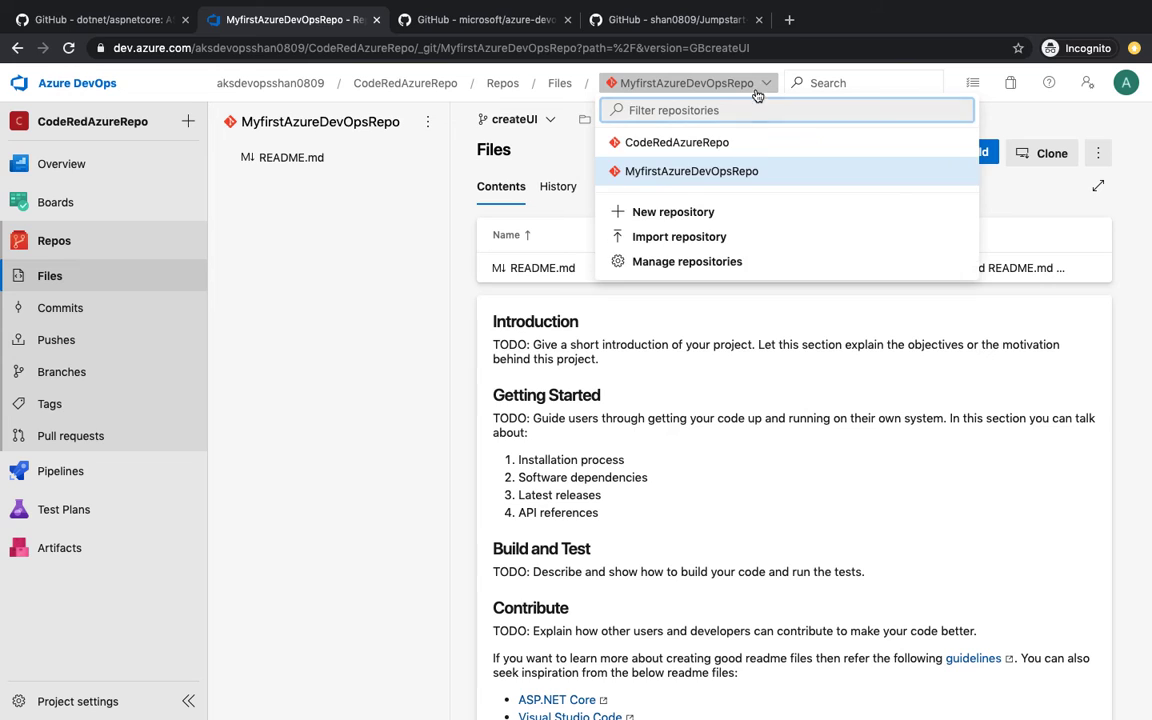
left_click(677, 238)
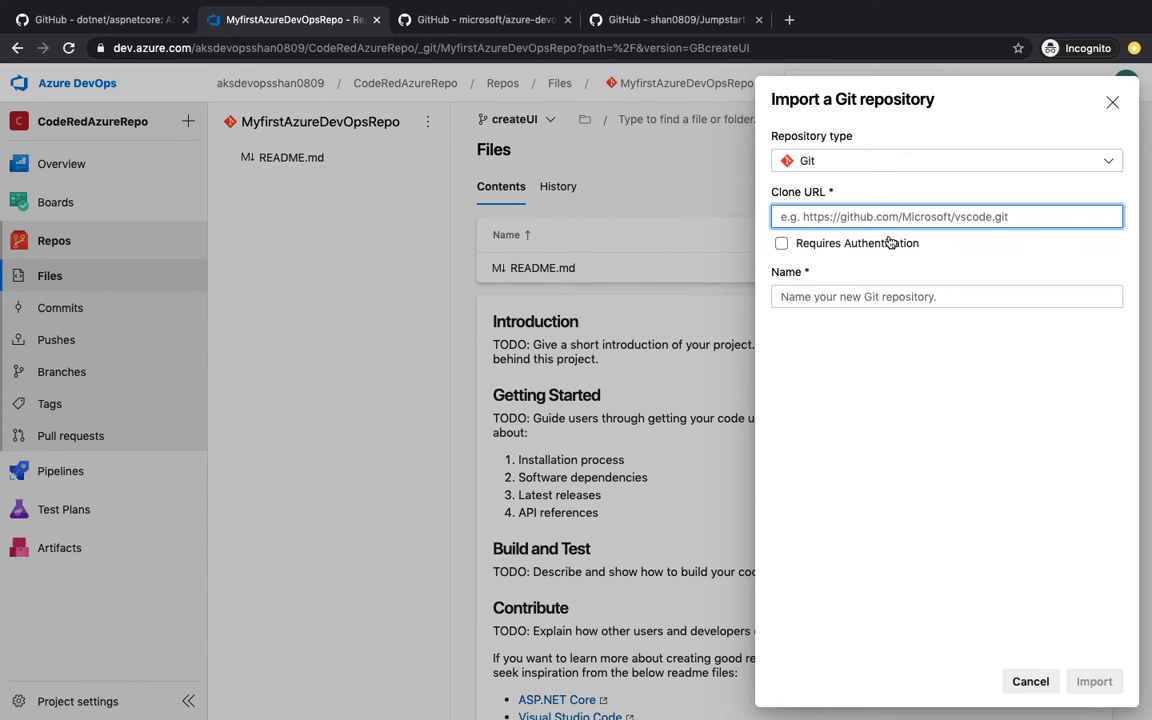
left_click(877, 163)
left_click(847, 192)
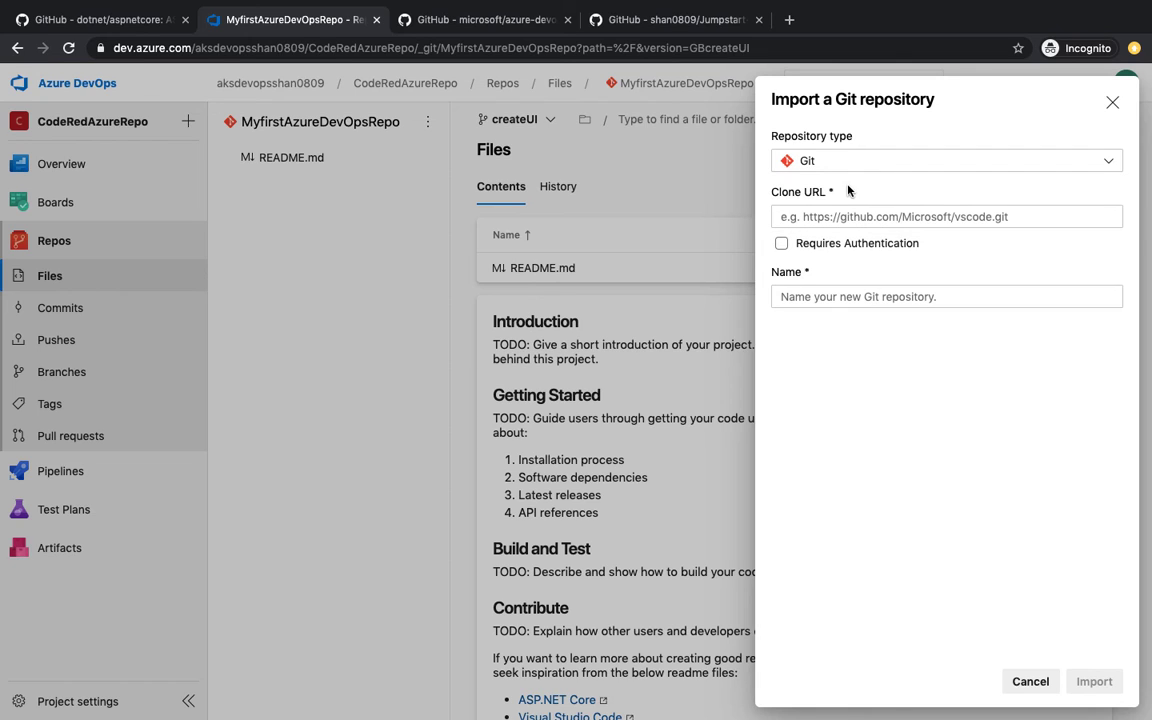
left_click(845, 216)
key("super+v")
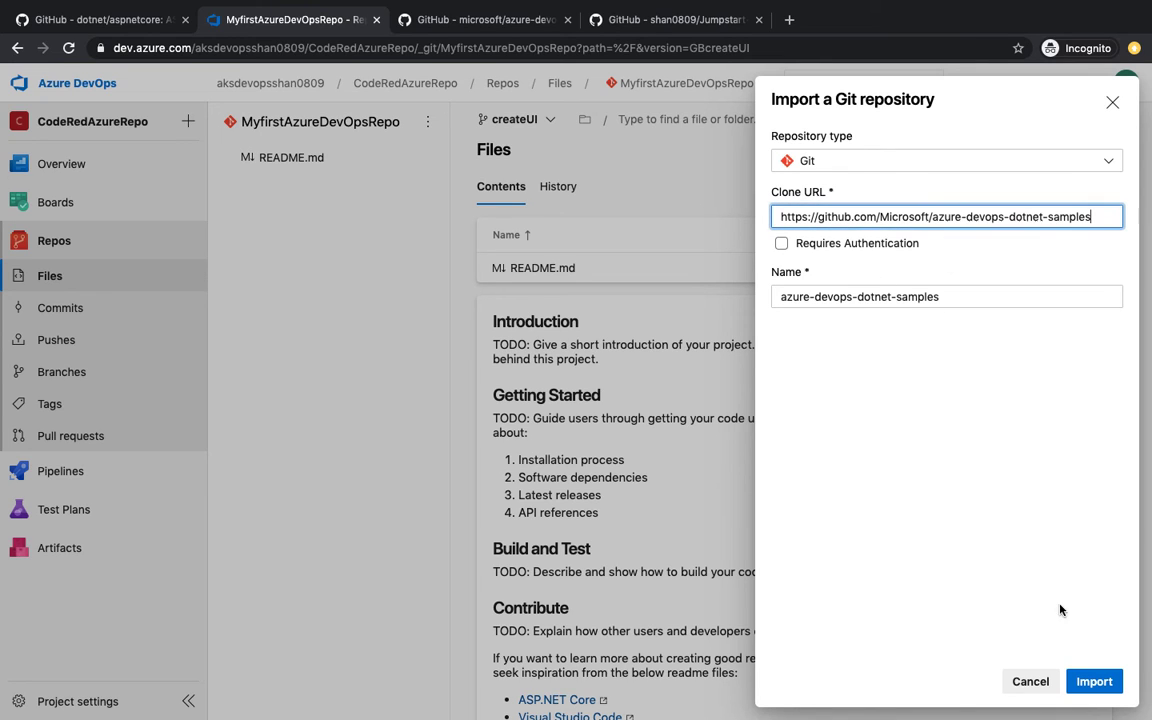
left_click(1098, 682)
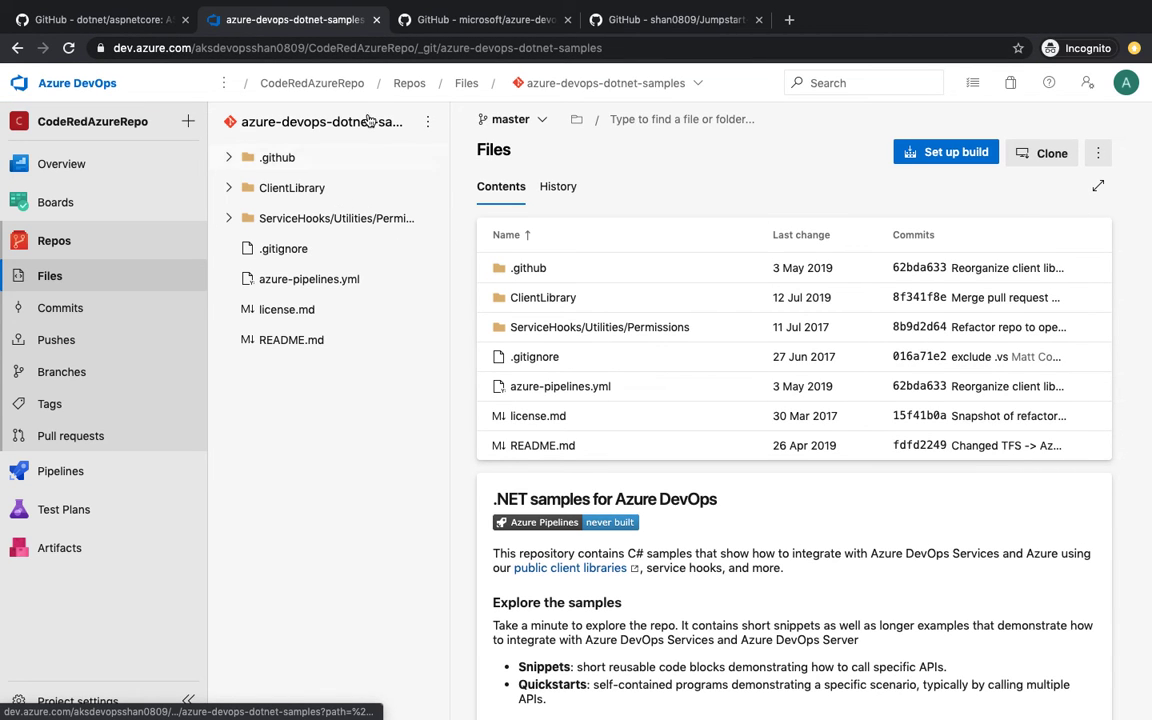
Step: Compare the imported azure-devops-dotnet-samples files with the GitHub original, and look through the imported repository's branch list
left_click(488, 20)
scroll(374, 223, "up", 10)
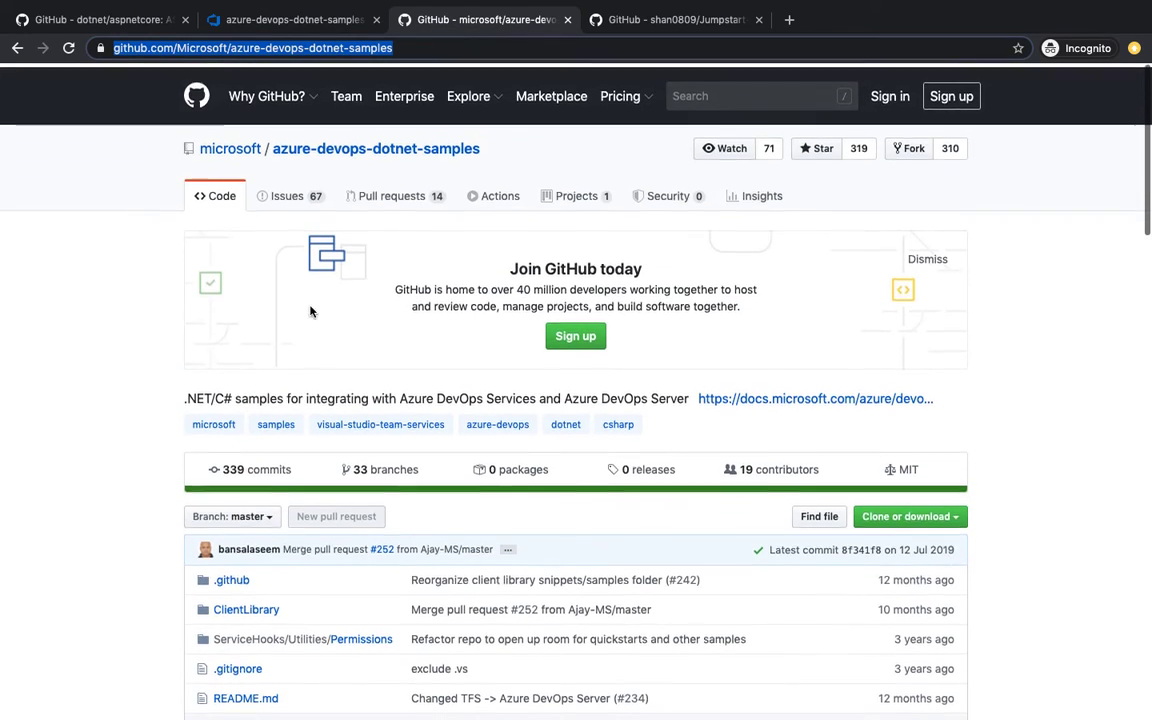
left_click(255, 22)
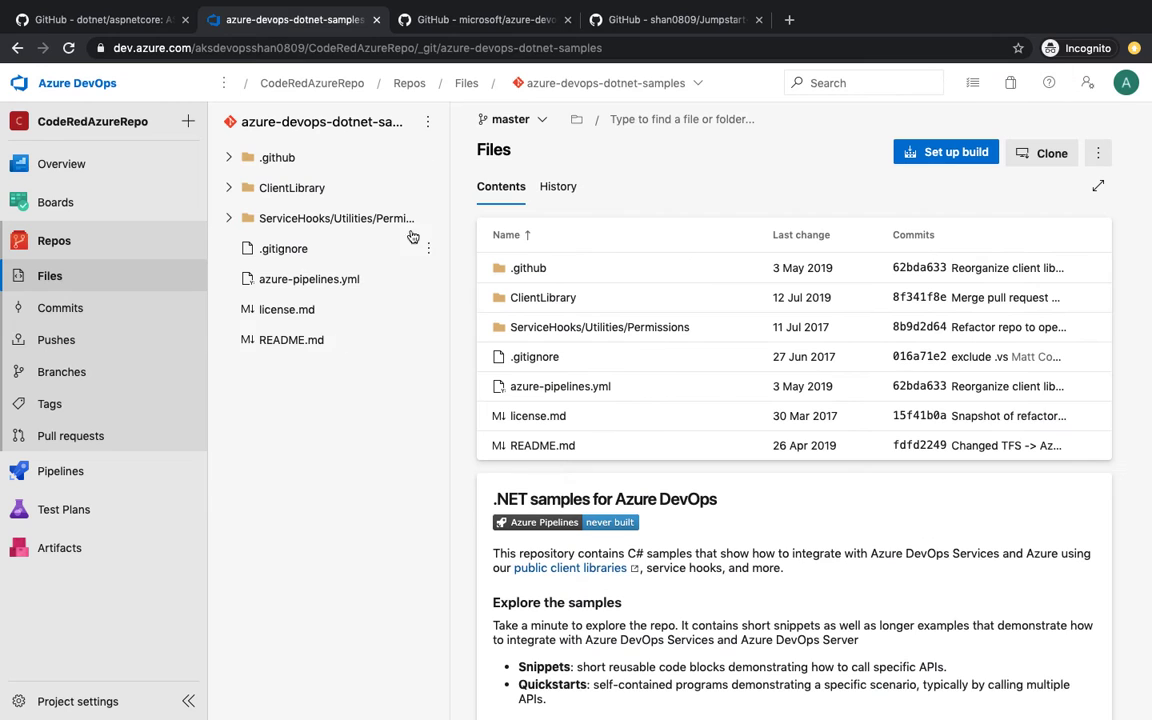
scroll(743, 494, "down", 1)
scroll(674, 494, "up", 1)
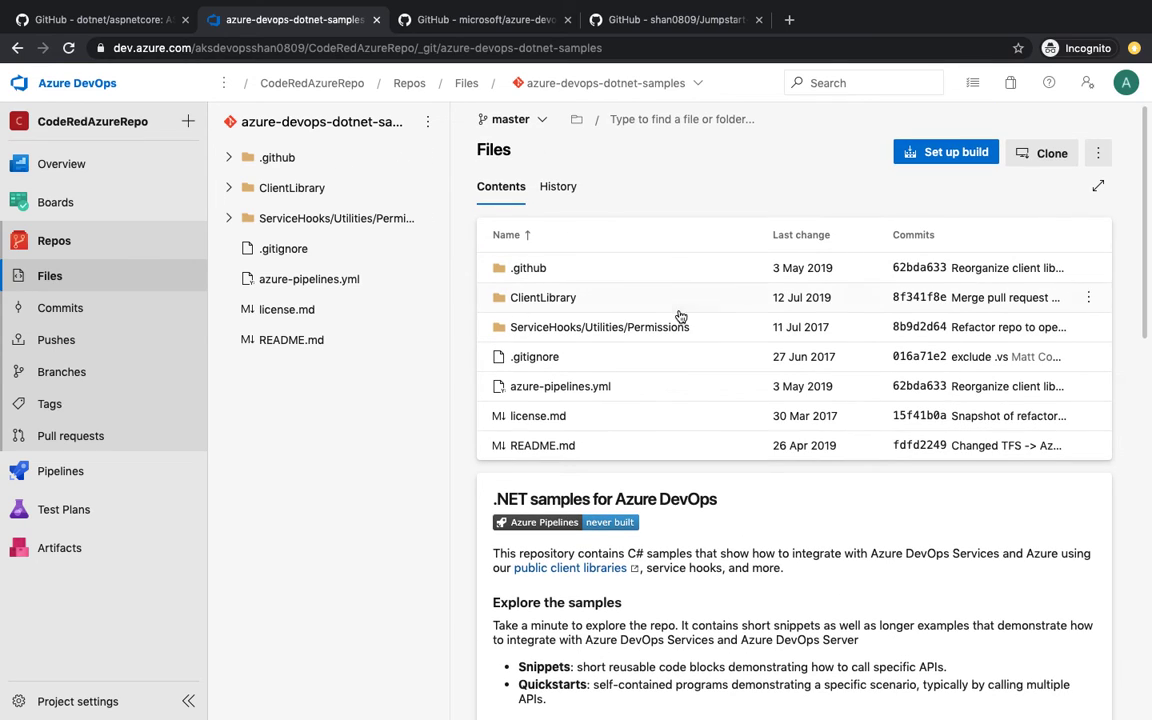
scroll(667, 356, "down", 10)
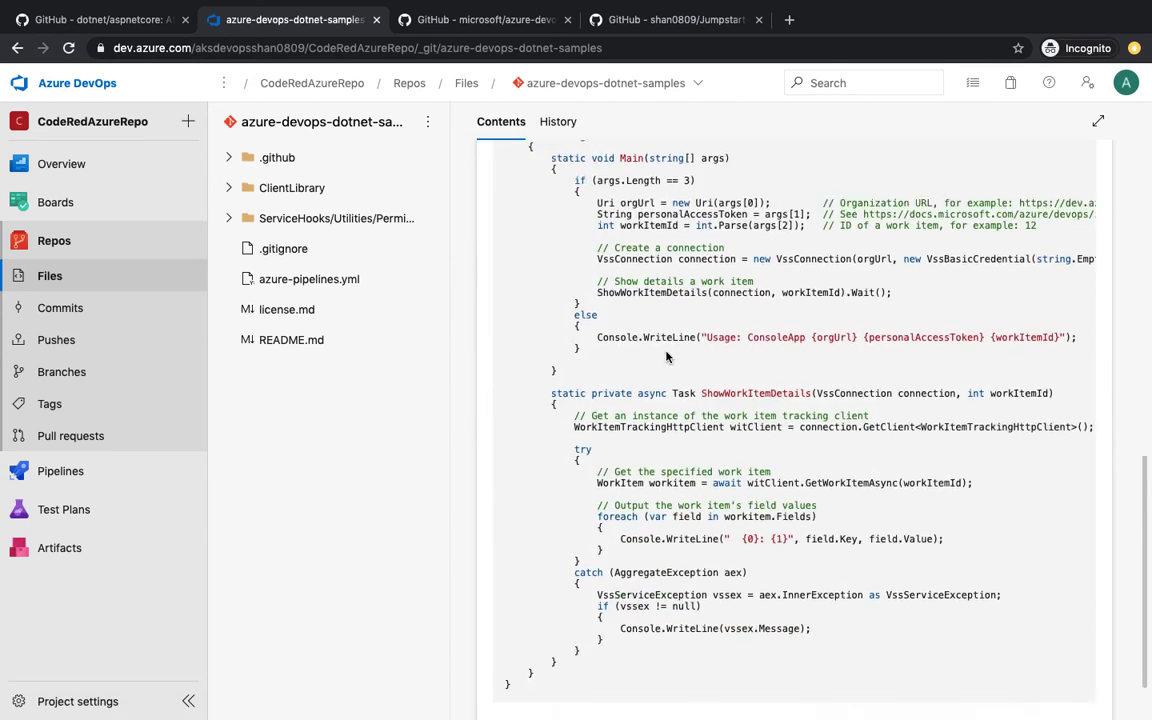
scroll(667, 356, "up", 10)
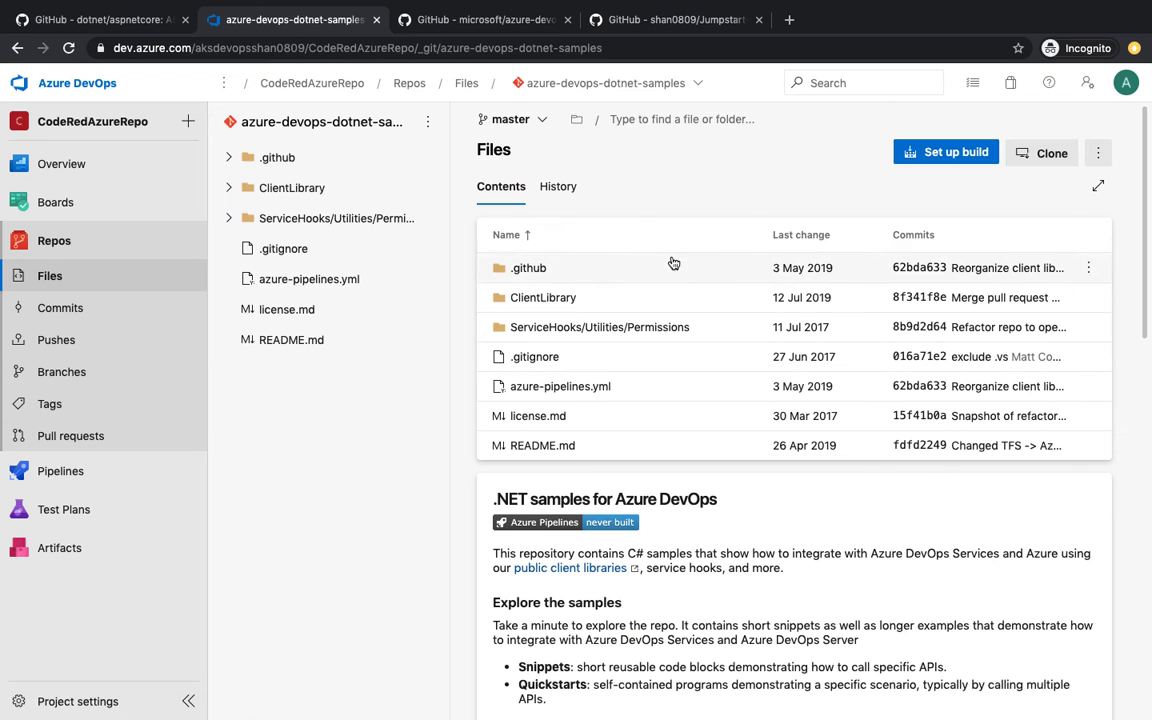
left_click(518, 119)
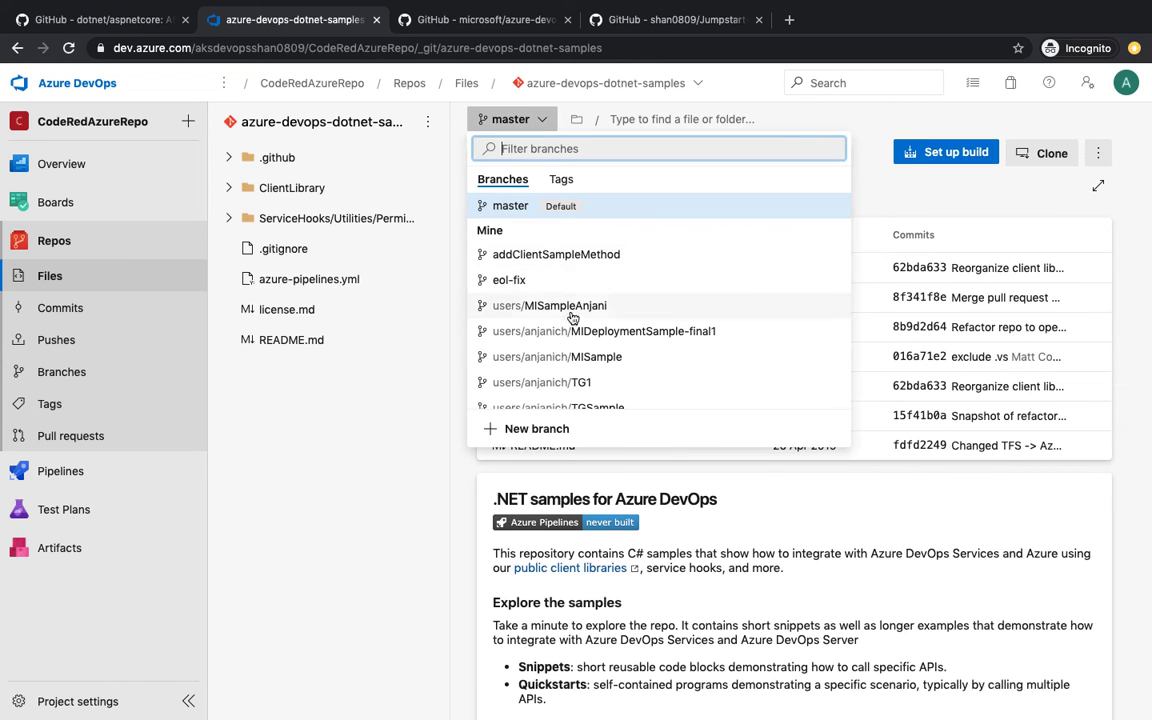
scroll(564, 337, "down", 5)
scroll(564, 337, "up", 5)
left_click(892, 194)
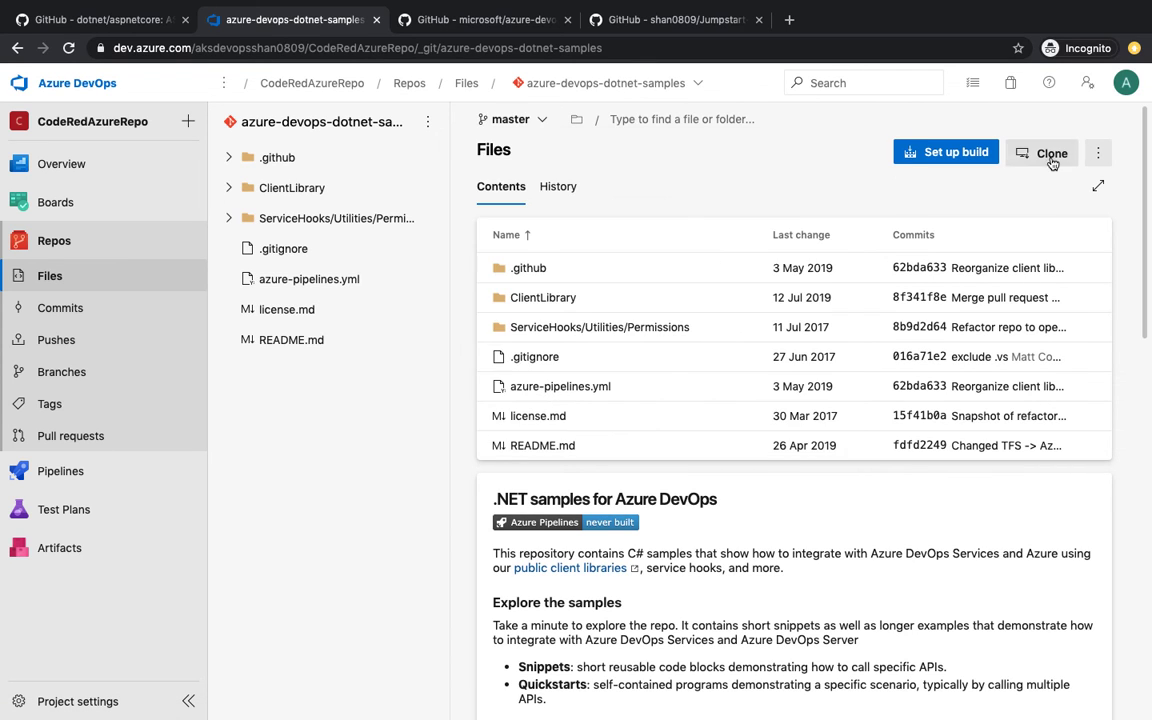
Step: Copy the SSH clone URL of azure-devops-dotnet-samples, and clear the terminal in Visual Studio Code
left_click(1050, 153)
left_click(862, 162)
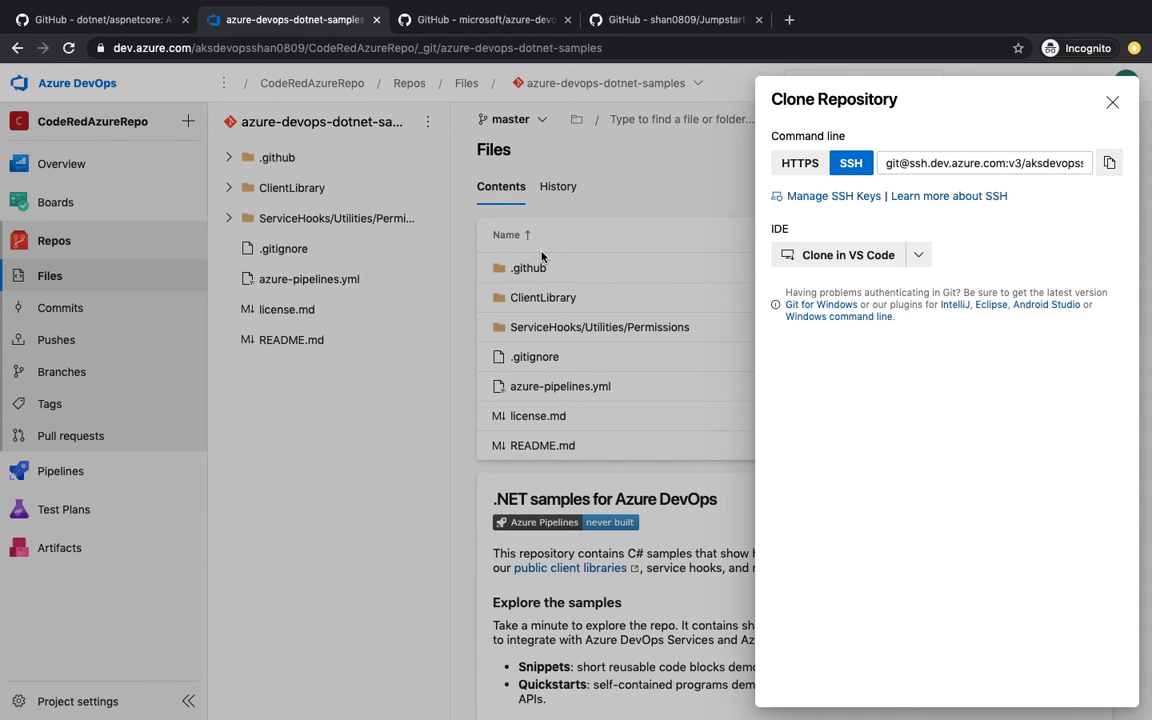
left_click(1106, 165)
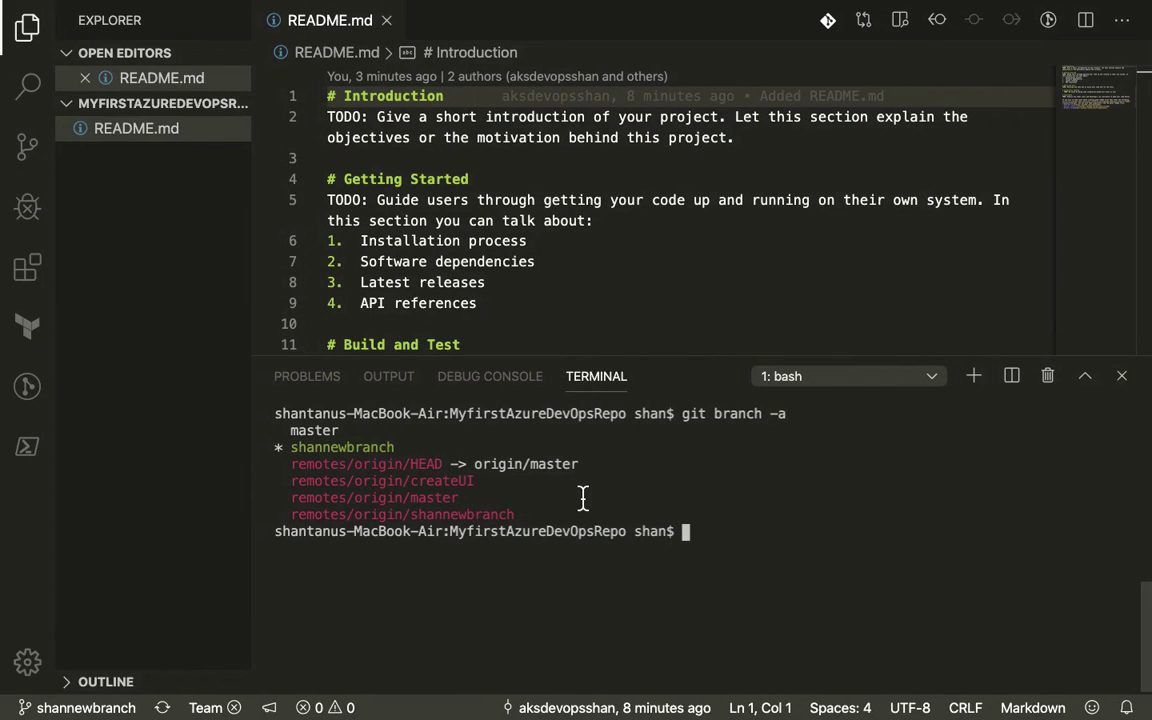
type("clear")
key("Return")
type("git clone")
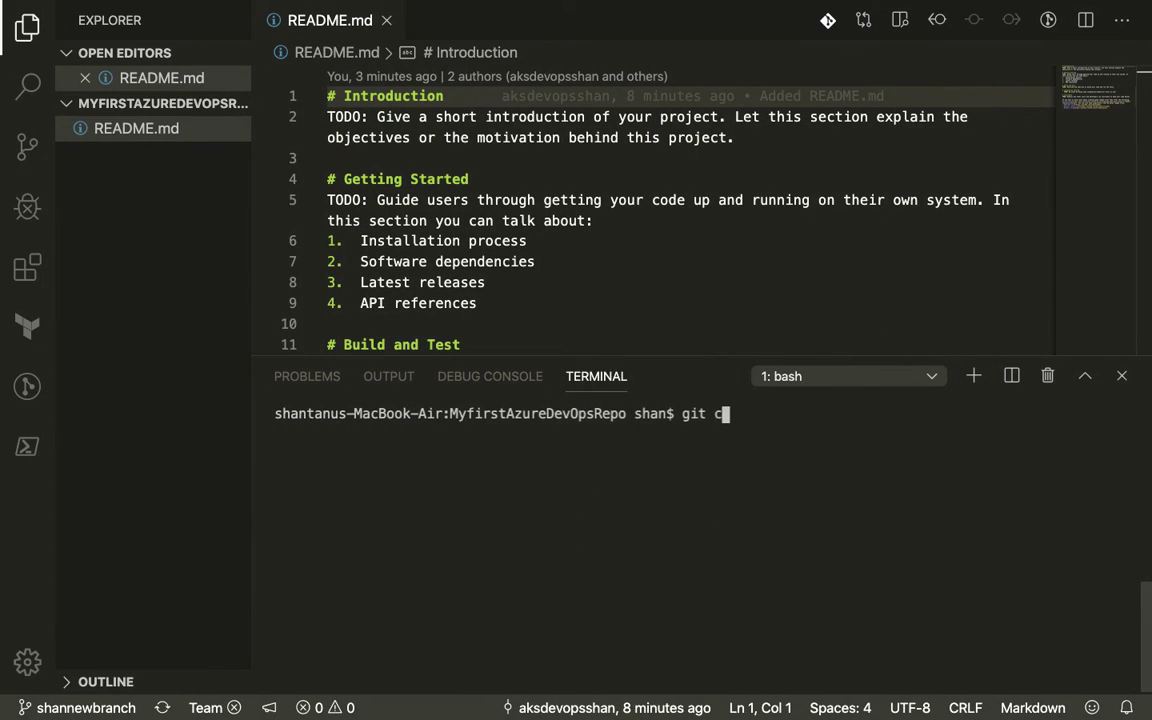
key("BackSpace")
key("BackSpace")
key("BackSpace")
key("BackSpace")
key("BackSpace")
key("BackSpace")
key("BackSpace")
key("BackSpace")
key("BackSpace")
Step: Go up to the parent folder with cd .. and run git clone there with the copied SSH URL
type("cd ..")
key("Return")
type("git clone")
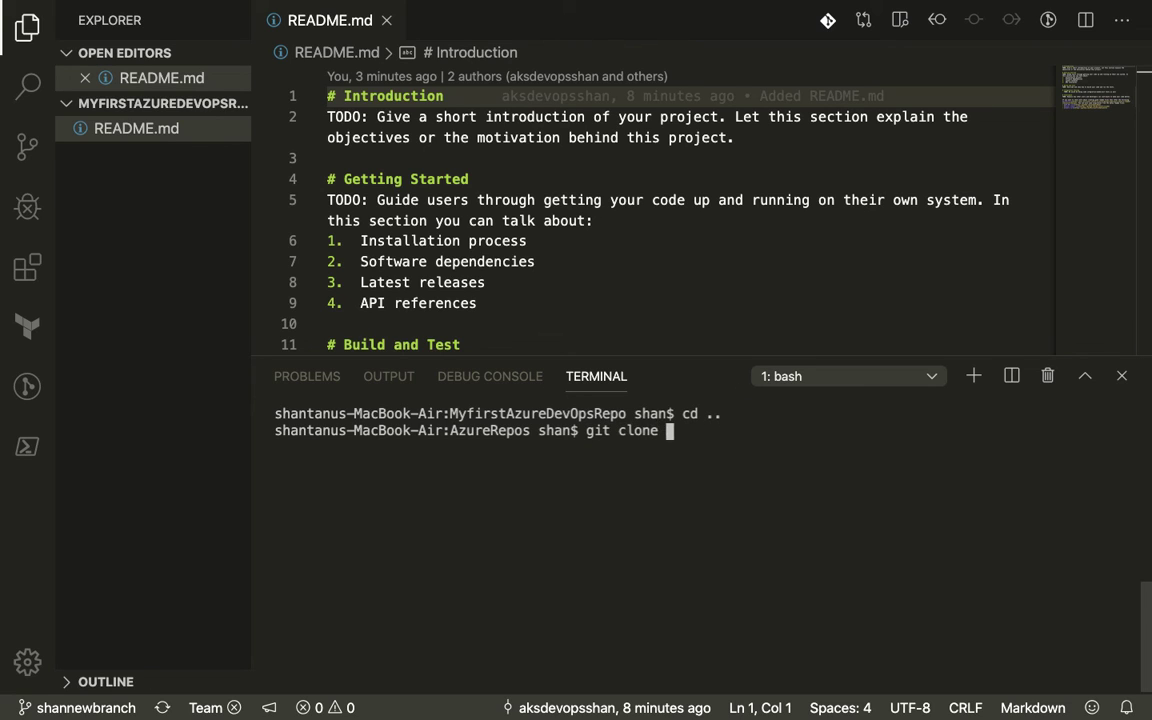
key("super+v")
key("Return")
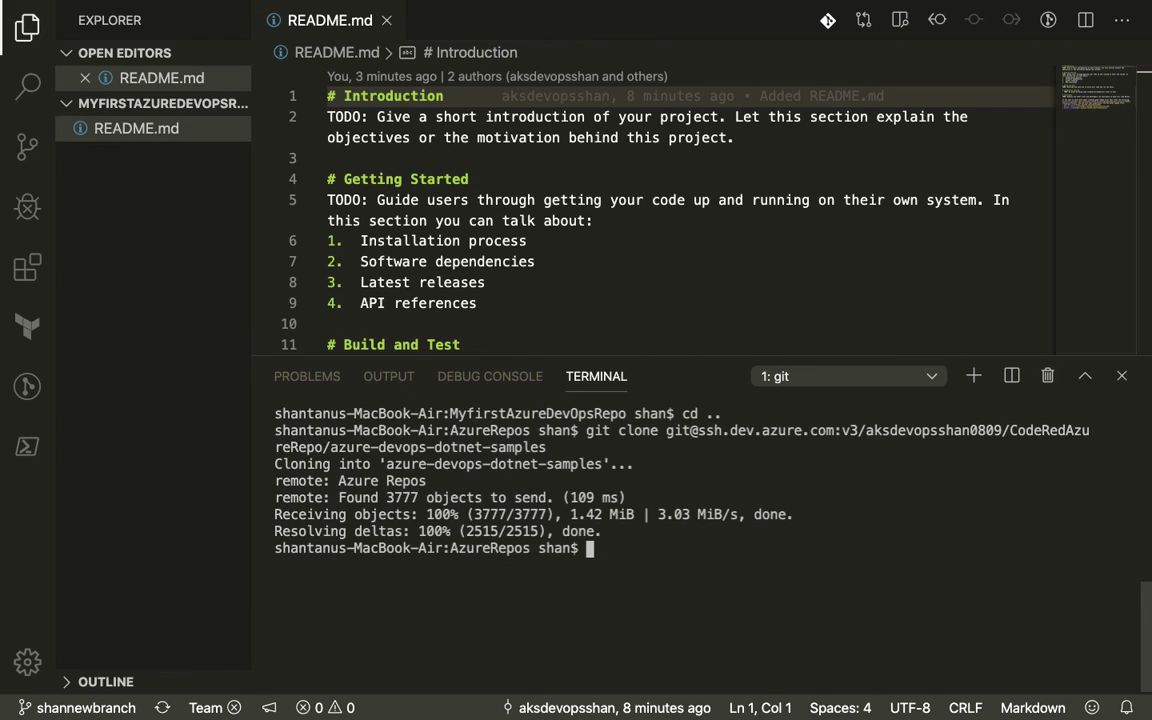
Step: List the current folder's contents with ls and highlight the azure-devops-dotnet-samples entry
type("ls")
key("Return")
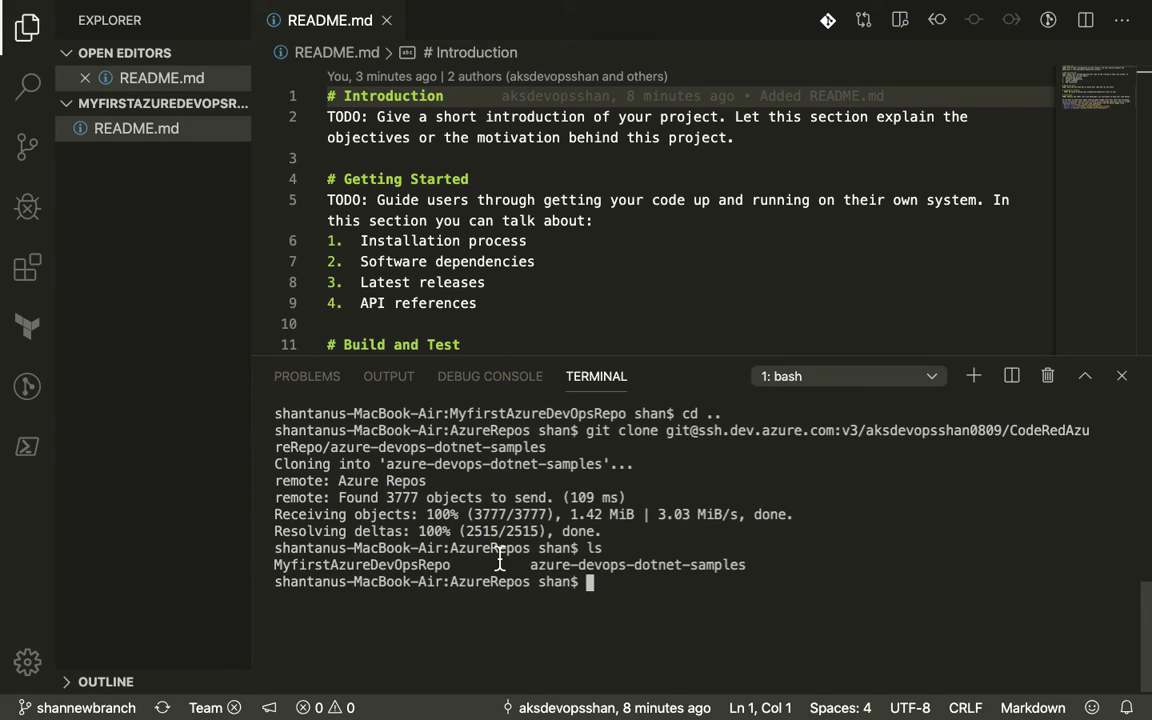
double_click(615, 563)
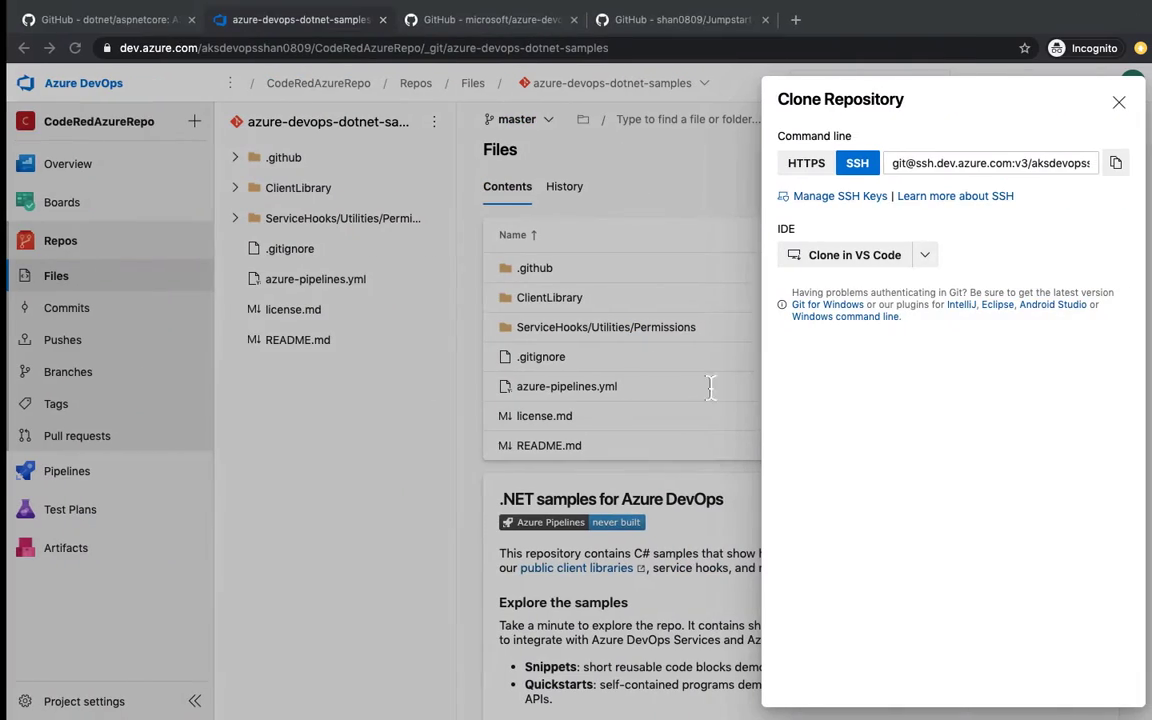
Step: Copy the GitHub URL of Jumpstart-Terraform-0.12-on-Azure and enter it as the clone URL of a new Azure DevOps repository import
left_click(729, 211)
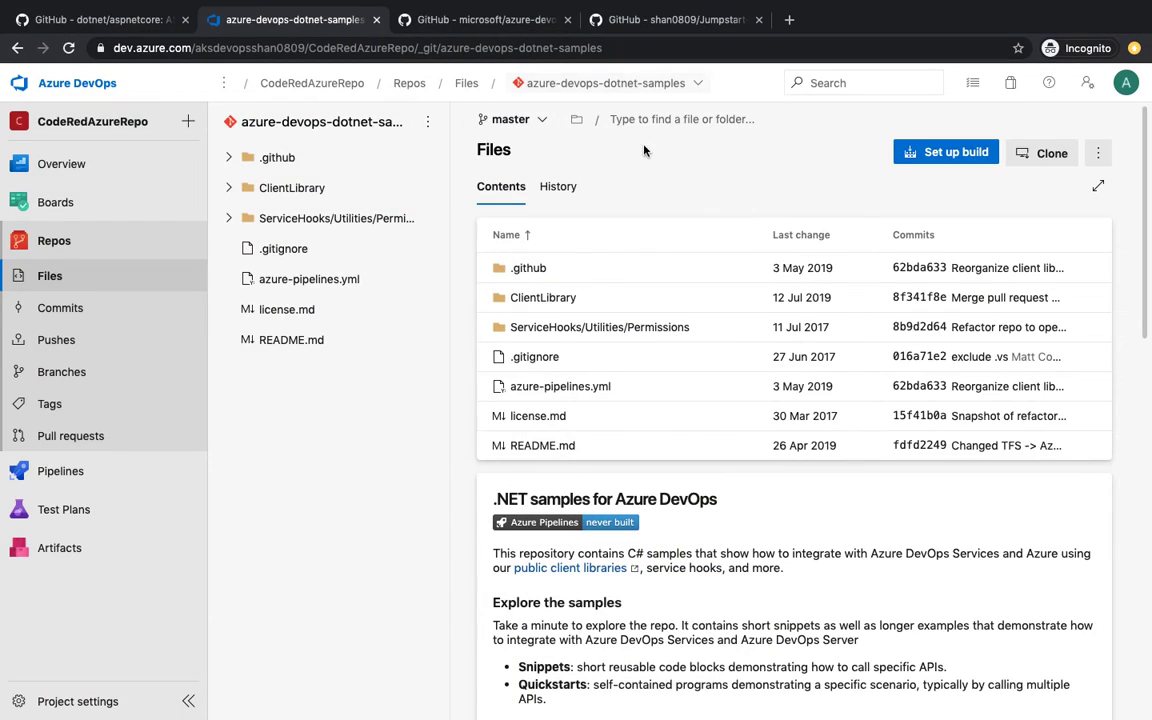
left_click(646, 28)
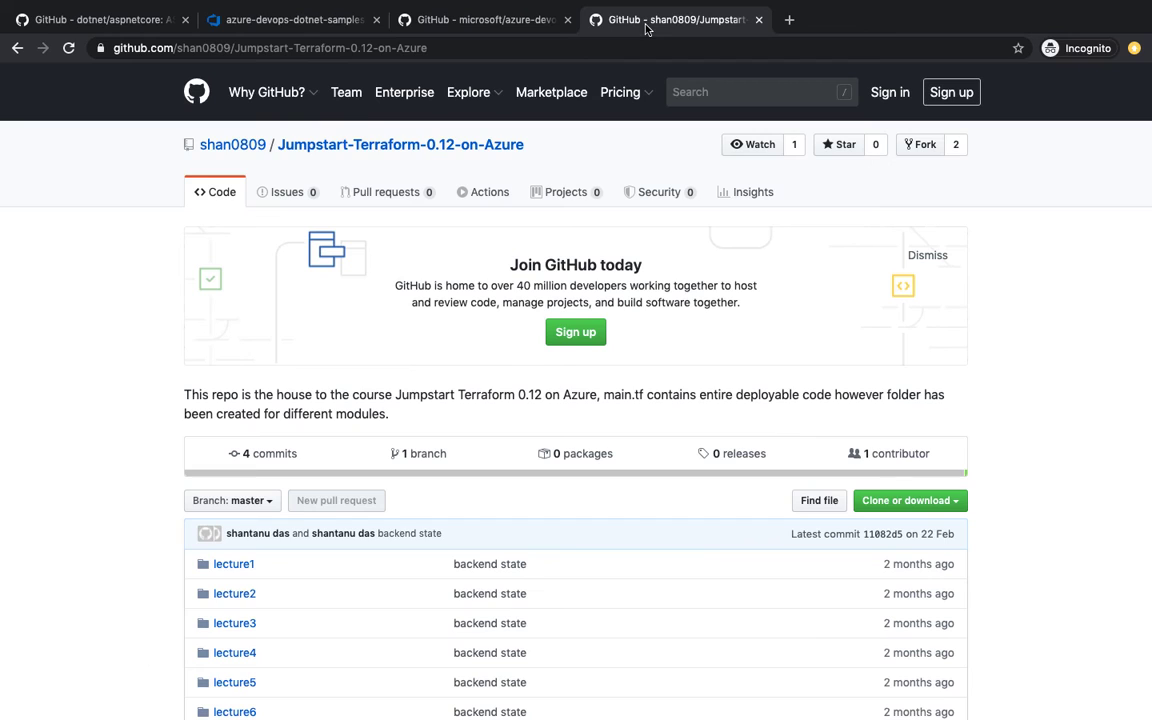
left_click(453, 47)
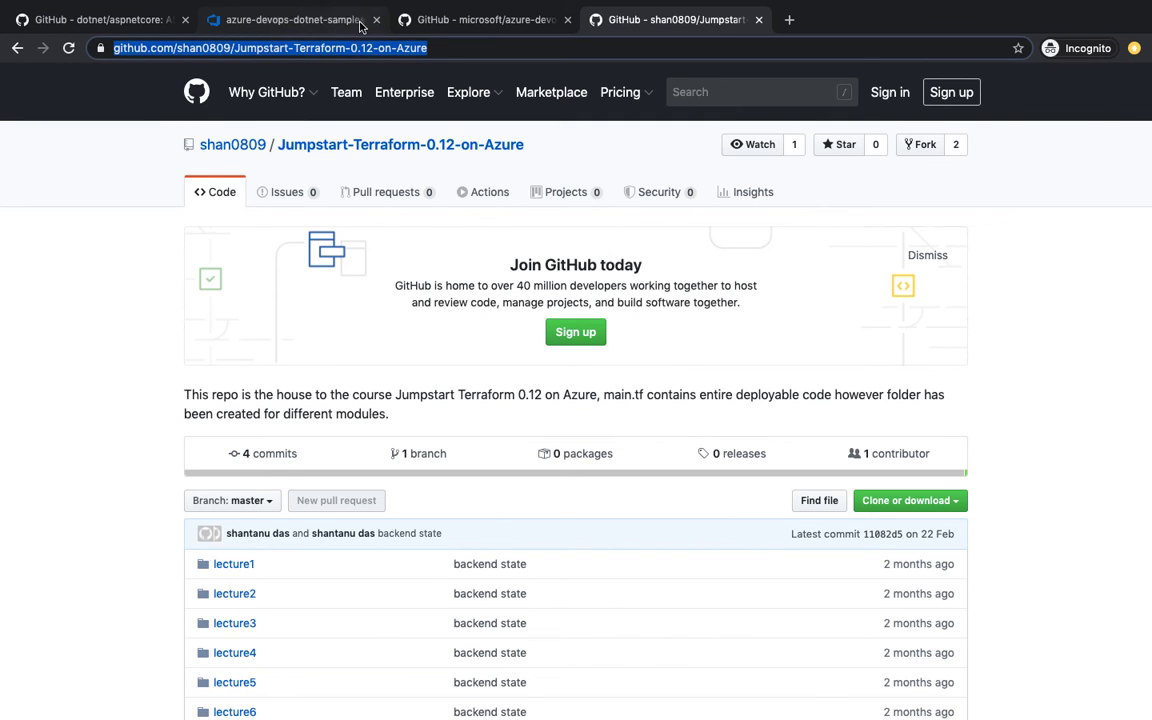
left_click(307, 22)
left_click(695, 84)
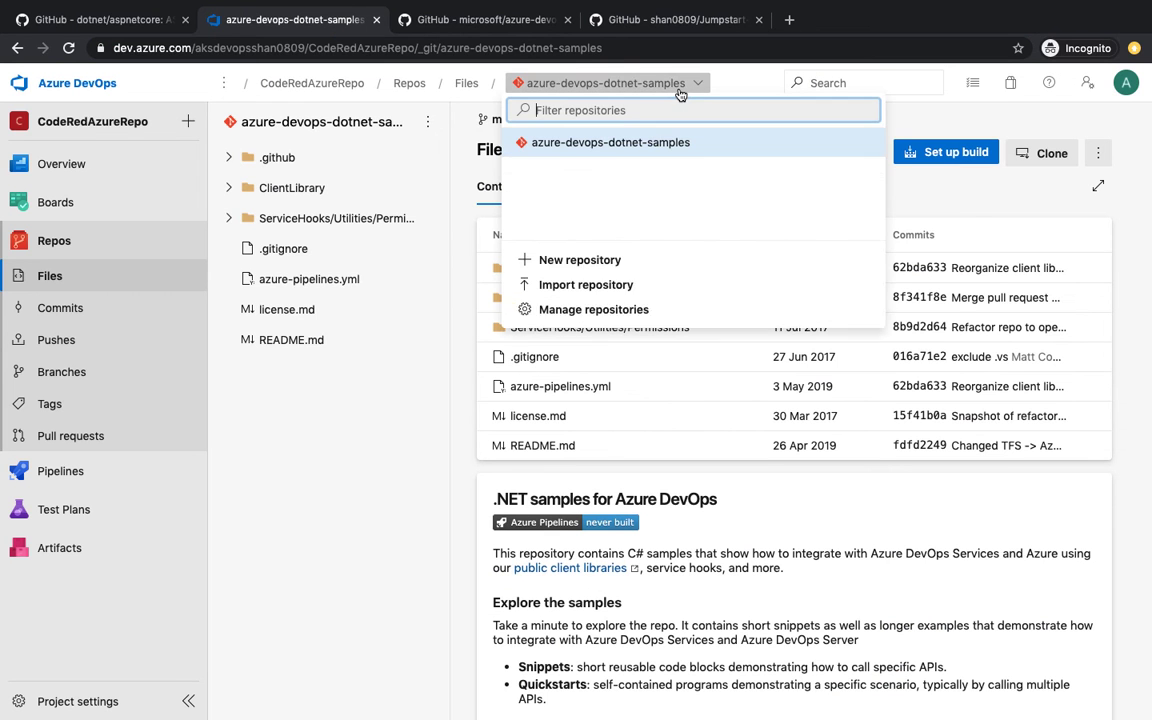
left_click(586, 265)
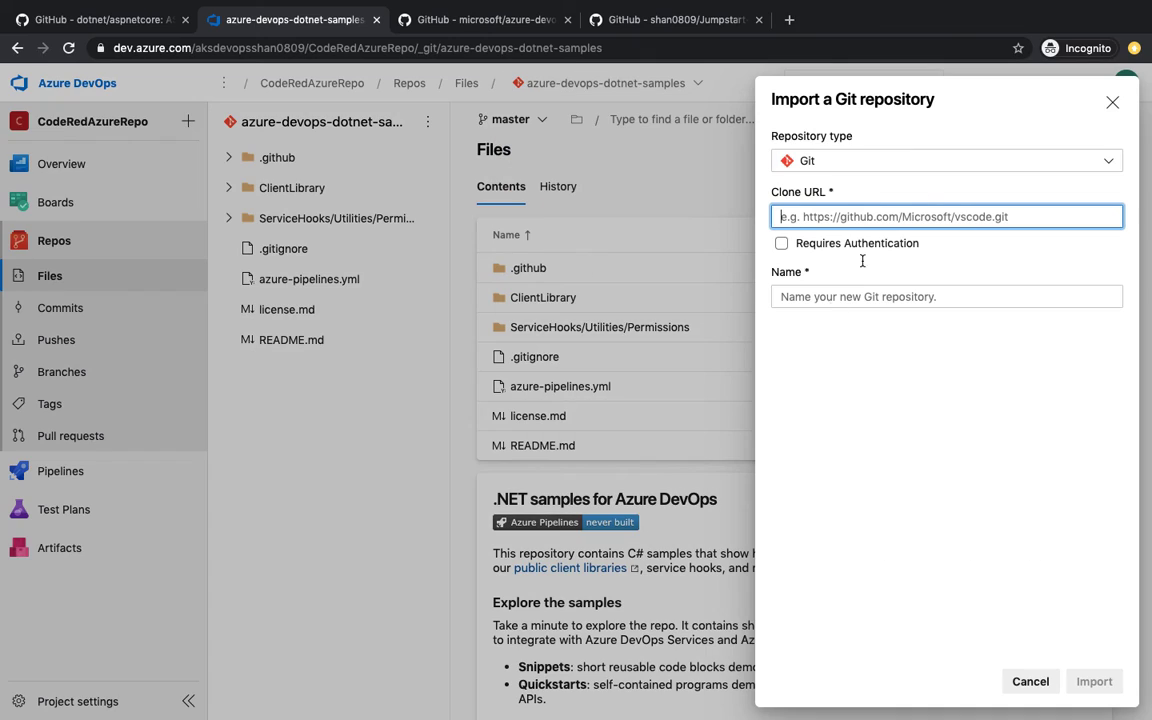
key("super+v")
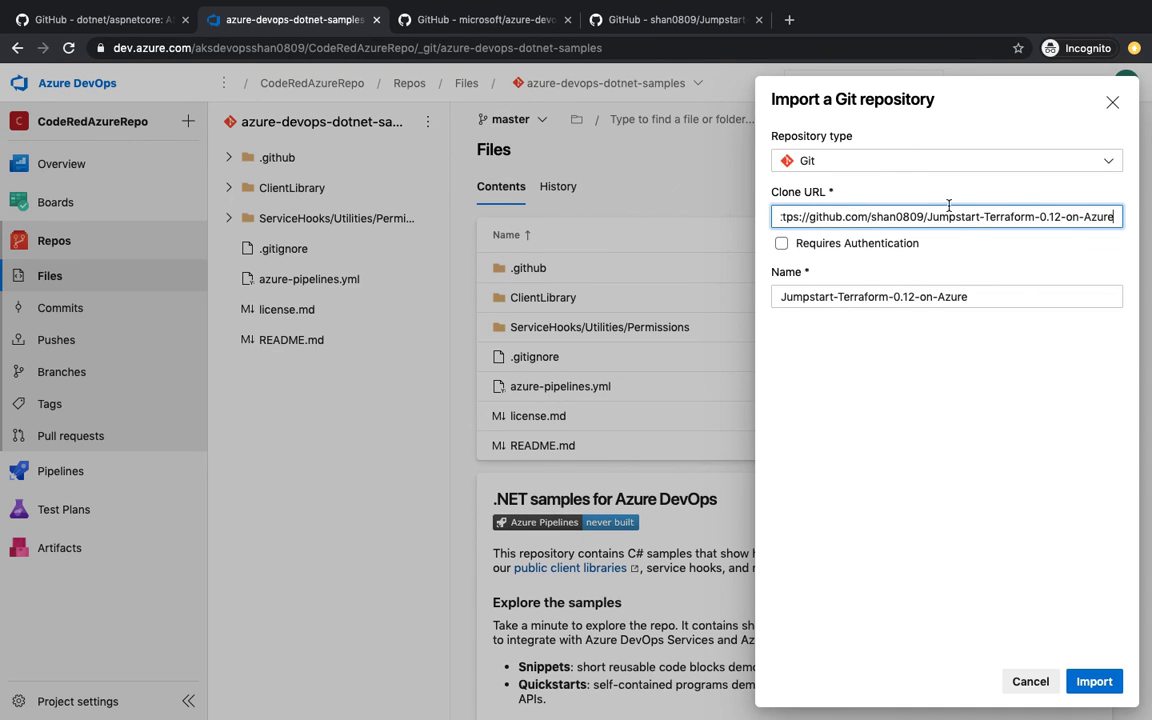
Step: Turn on Requires Authentication for the import, check the username and password fields, and turn the option off again
left_click(862, 245)
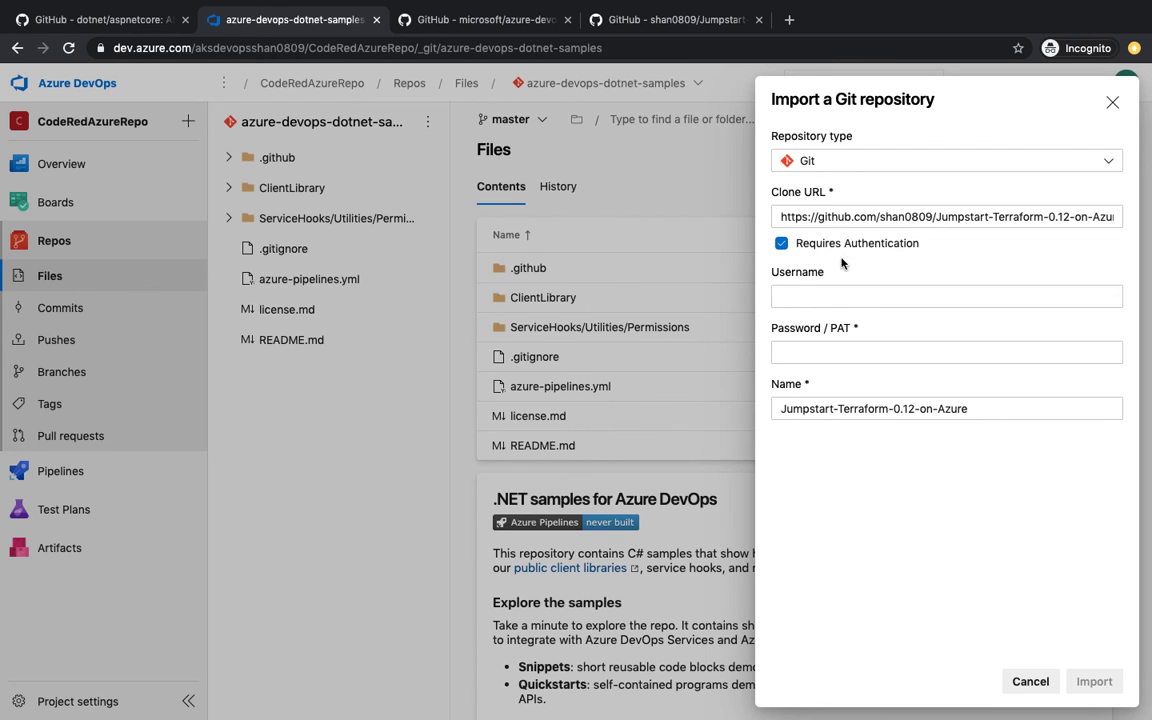
left_click(833, 294)
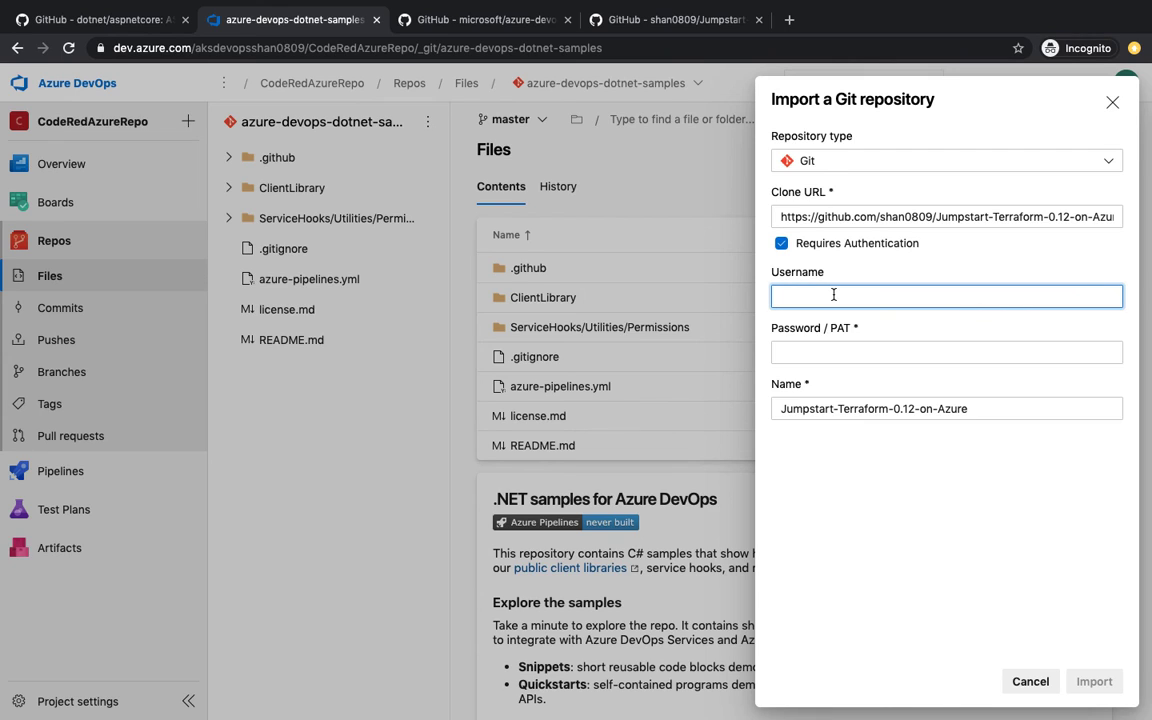
left_click(836, 355)
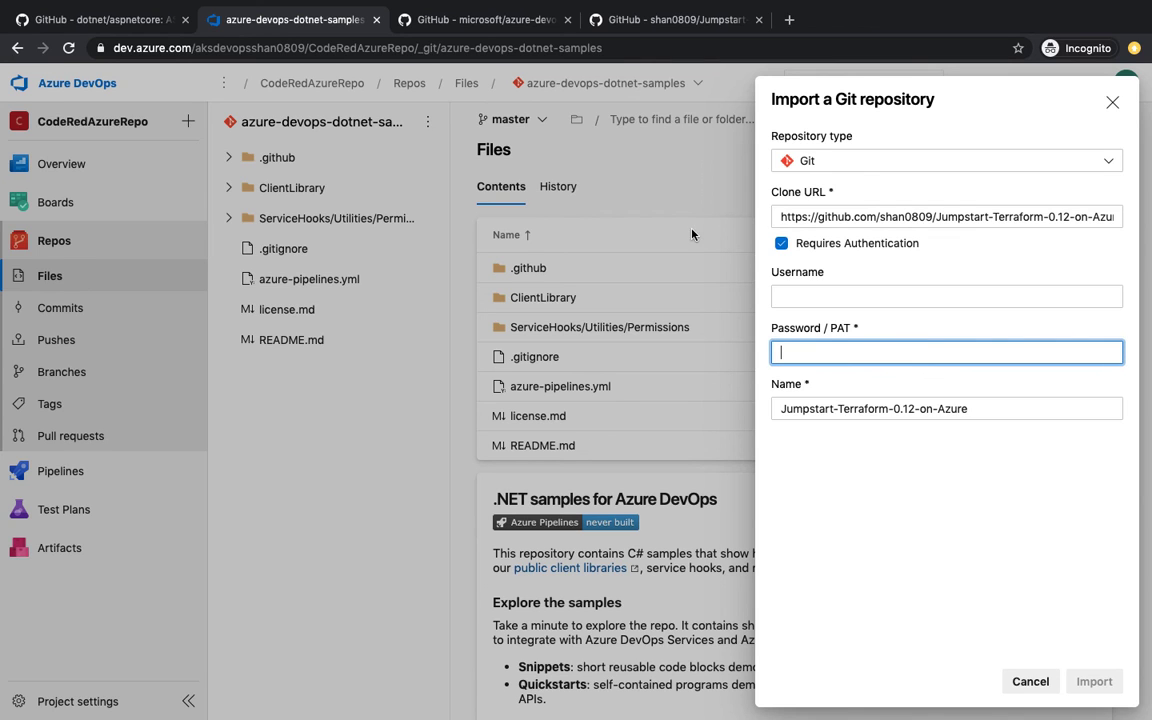
left_click(617, 22)
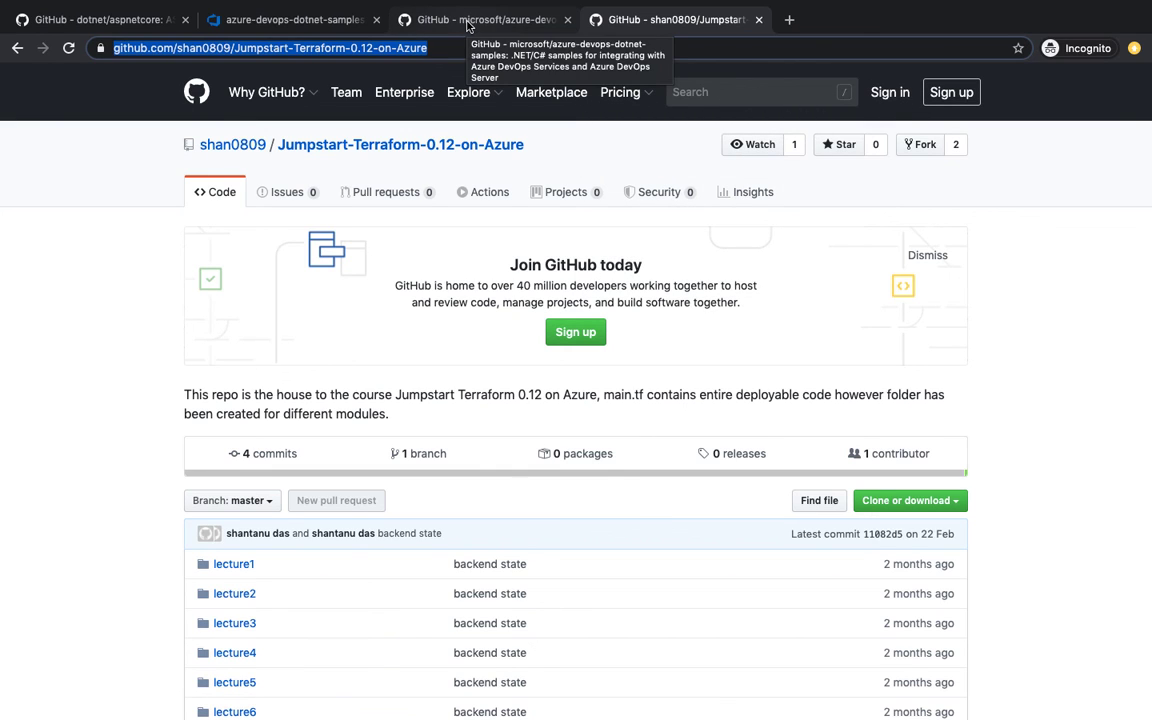
left_click(290, 20)
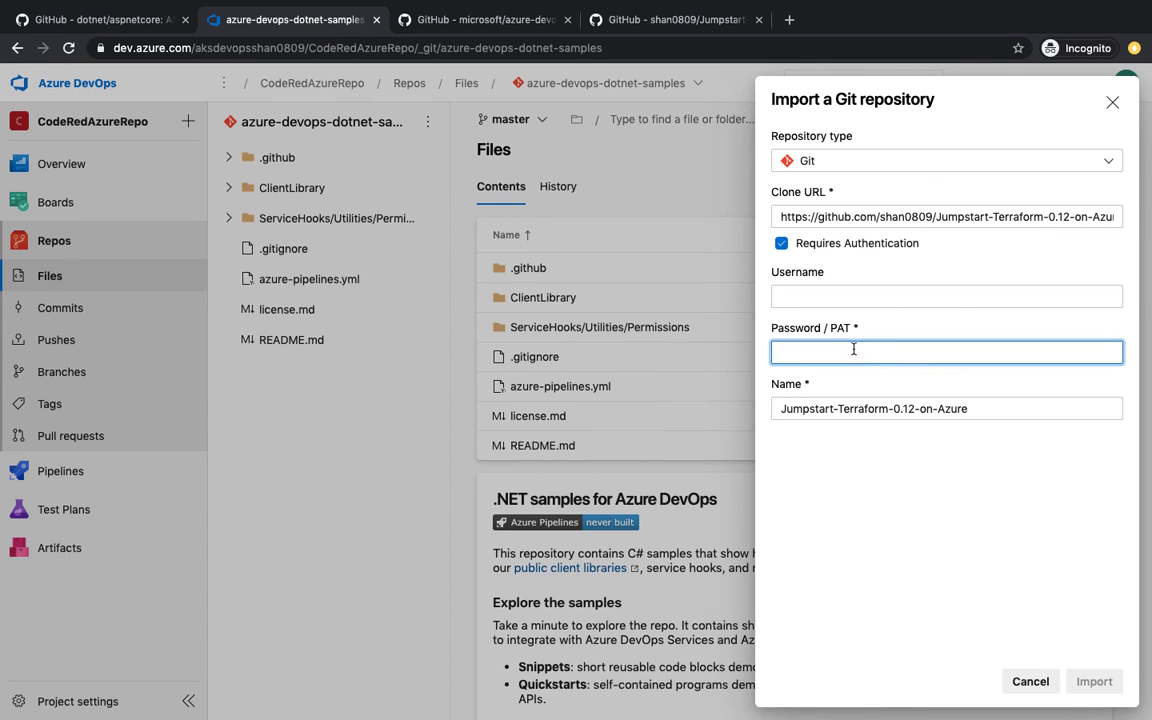
left_click(781, 243)
Step: Import the Jumpstart-Terraform-0.12-on-Azure repository and view its files, ending on the CodeRedAzureRepo project summary
left_click(1091, 686)
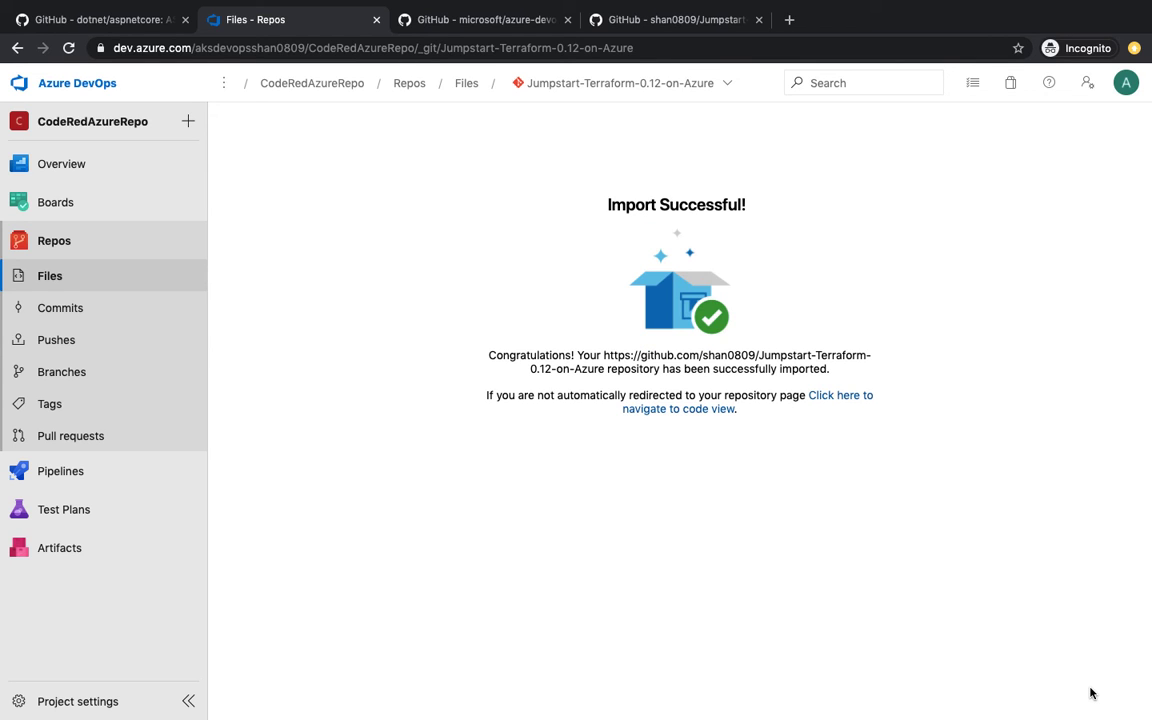
left_click(828, 402)
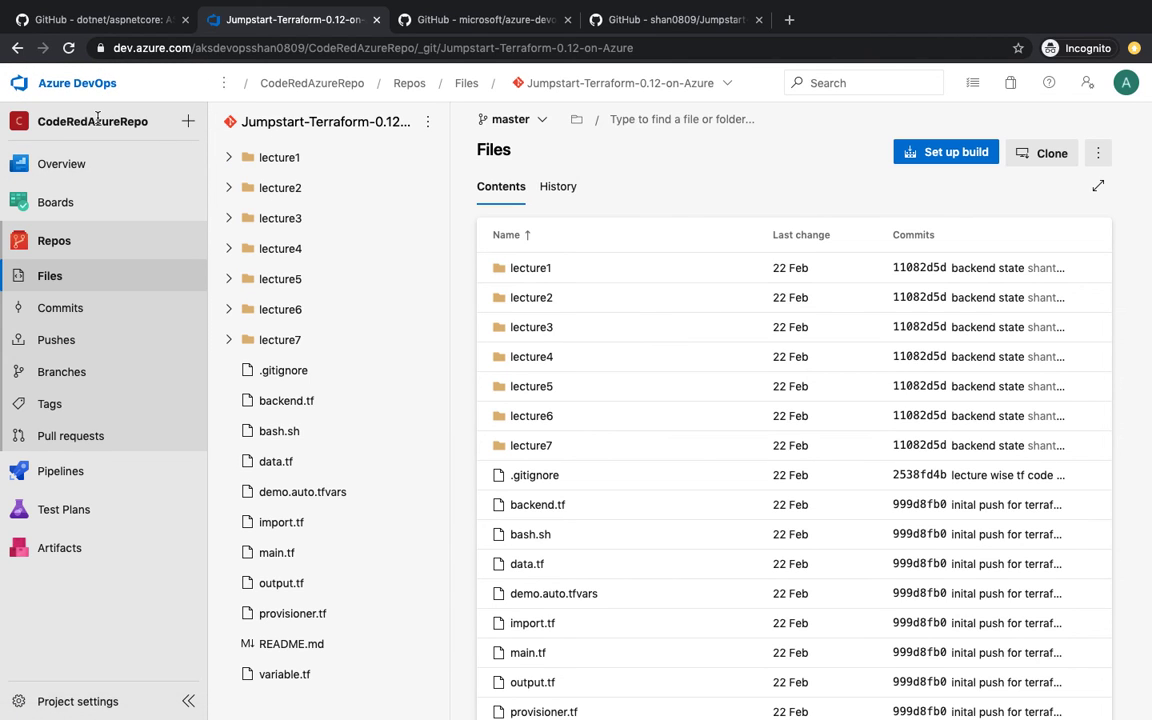
left_click(312, 84)
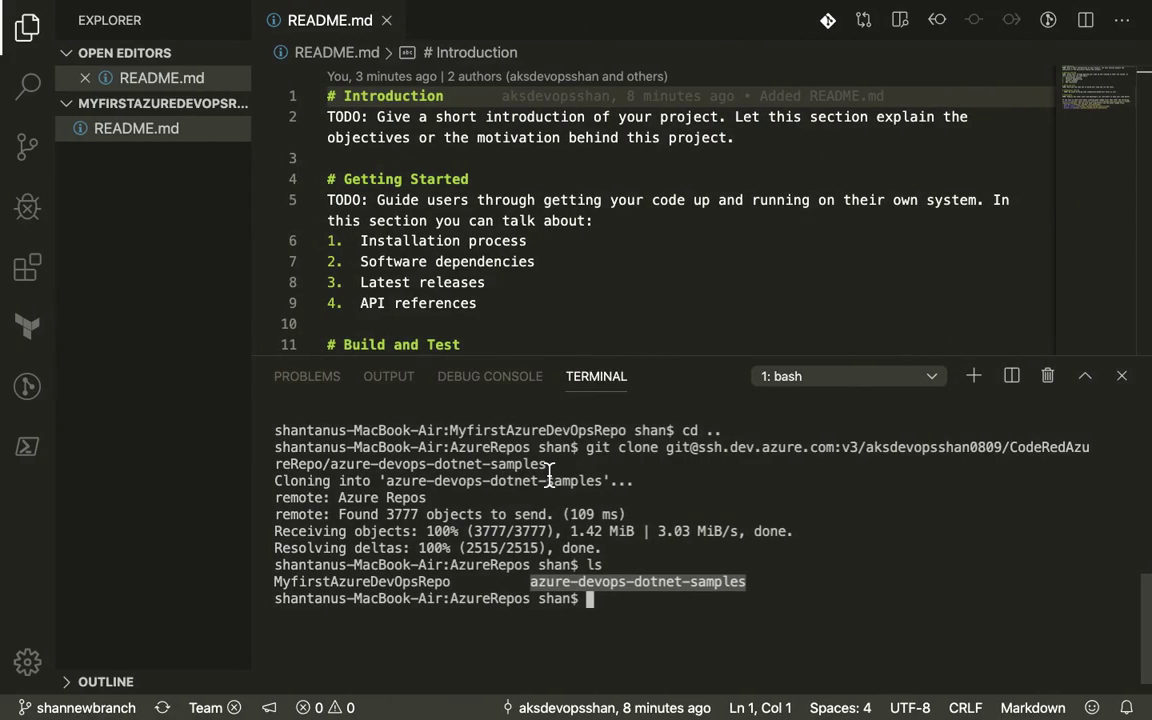
key("ctrl+Right")
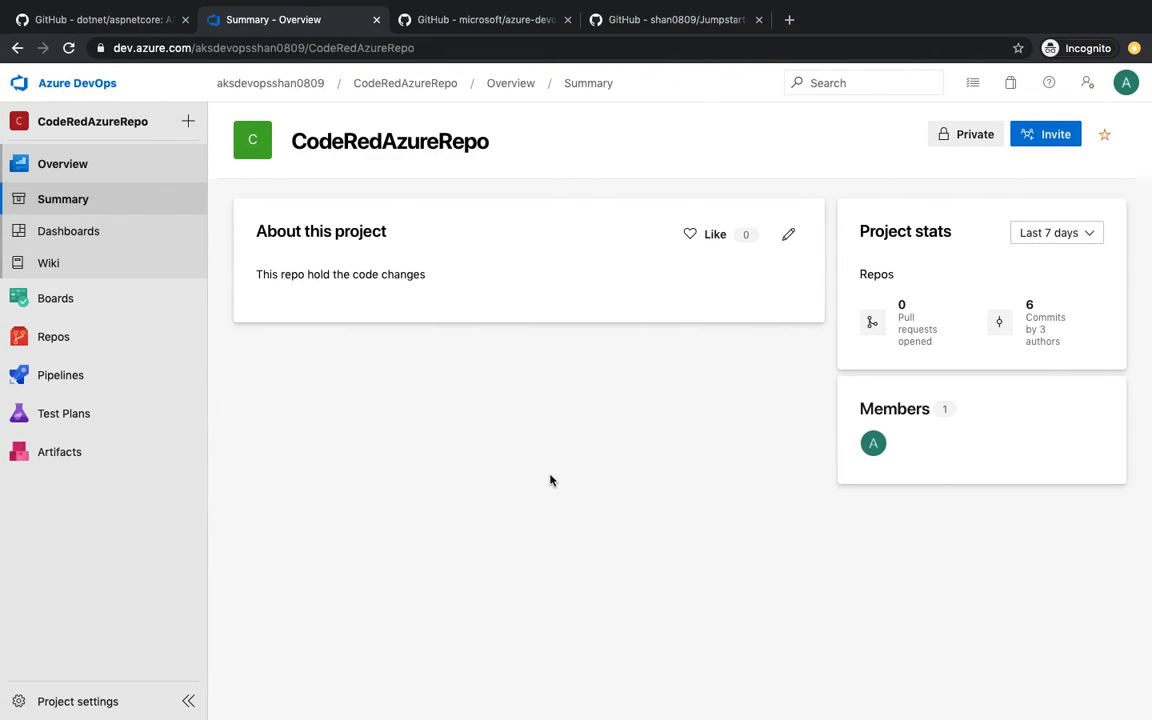